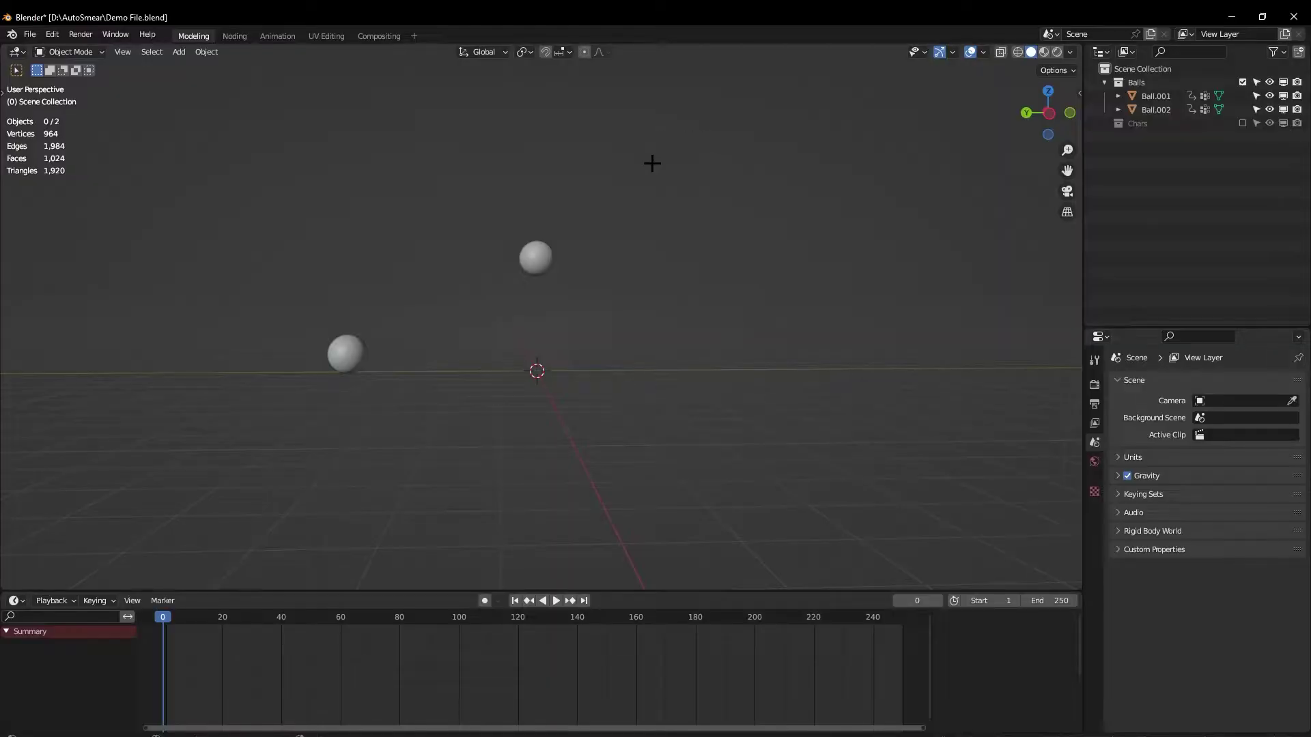
Step: Play the original animation of the two balls and rewind it to frame 1
mouse_move(648, 191)
middle_down()
mouse_move(614, 173)
mouse_move(641, 191)
mouse_move(628, 181)
middle_up()
scroll(614, 173, down, 2)
shift+middle_drag(468, 320, 496, 332)
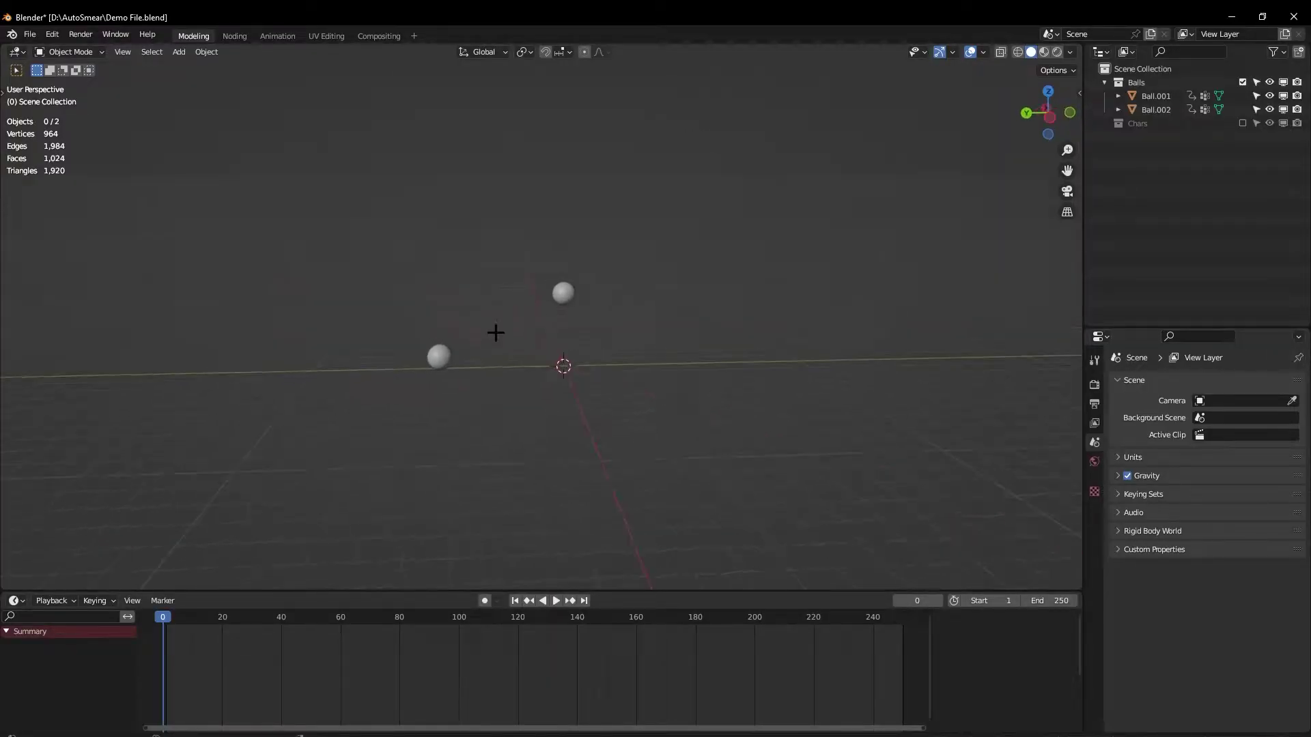
key(space)
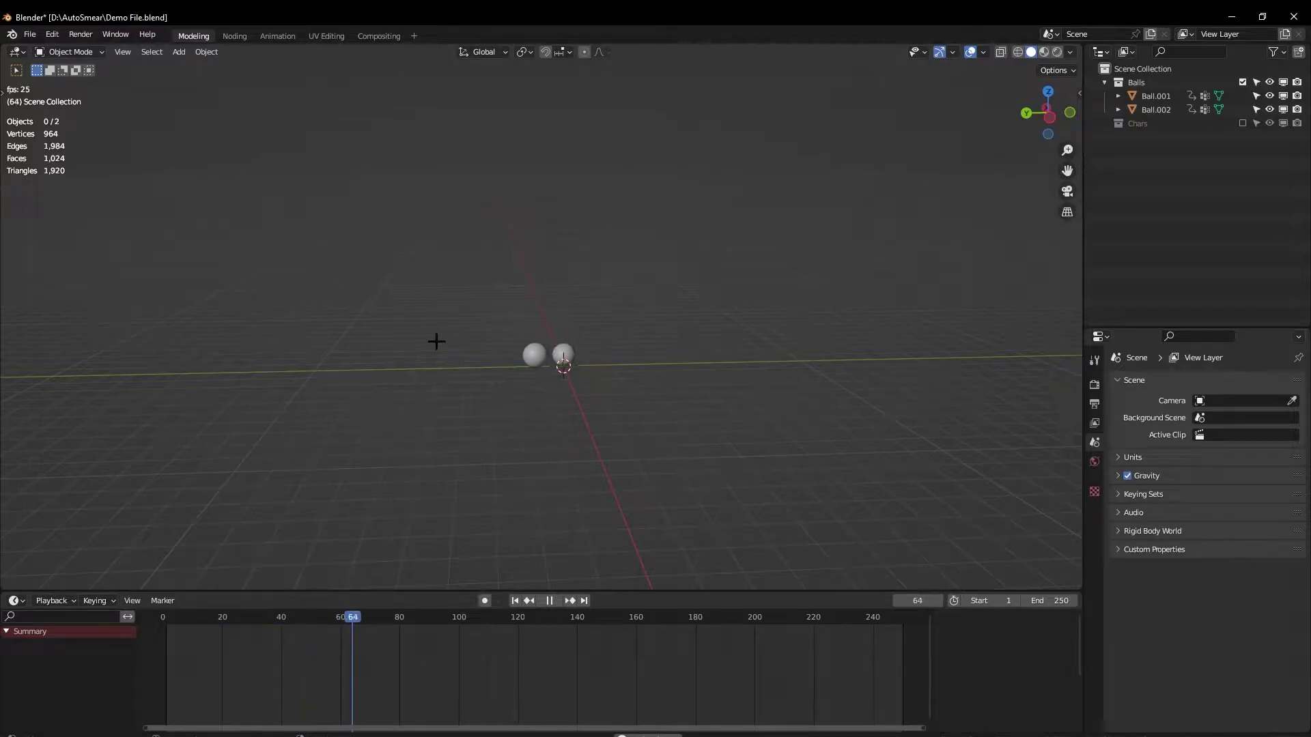
key(space)
click(514, 600)
middle_drag(760, 231, 560, 89)
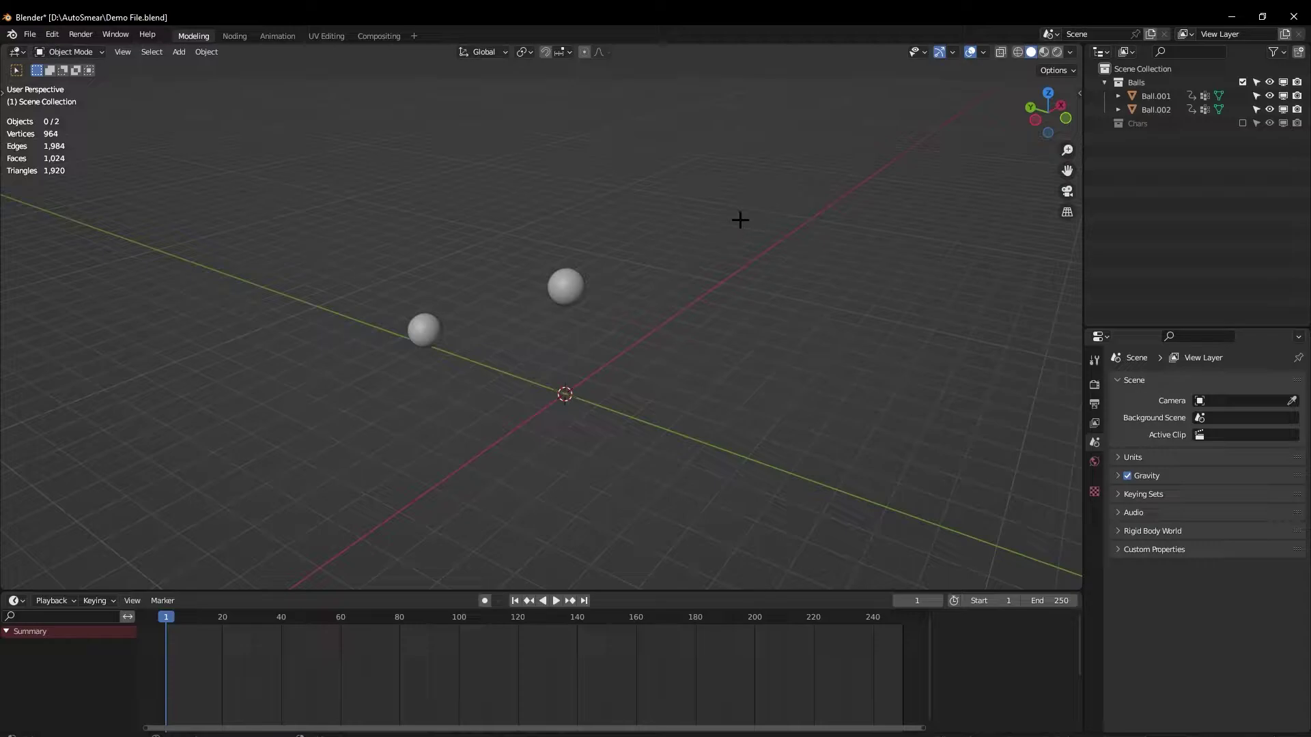
Step: Open the AutoSmear add-on's controls and import its required assets
key(n)
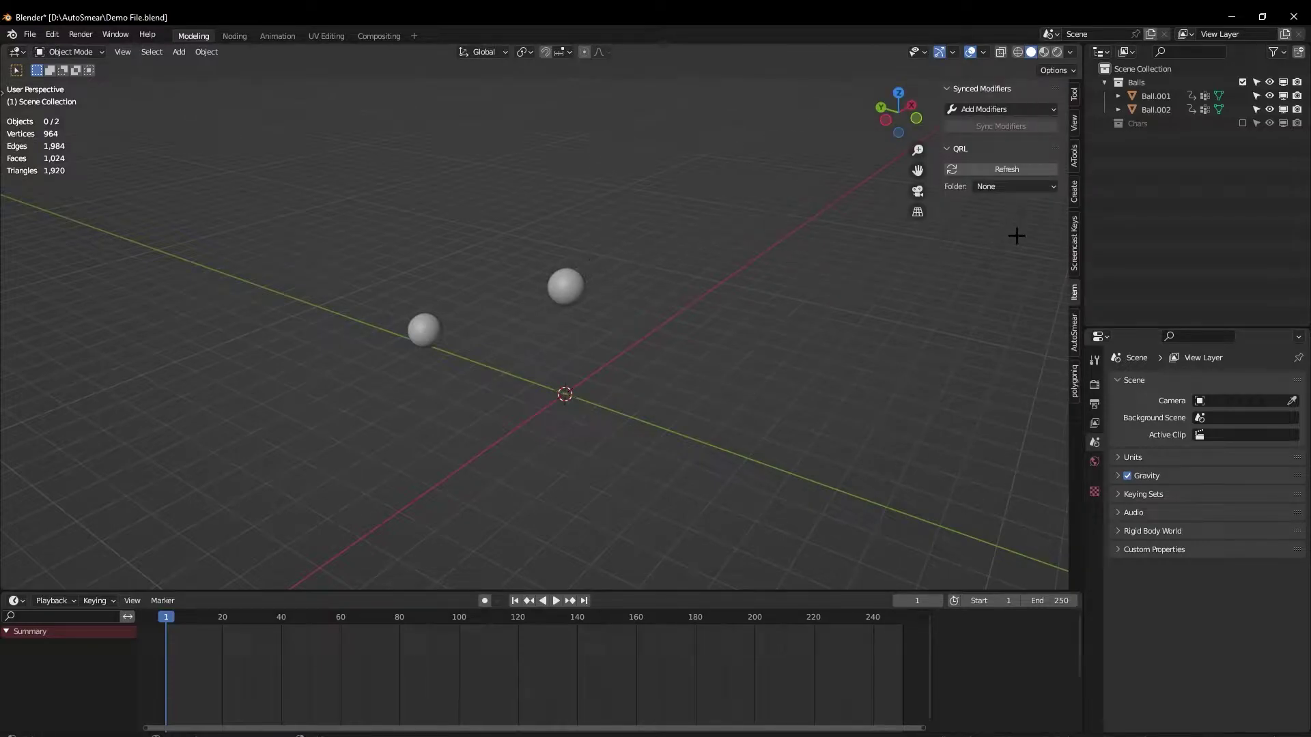
click(1075, 329)
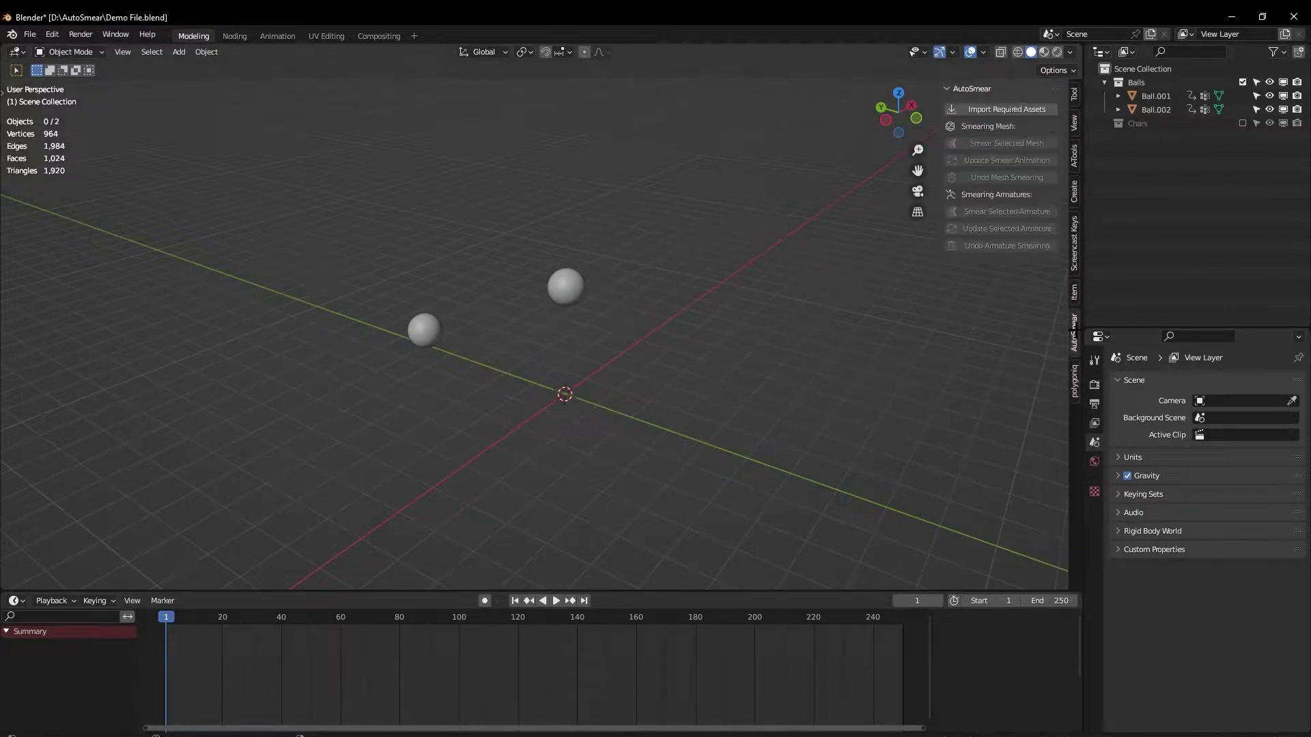
middle_drag(639, 318, 669, 130)
middle_drag(757, 183, 829, 273)
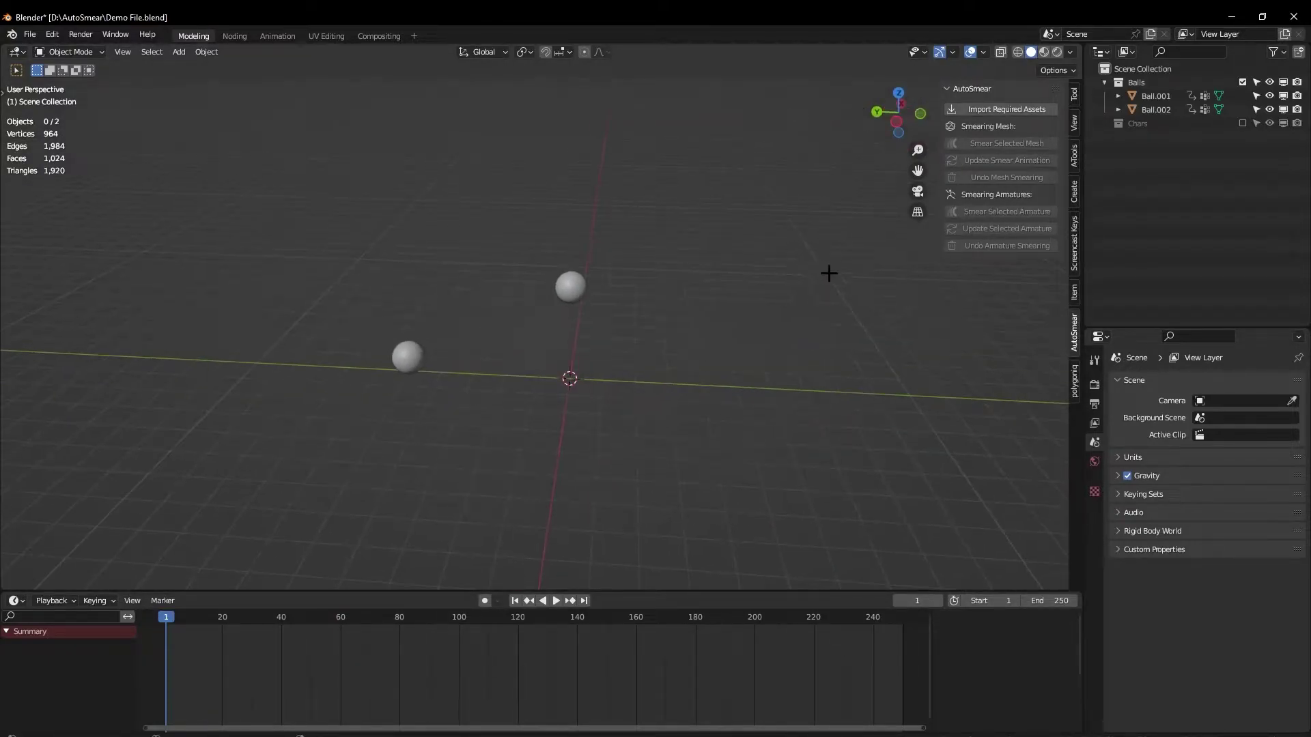
click(1008, 109)
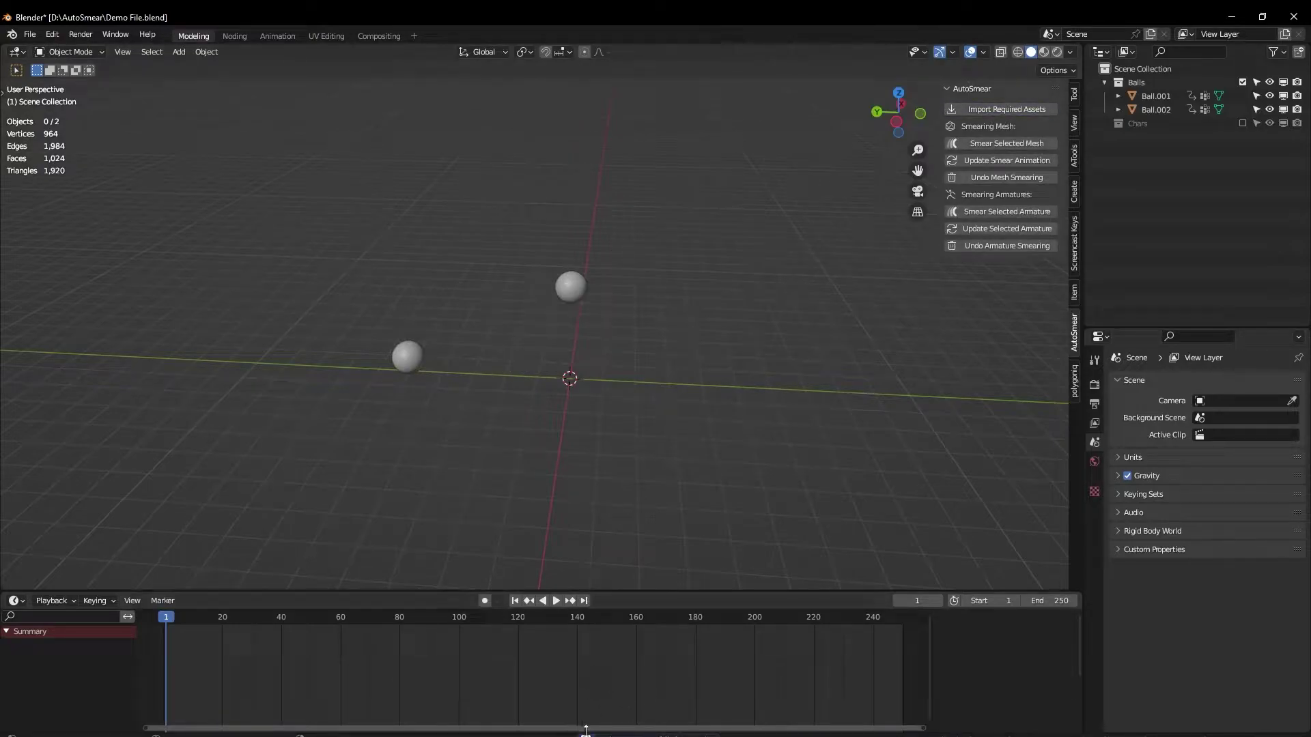
Step: Apply AutoSmear mesh smearing to the upper ball, Ball.001
click(573, 279)
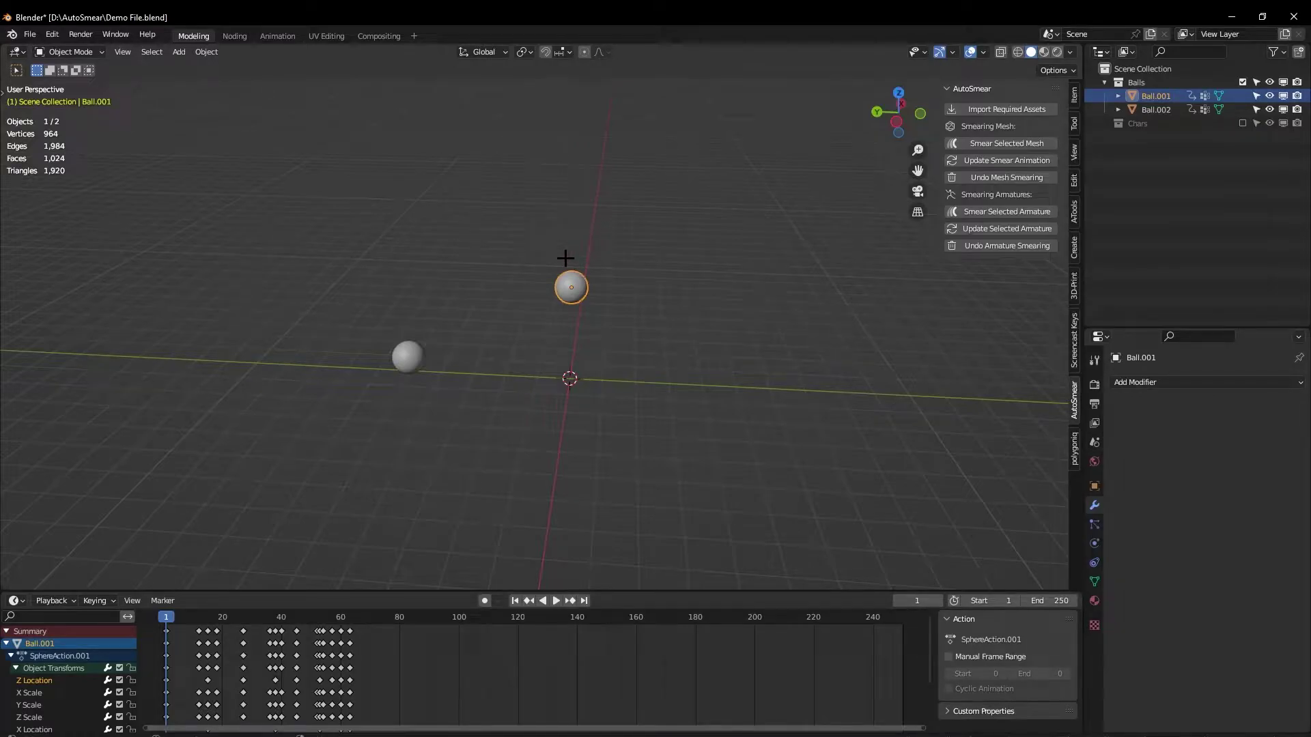
middle_drag(726, 217, 743, 211)
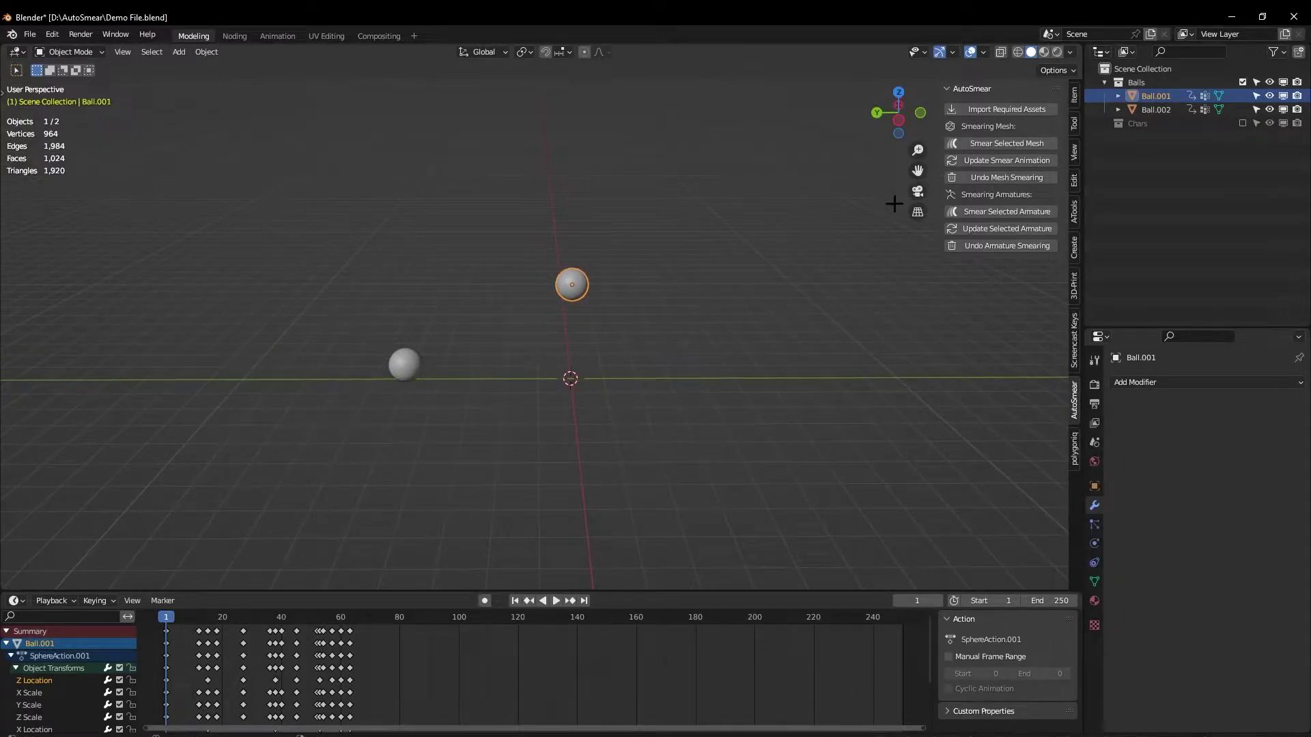
click(1022, 142)
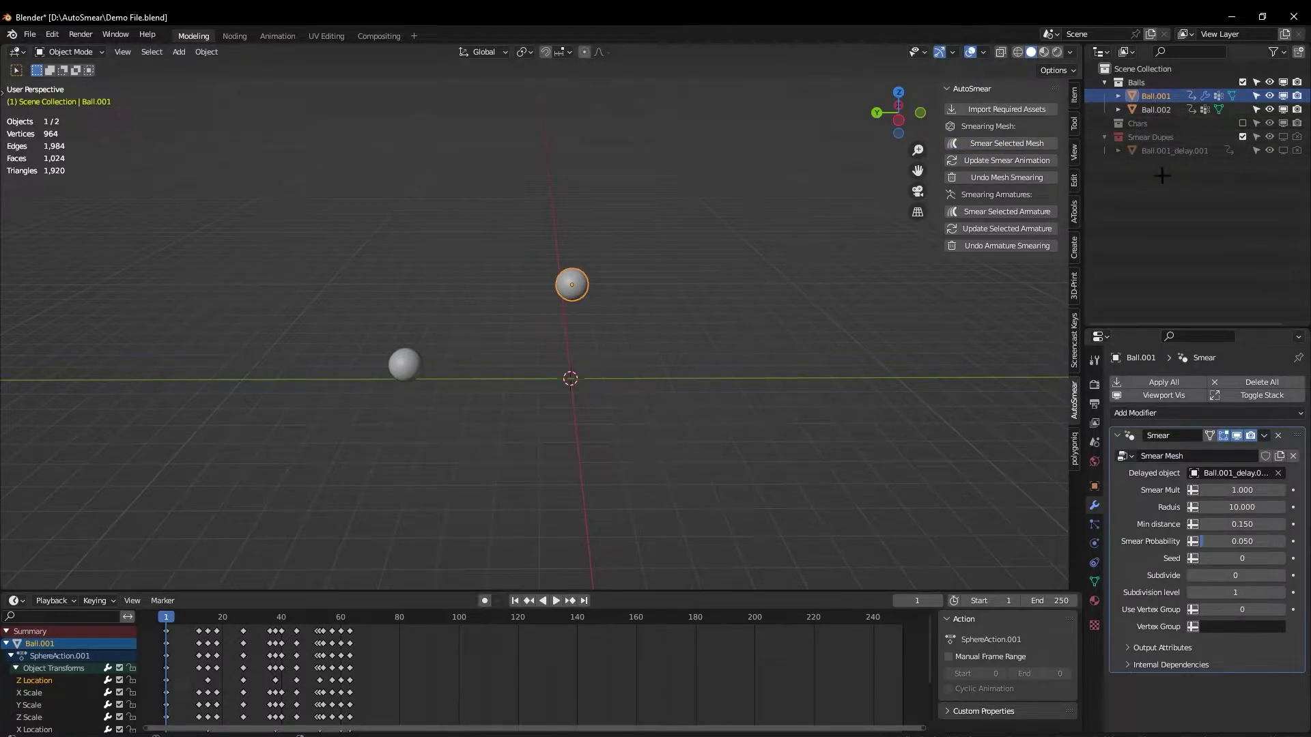
Step: Inspect the Smear Dupes collection, reselect Ball.001 and play its smeared animation
drag(1182, 136, 1183, 155)
click(1160, 137)
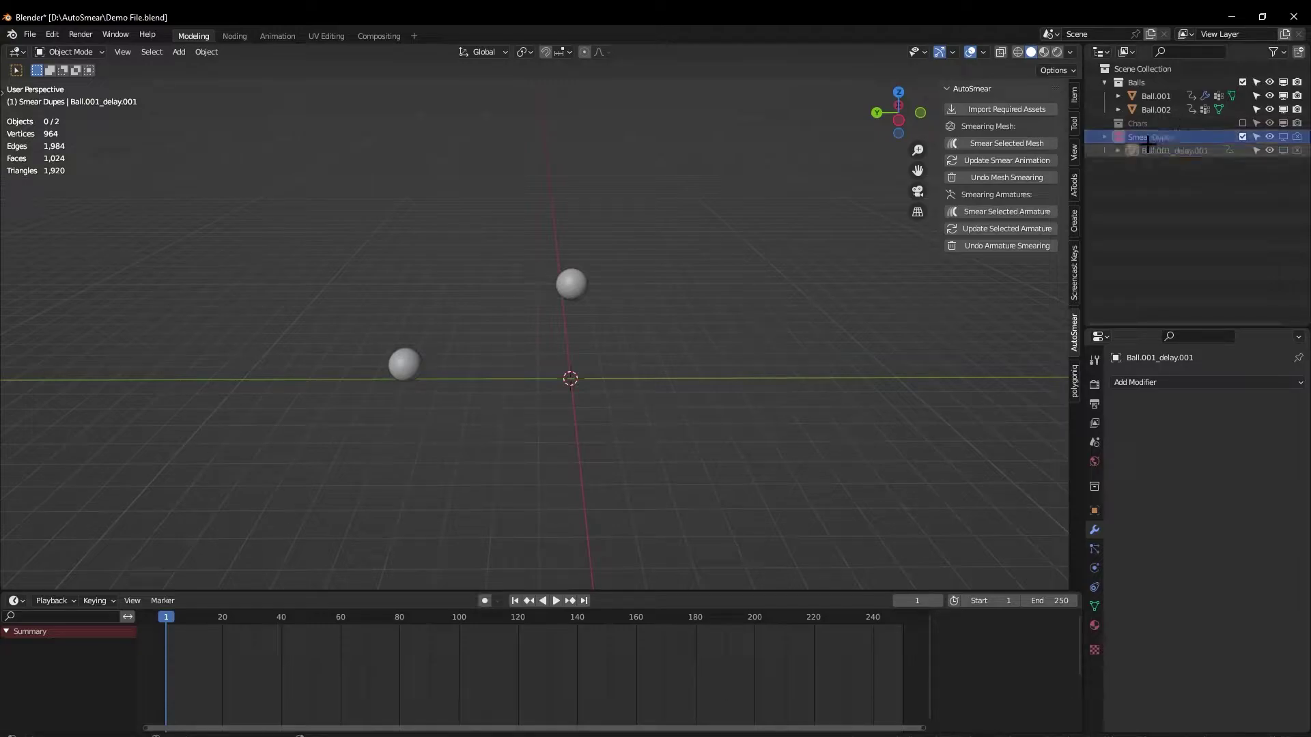
click(571, 284)
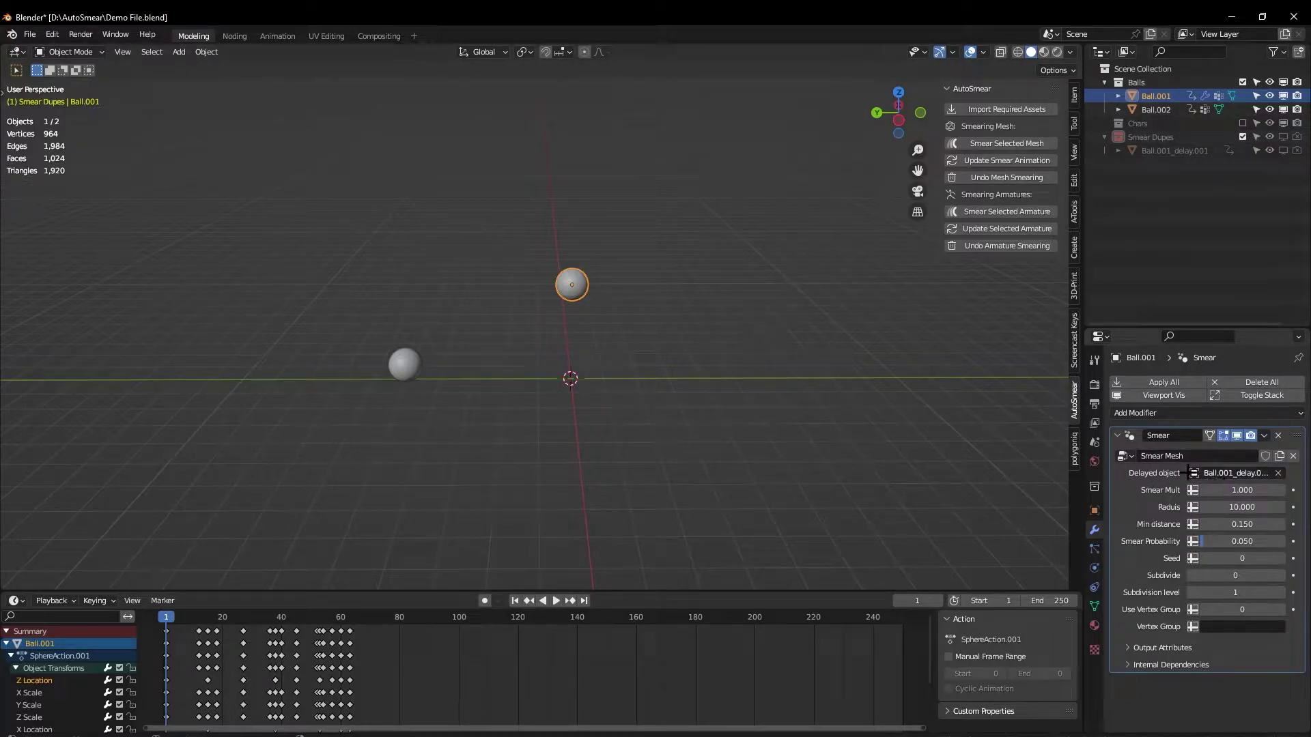
middle_drag(717, 307, 612, 274)
key(space)
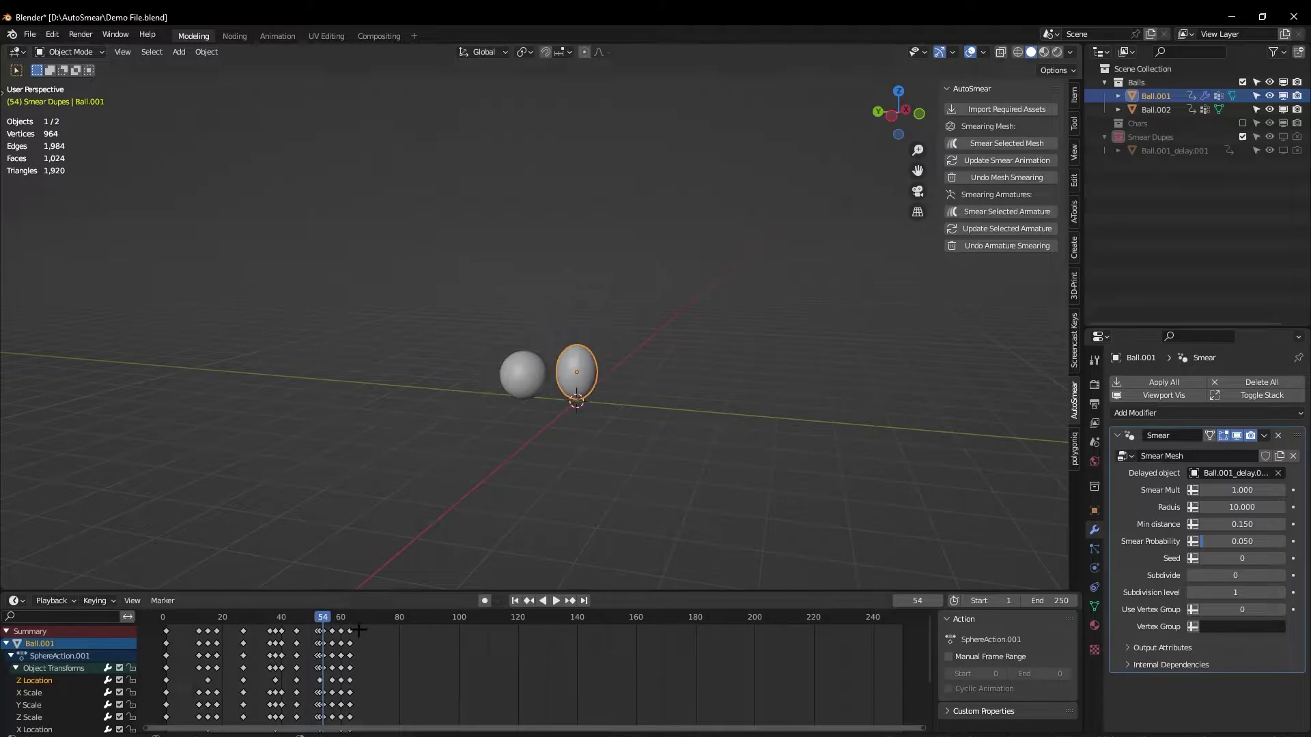
Step: Go to frame 38 and set the Smear Mult of Ball.001's Smear modifier to 2
mouse_move(334, 606)
mouse_down()
mouse_move(262, 607)
mouse_move(276, 607)
mouse_up()
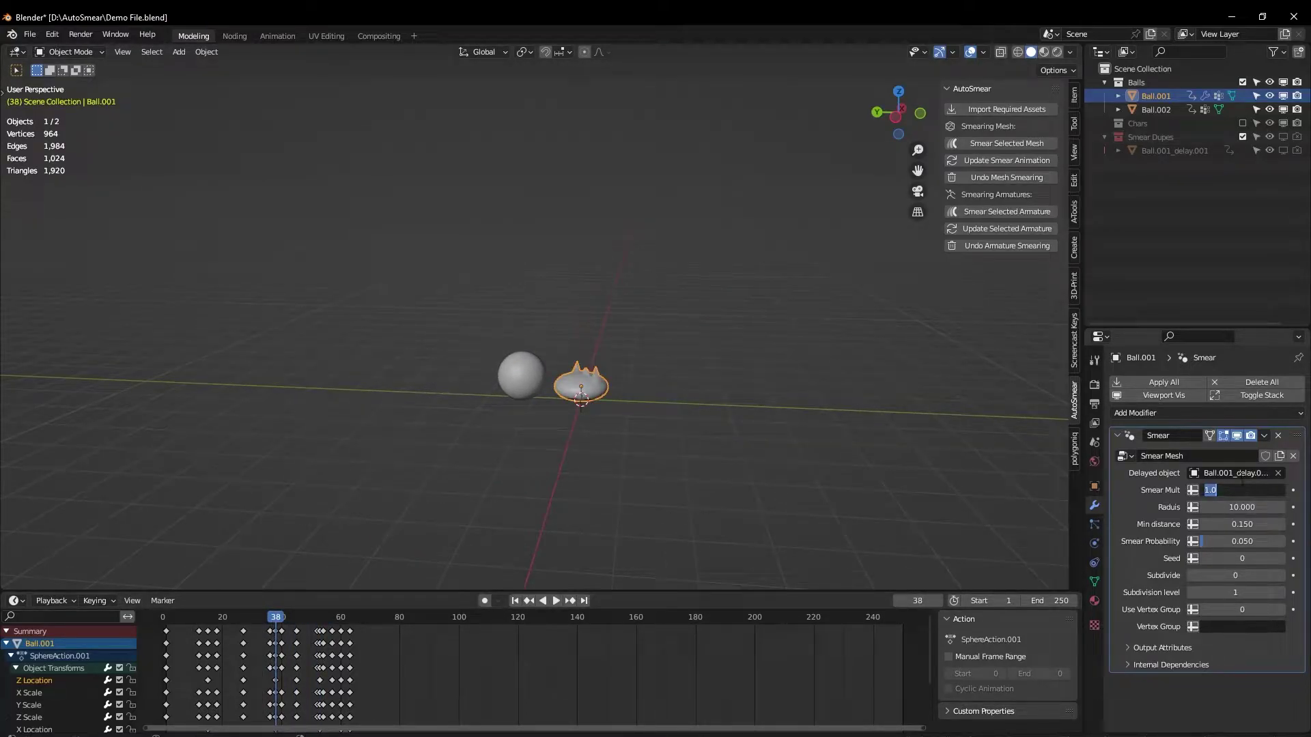
text(2)
key(Return)
Step: Replay the animation and examine the smear spikes on Ball.001 up close at frame 38
key(space)
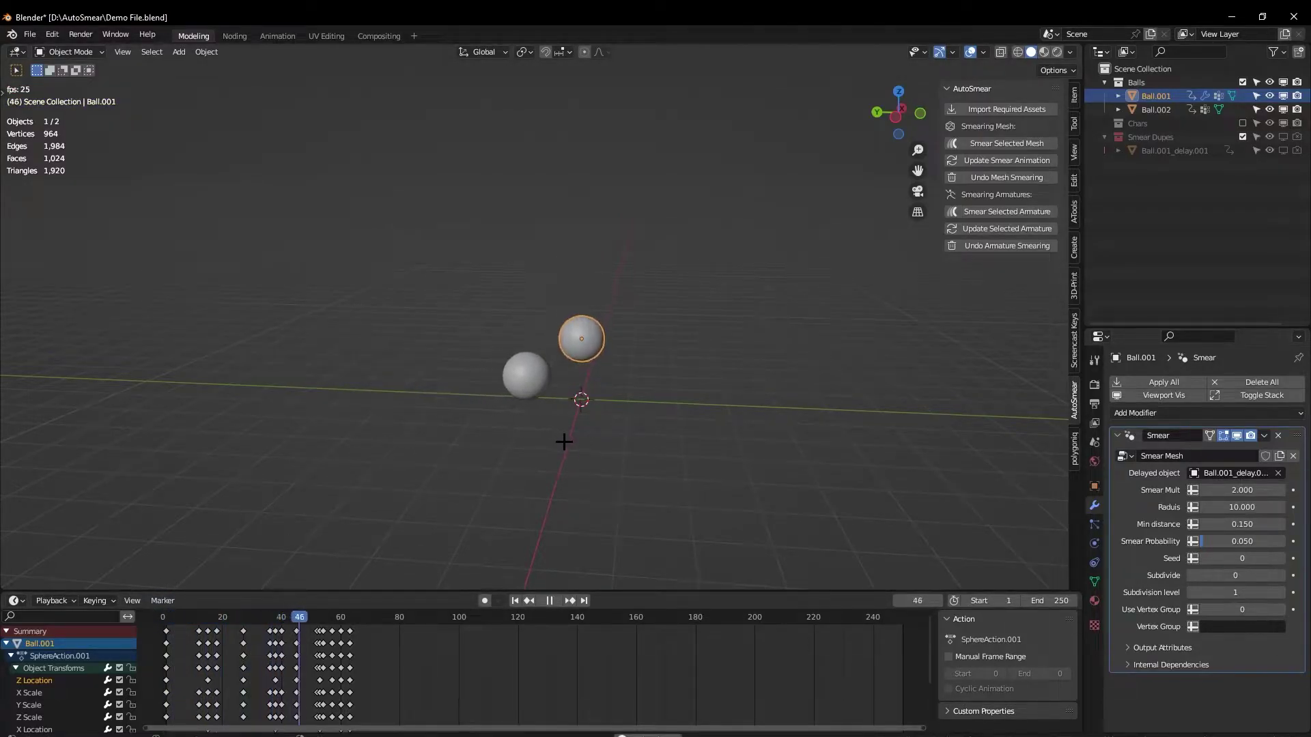
key(space)
drag(329, 609, 278, 610)
middle_drag(423, 577, 511, 574)
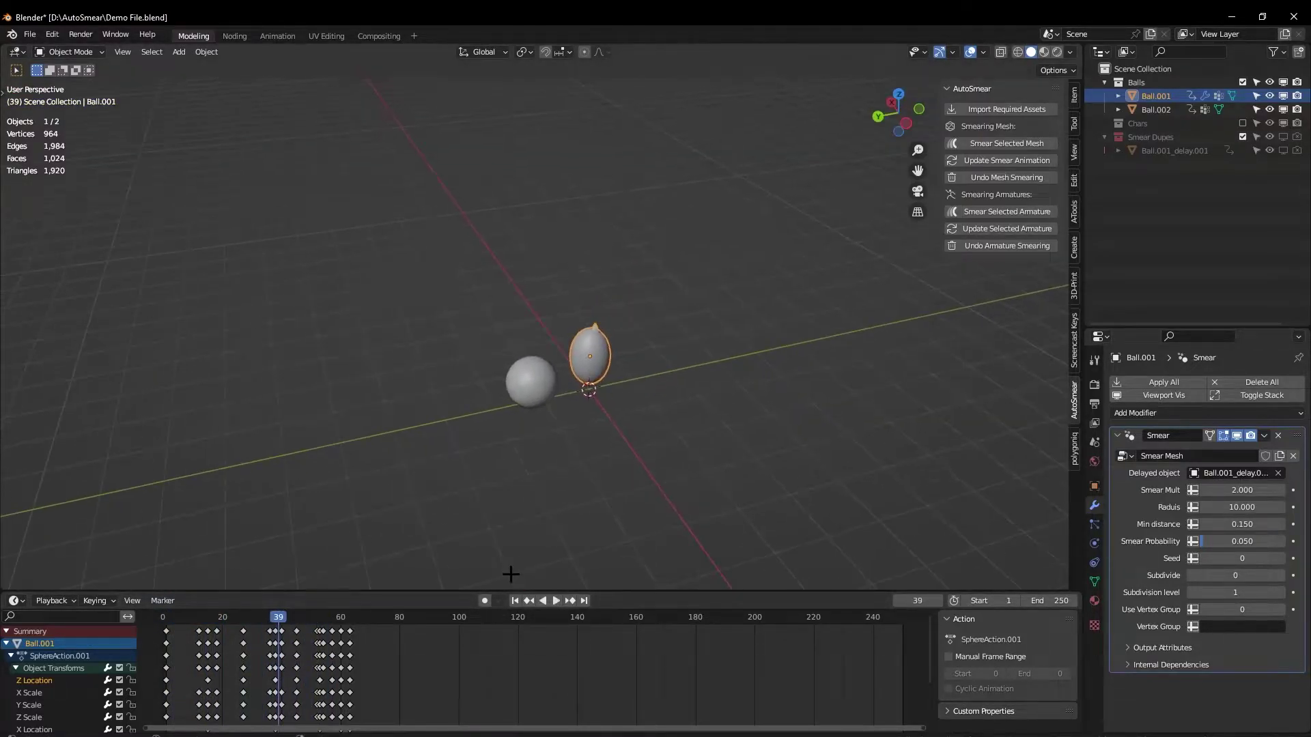
key(Left)
mouse_move(675, 299)
middle_down()
mouse_move(600, 275)
mouse_move(617, 325)
mouse_move(591, 346)
middle_up()
scroll(617, 325, up, 1)
scroll(591, 346, up, 2)
middle_drag(881, 382, 843, 420)
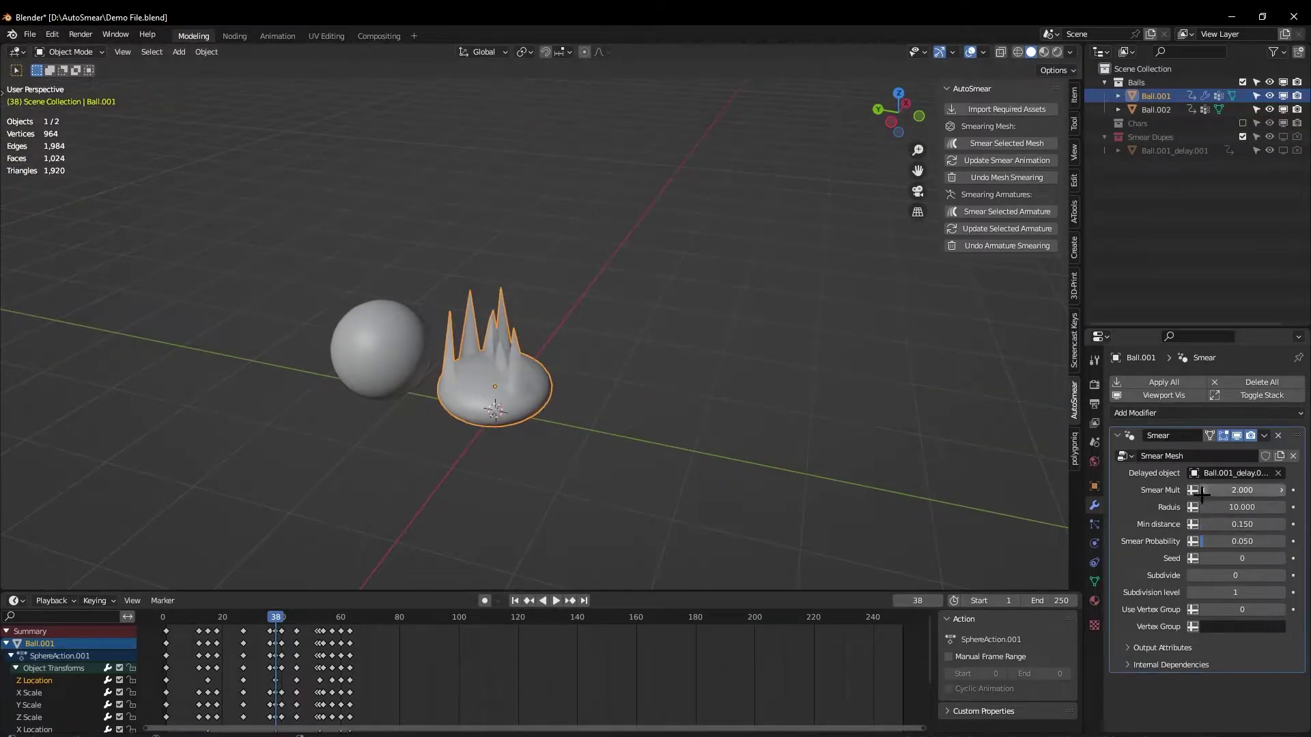
Step: Try other Radius, Min distance and Smear Probability values on Ball.001's Smear modifier, restoring the previous settings
drag(1214, 507, 1206, 507)
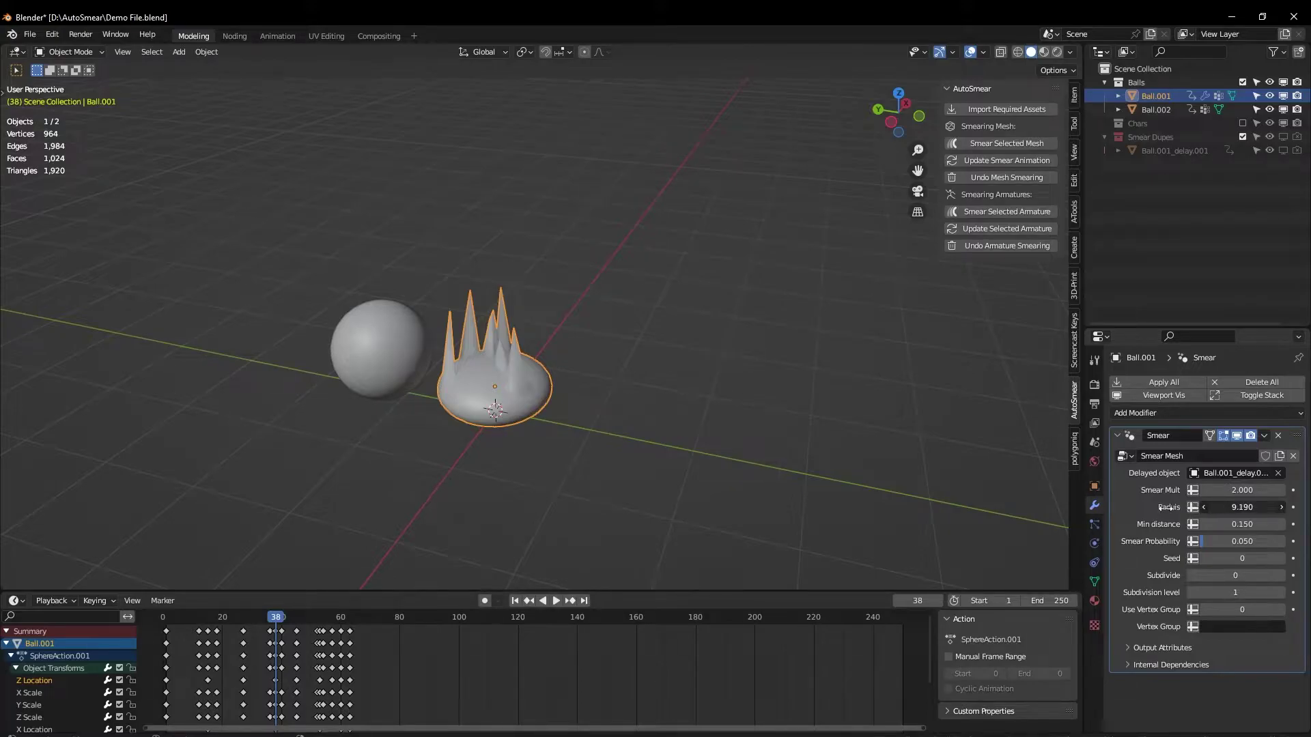
drag(940, 493, 641, 477)
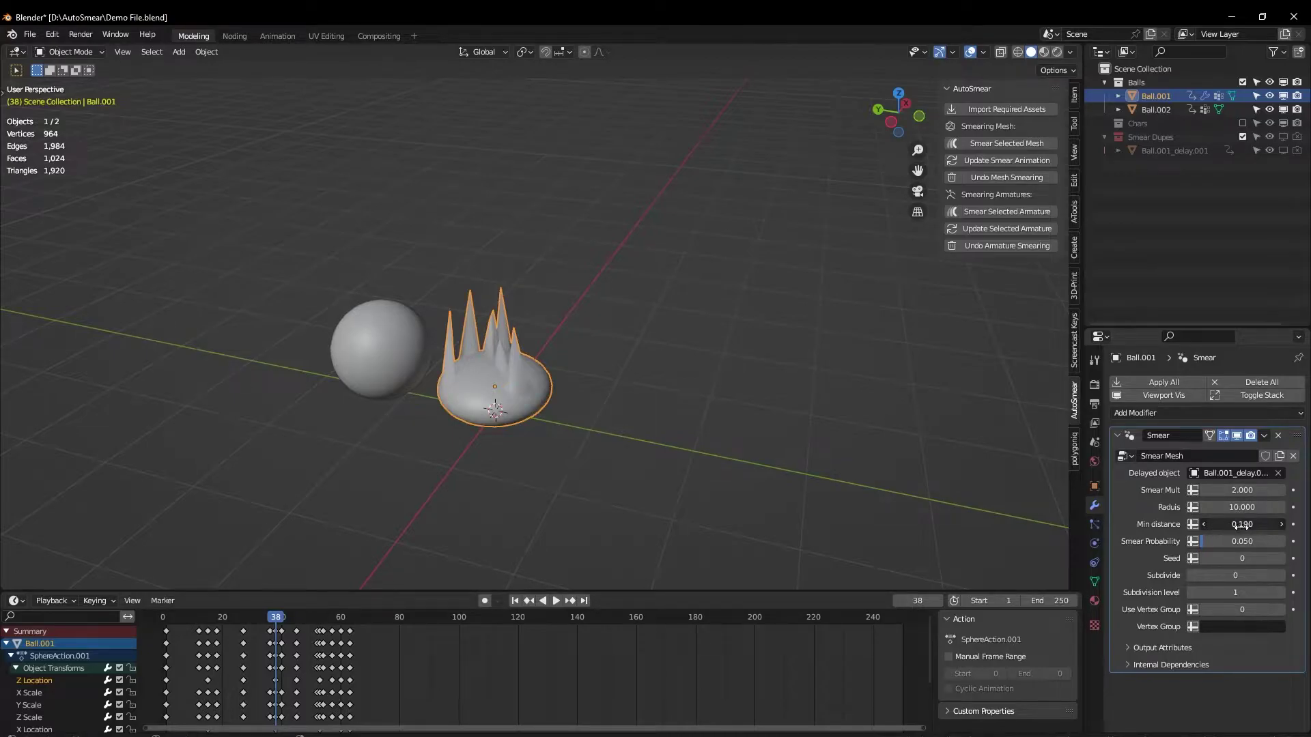
mouse_move(1242, 525)
mouse_down()
mouse_move(1265, 531)
mouse_move(1225, 516)
mouse_up()
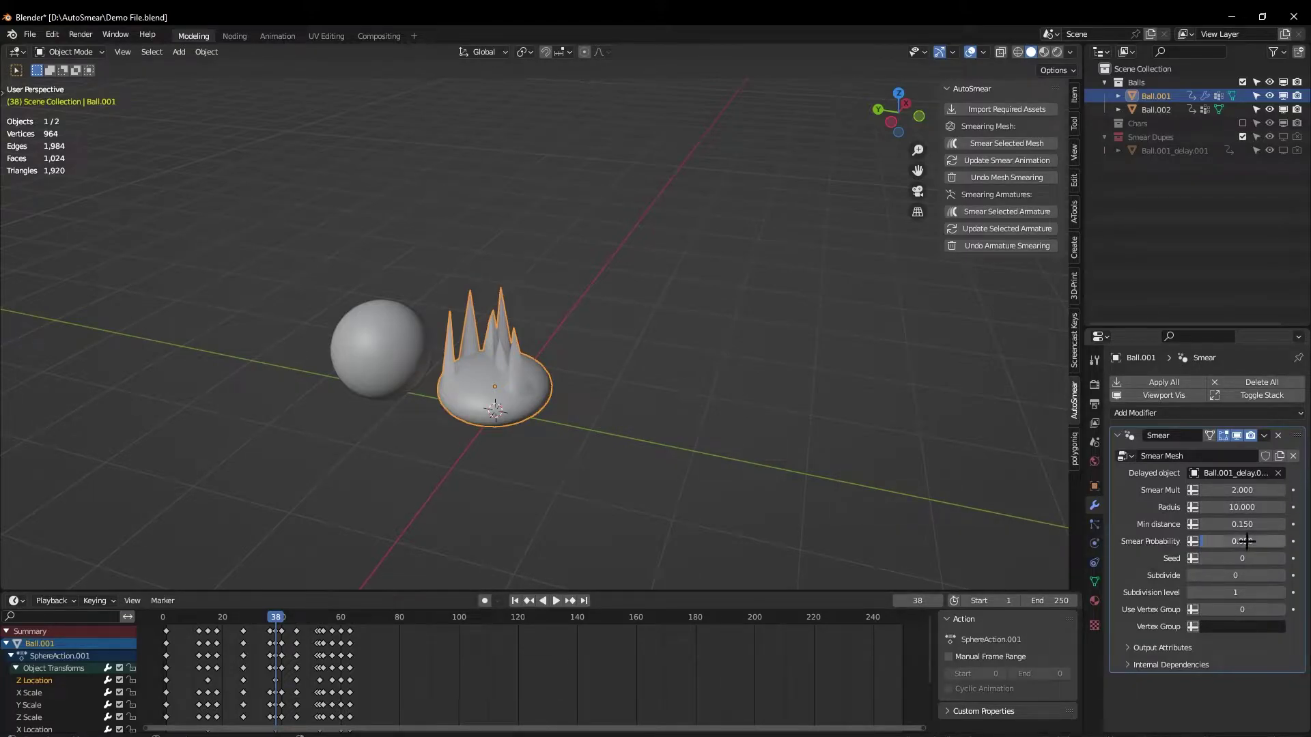
mouse_move(1229, 548)
mouse_down()
mouse_move(1240, 557)
mouse_move(1229, 533)
mouse_up()
key(ctrl+z)
Step: Step the Smear modifier's Seed up to 11 for a different spike pattern on Ball.001
click(1282, 558)
click(1282, 559)
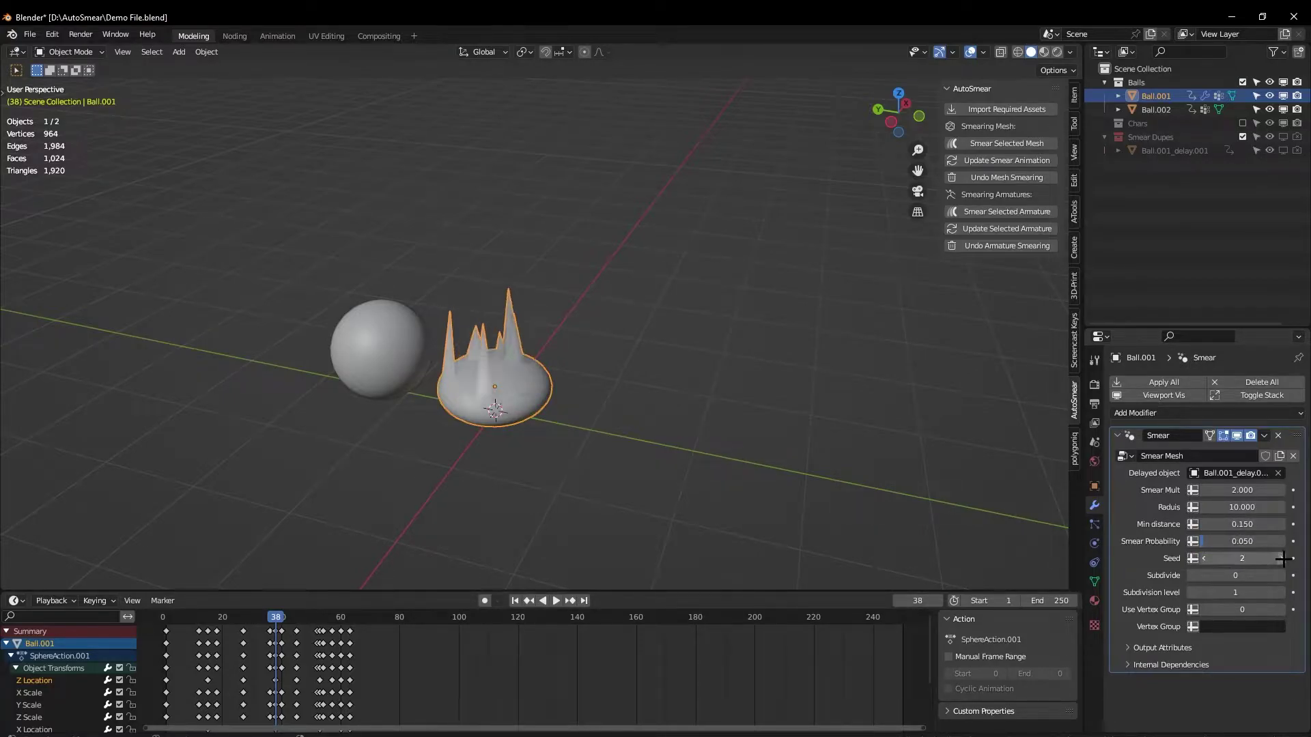
click(1282, 559)
click(1283, 559)
click(1283, 559)
click(1283, 558)
click(1283, 558)
click(1283, 559)
click(1282, 557)
click(1283, 555)
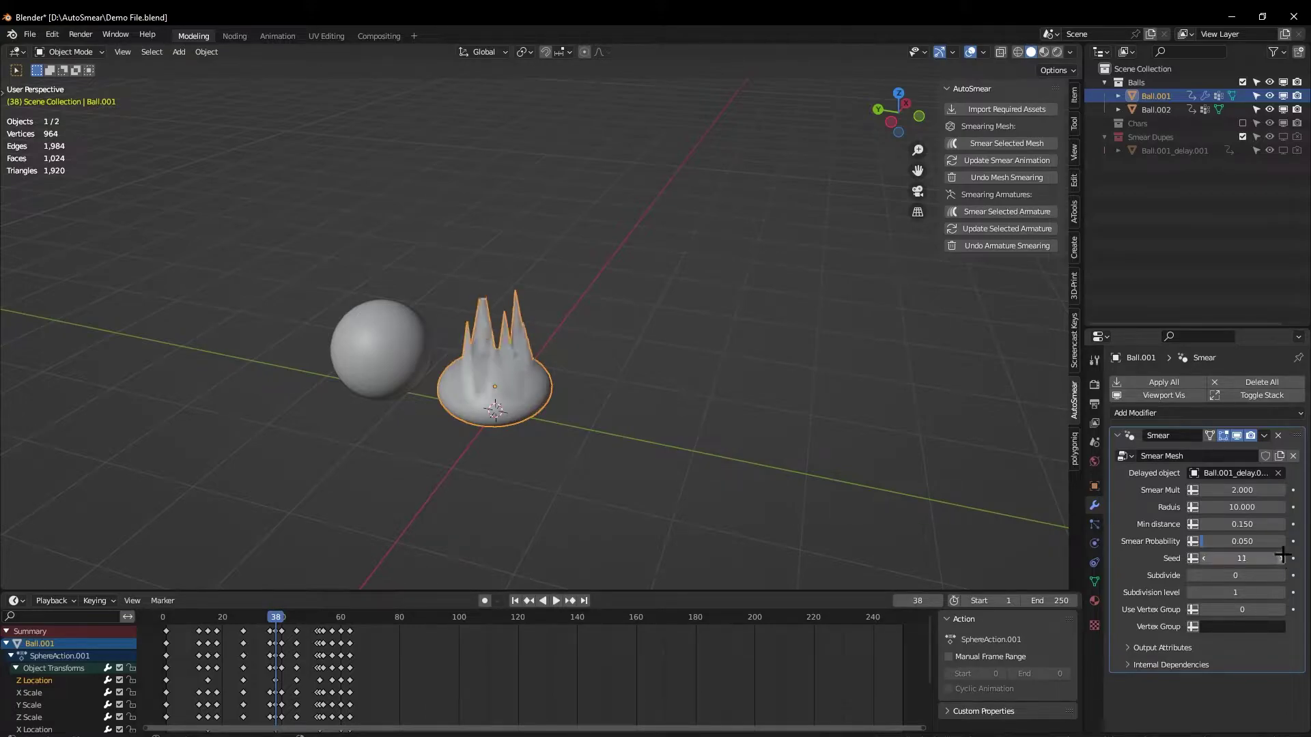
Step: Try Subdivide at 1 on Ball.001's smear and compare the mesh with Subdivide at 0 in wireframe view
click(1281, 576)
mouse_move(679, 409)
middle_down()
mouse_move(658, 366)
mouse_move(667, 377)
mouse_move(642, 363)
middle_up()
scroll(658, 380, up, 2)
key(shift+z)
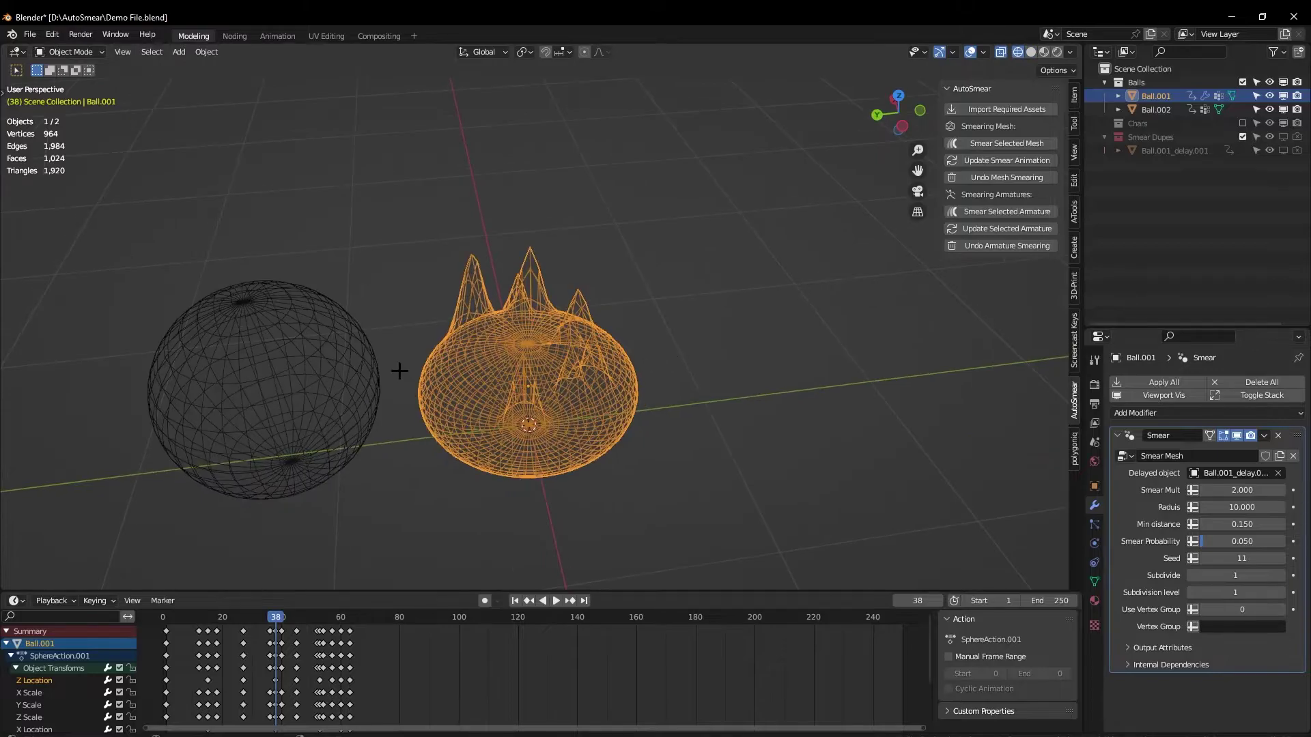
click(1191, 575)
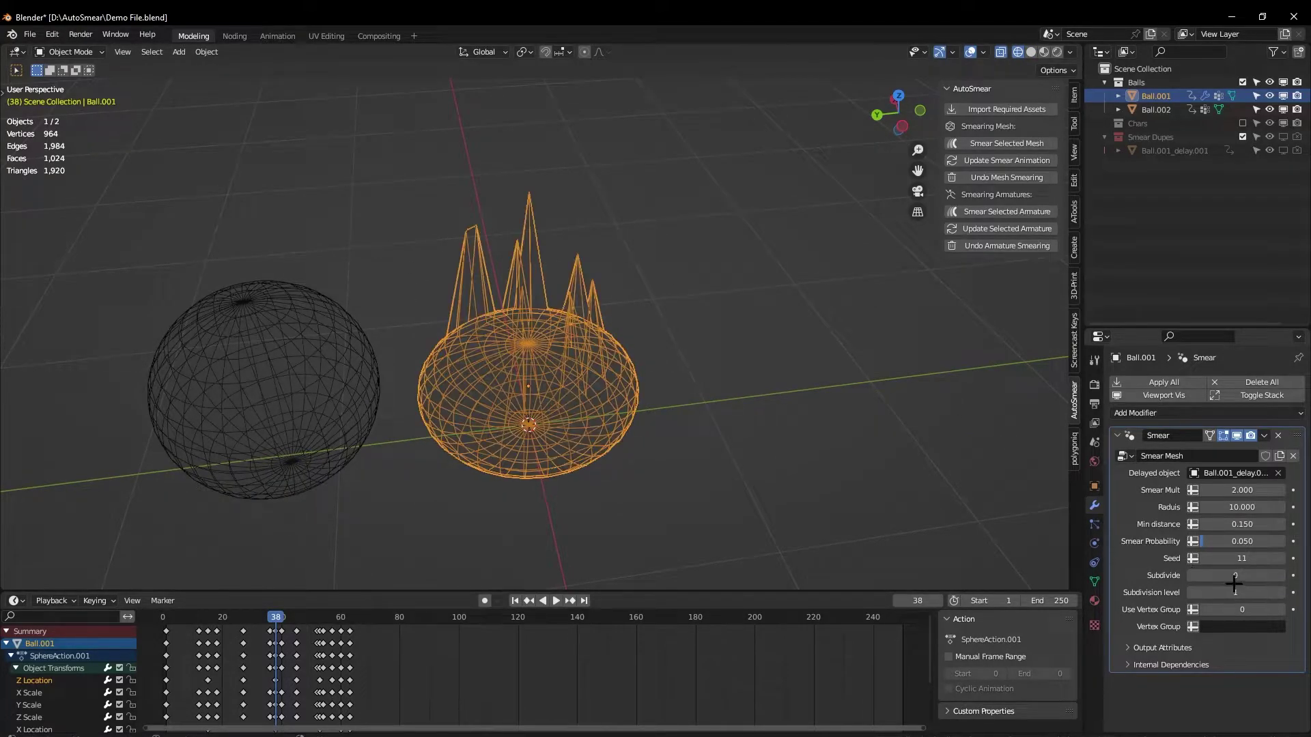
click(1282, 576)
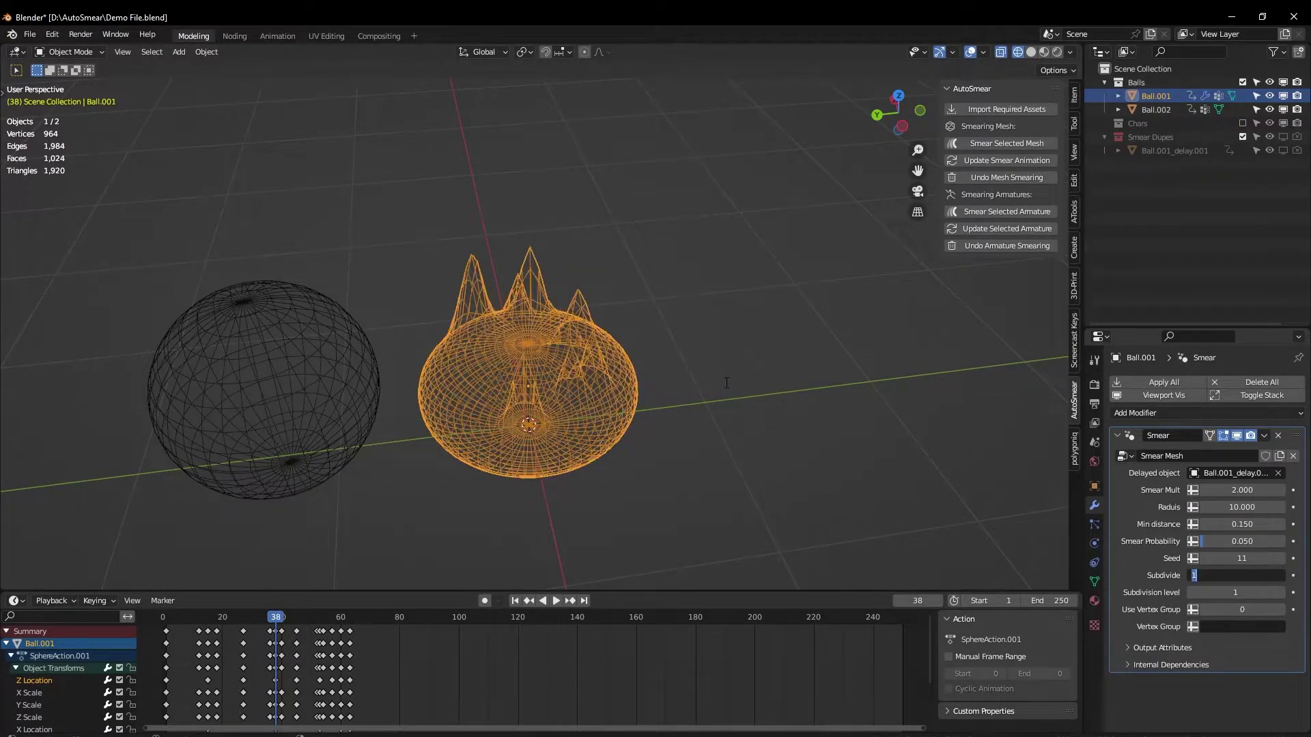
mouse_move(685, 404)
middle_down()
mouse_move(658, 377)
mouse_move(690, 362)
mouse_move(726, 422)
middle_up()
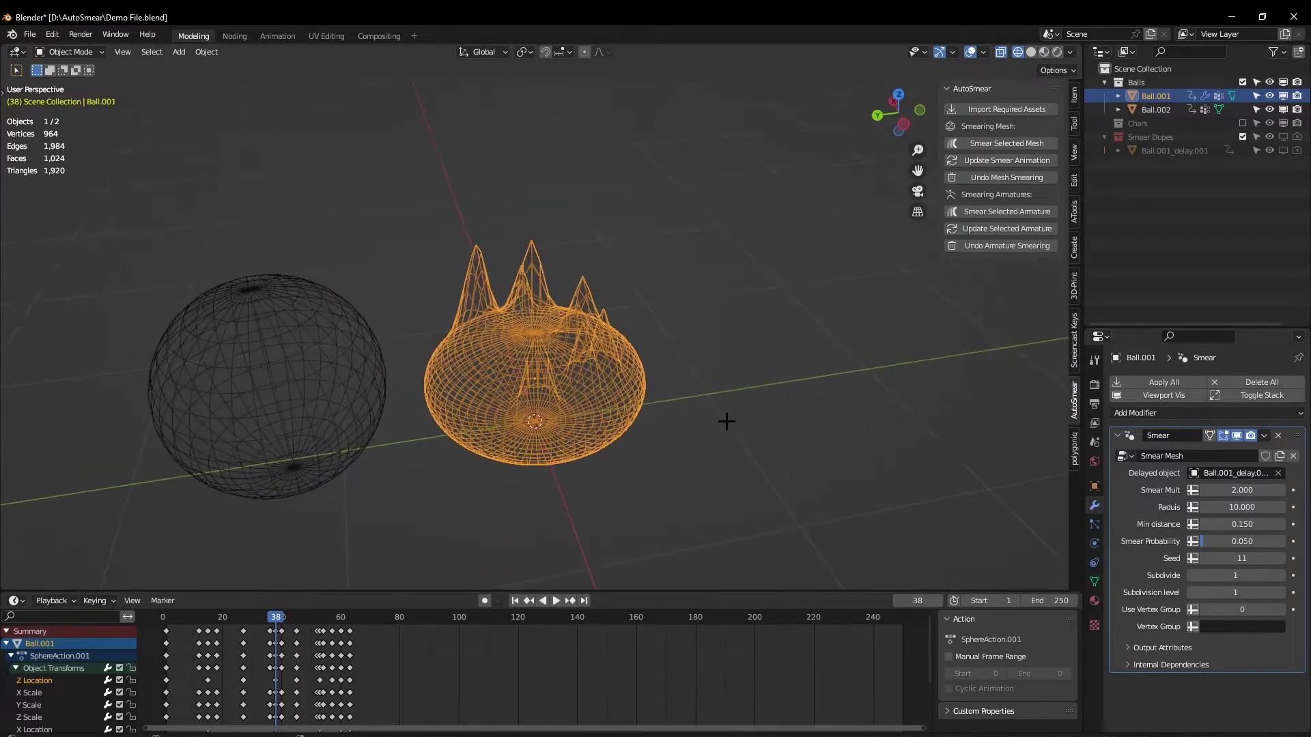
Step: Try Subdivision level 2, undo the subdivision changes and return to solid shading
click(1282, 593)
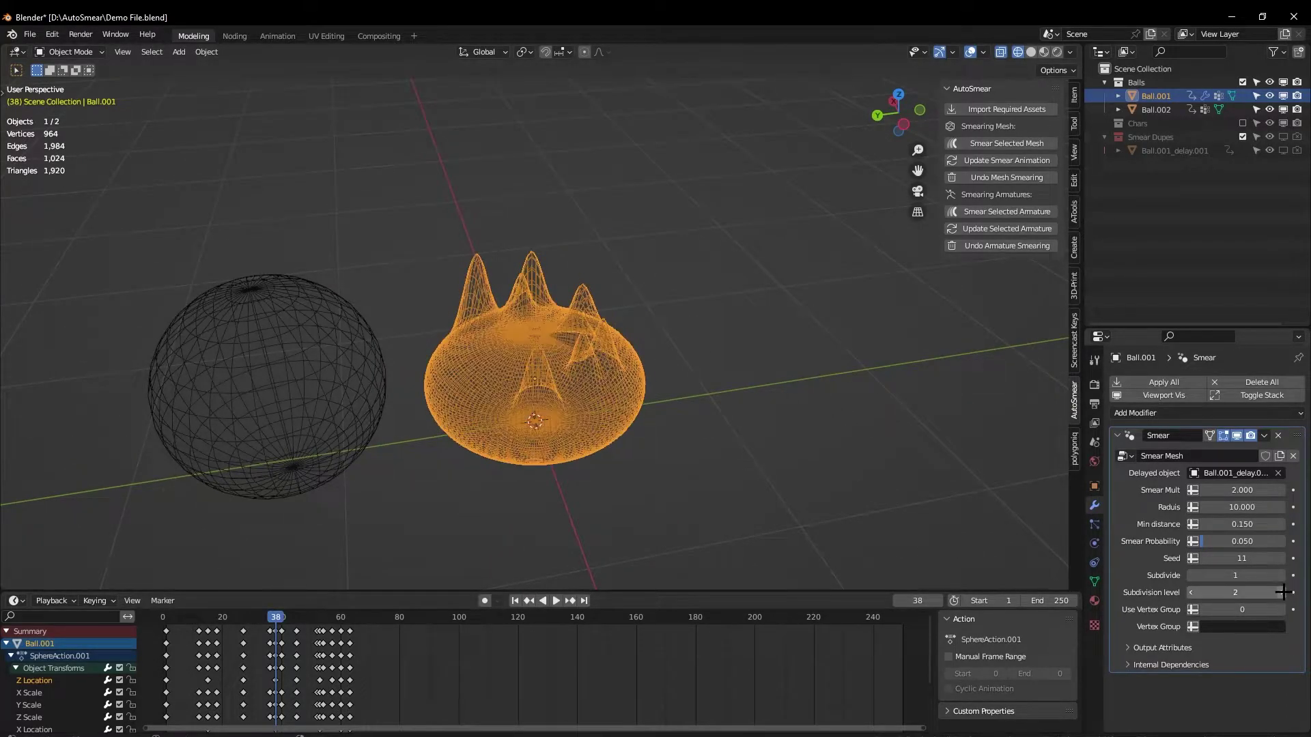
key(ctrl+z)
key(ctrl+z)
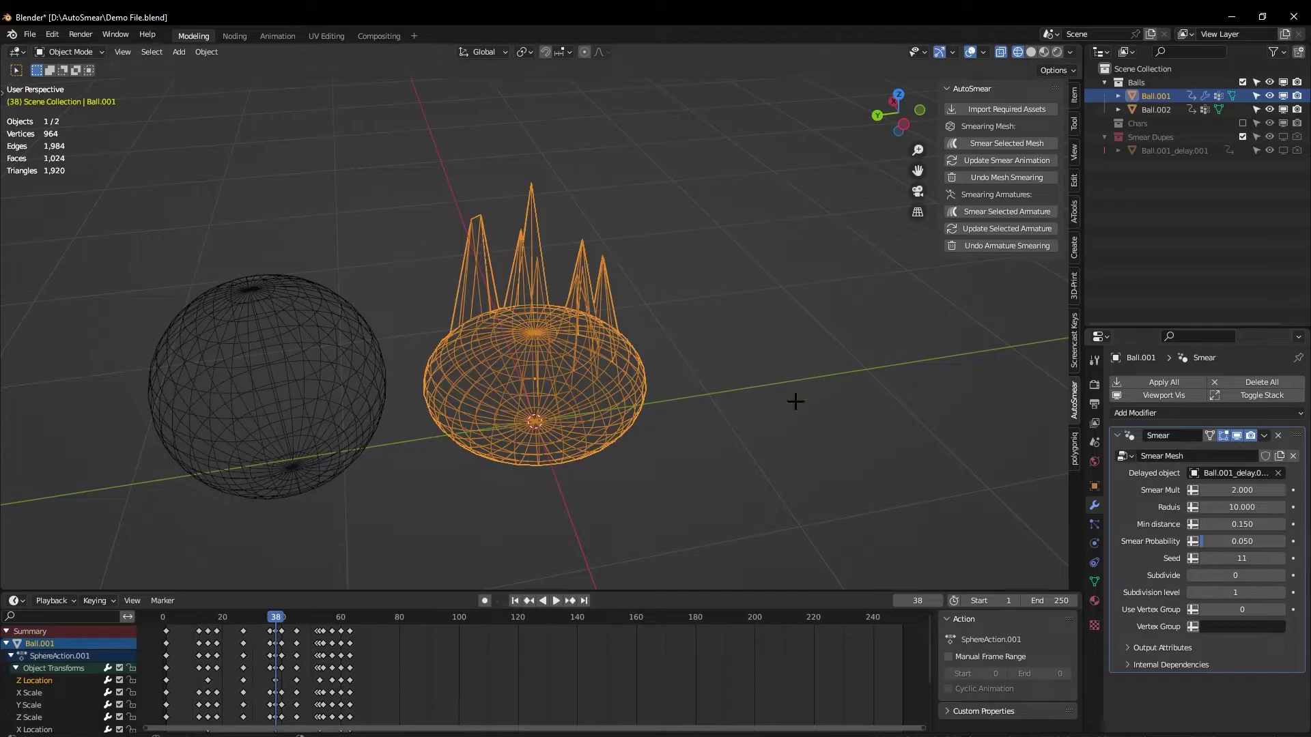
key(shift+z)
middle_drag(813, 401, 794, 425)
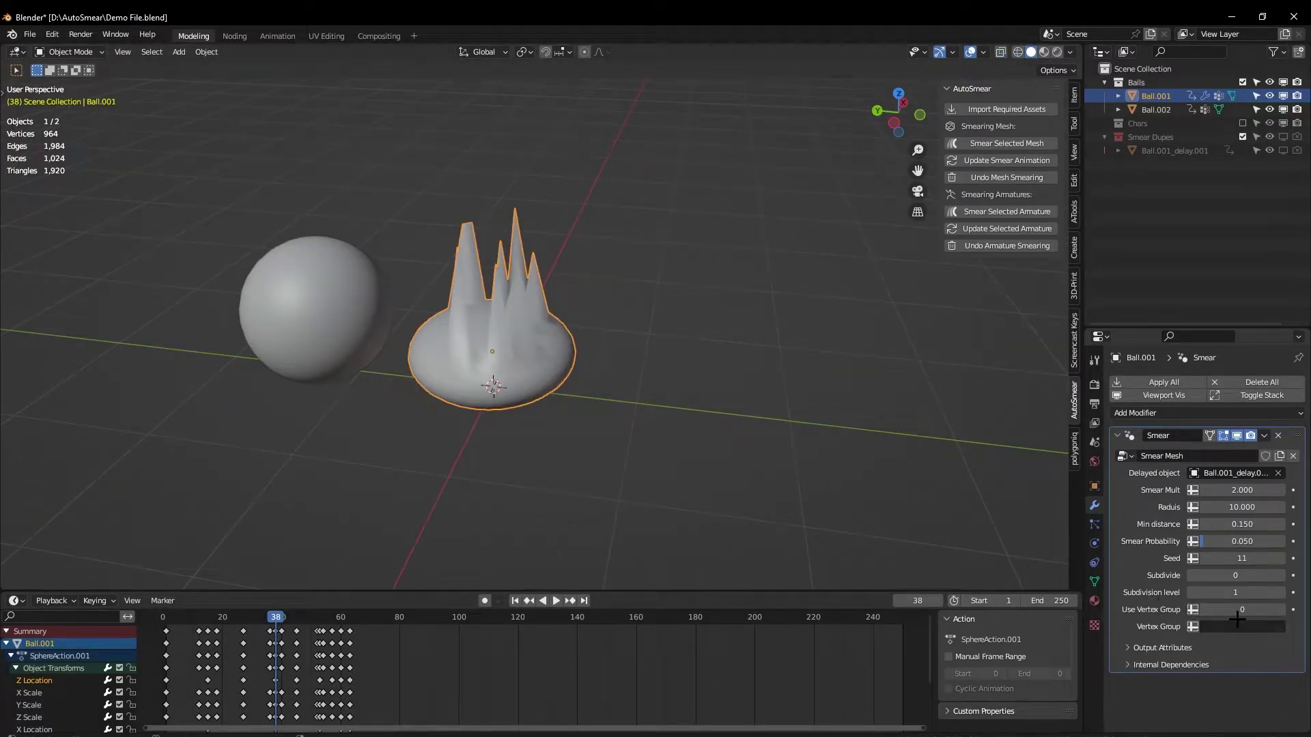
Step: Select the second ball, Ball.002, and apply AutoSmear mesh smearing to it
mouse_move(552, 224)
middle_down()
mouse_move(544, 246)
mouse_move(569, 320)
mouse_move(558, 236)
middle_up()
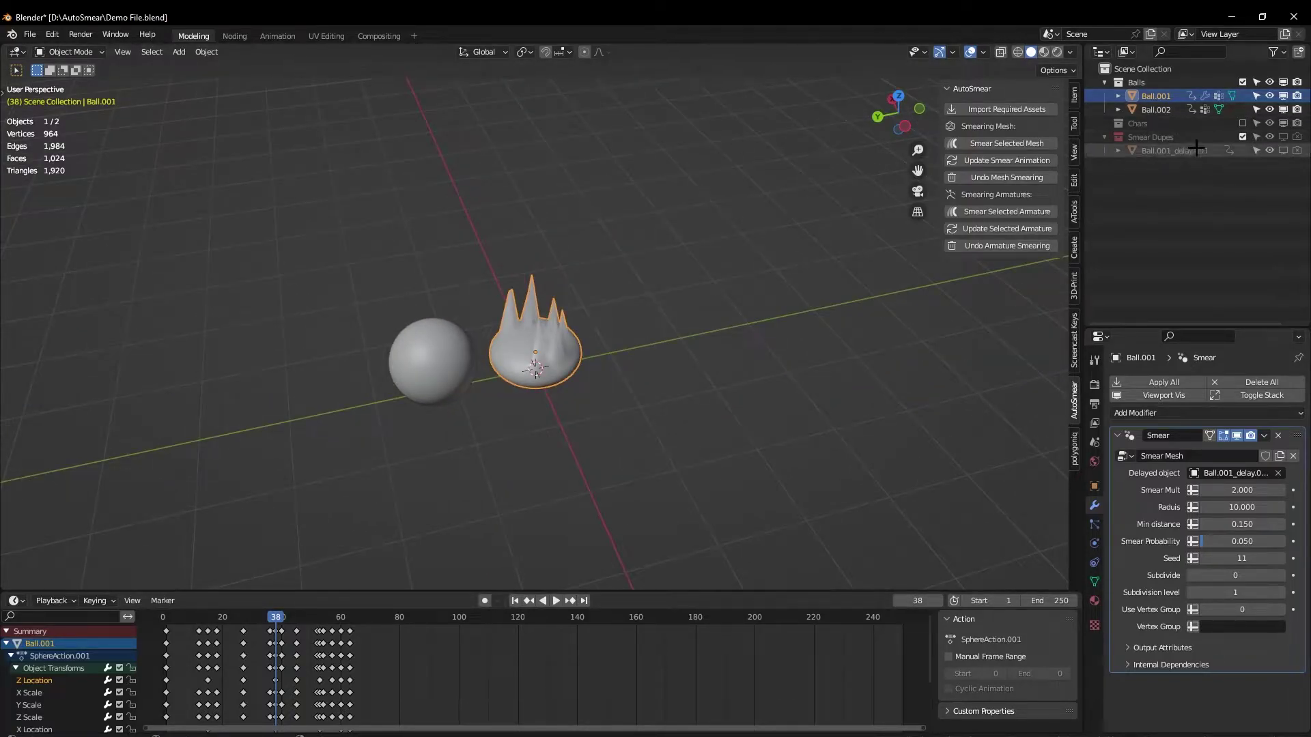
scroll(738, 263, down, 3)
mouse_move(737, 262)
middle_down()
mouse_move(632, 301)
mouse_move(754, 278)
middle_up()
click(582, 299)
middle_drag(586, 298, 750, 222)
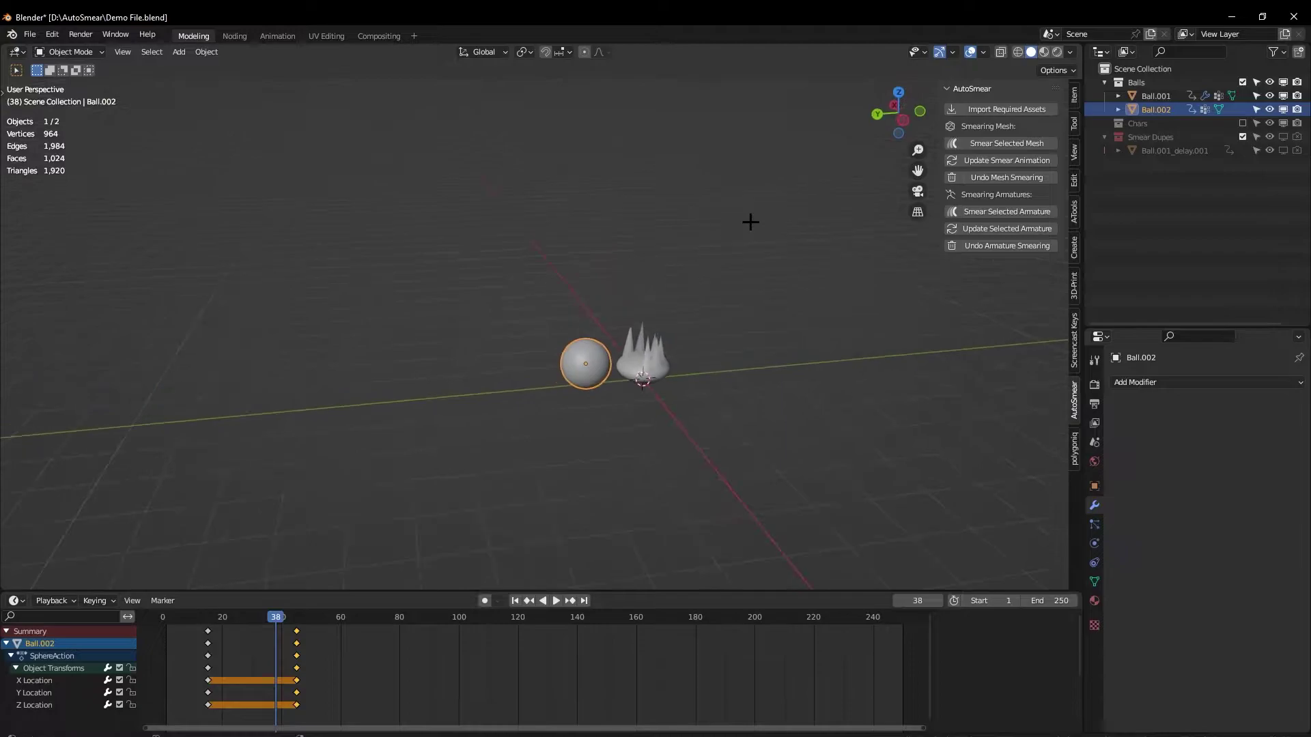
click(974, 145)
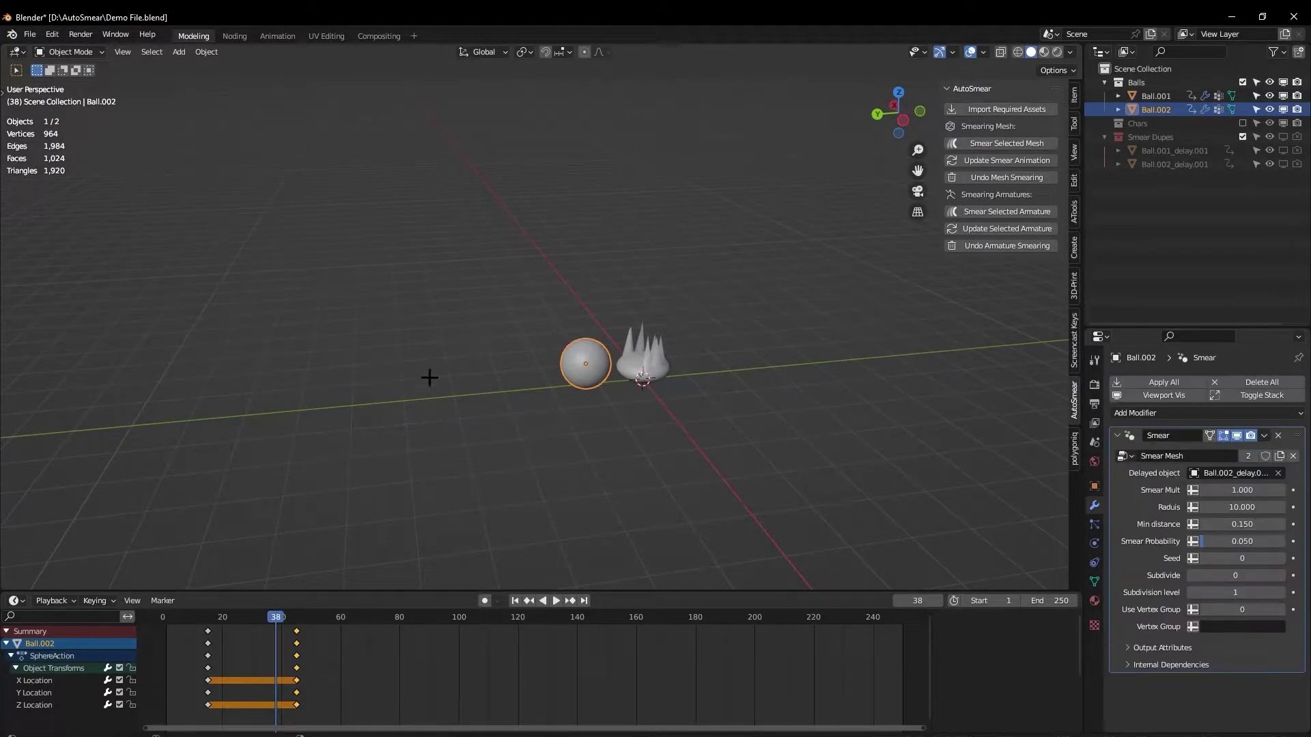
Step: Preview Ball.002's smear during playback, examine its trails from another angle and move to its keyframe at frame 45
key(space)
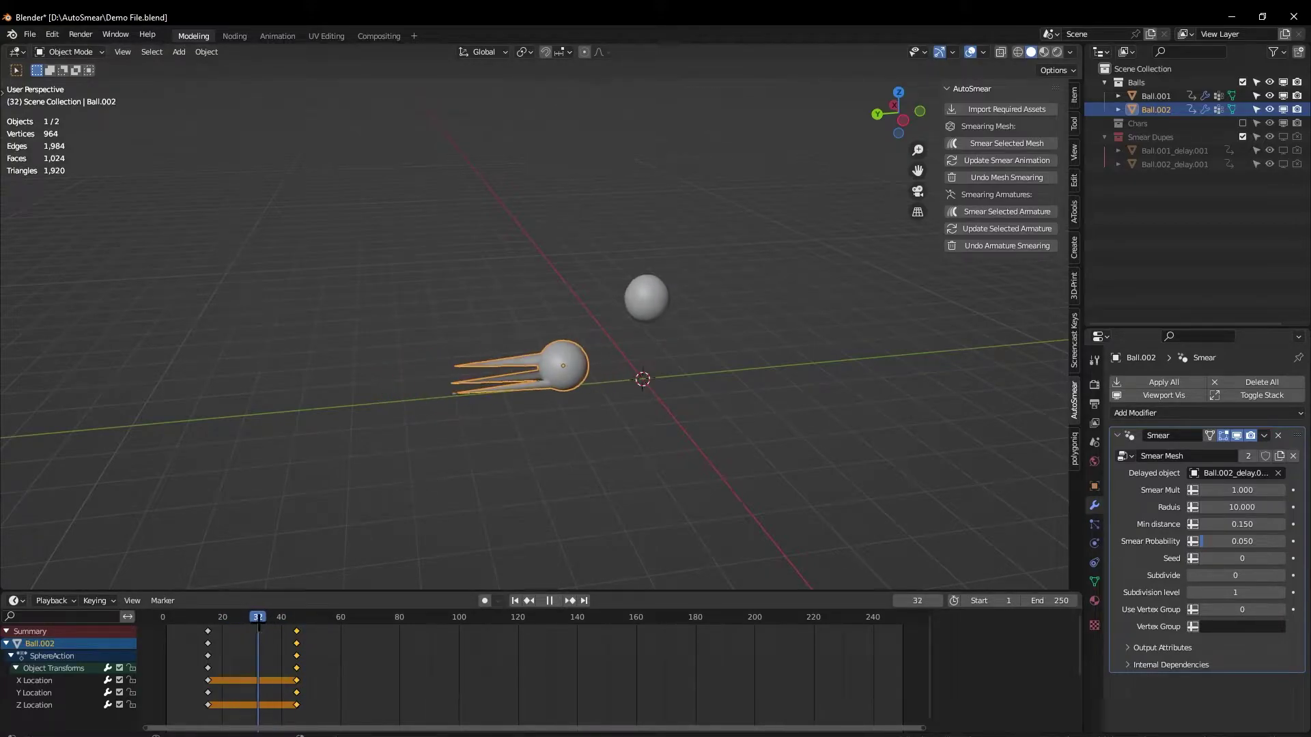
key(Escape)
middle_drag(642, 281, 680, 324)
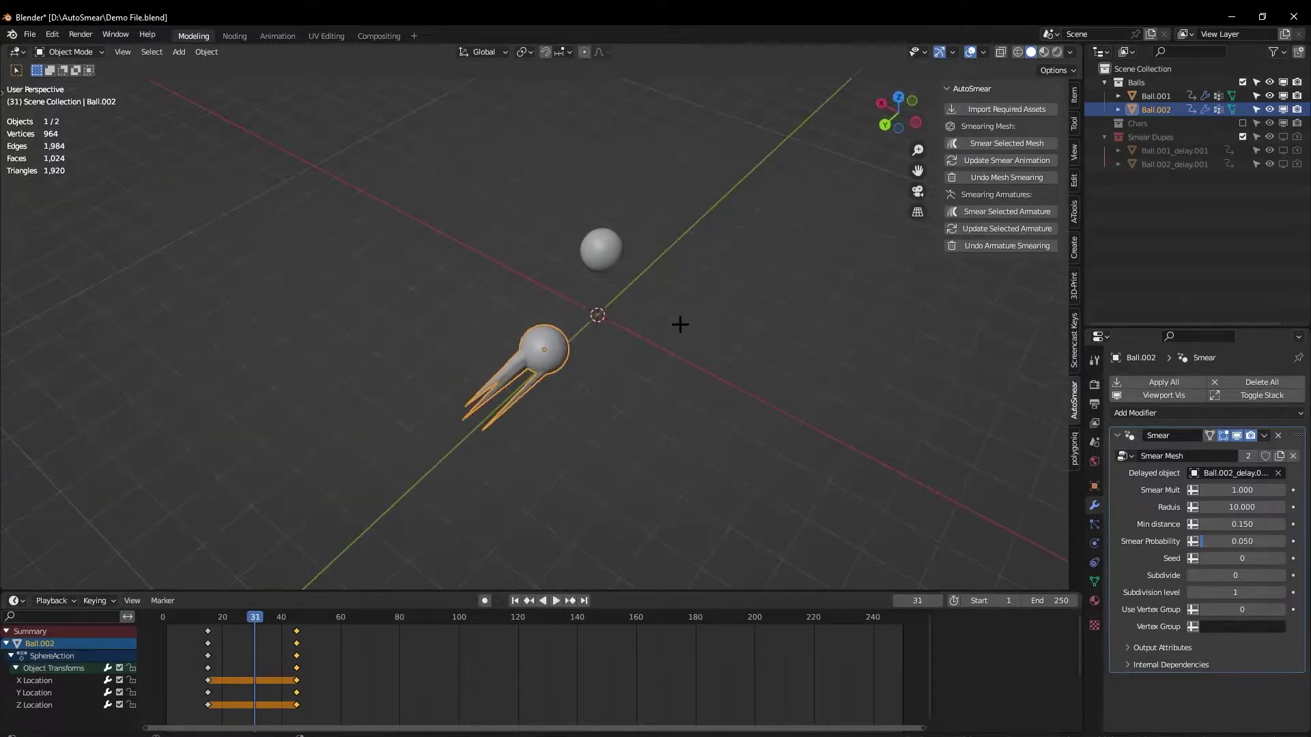
click(569, 600)
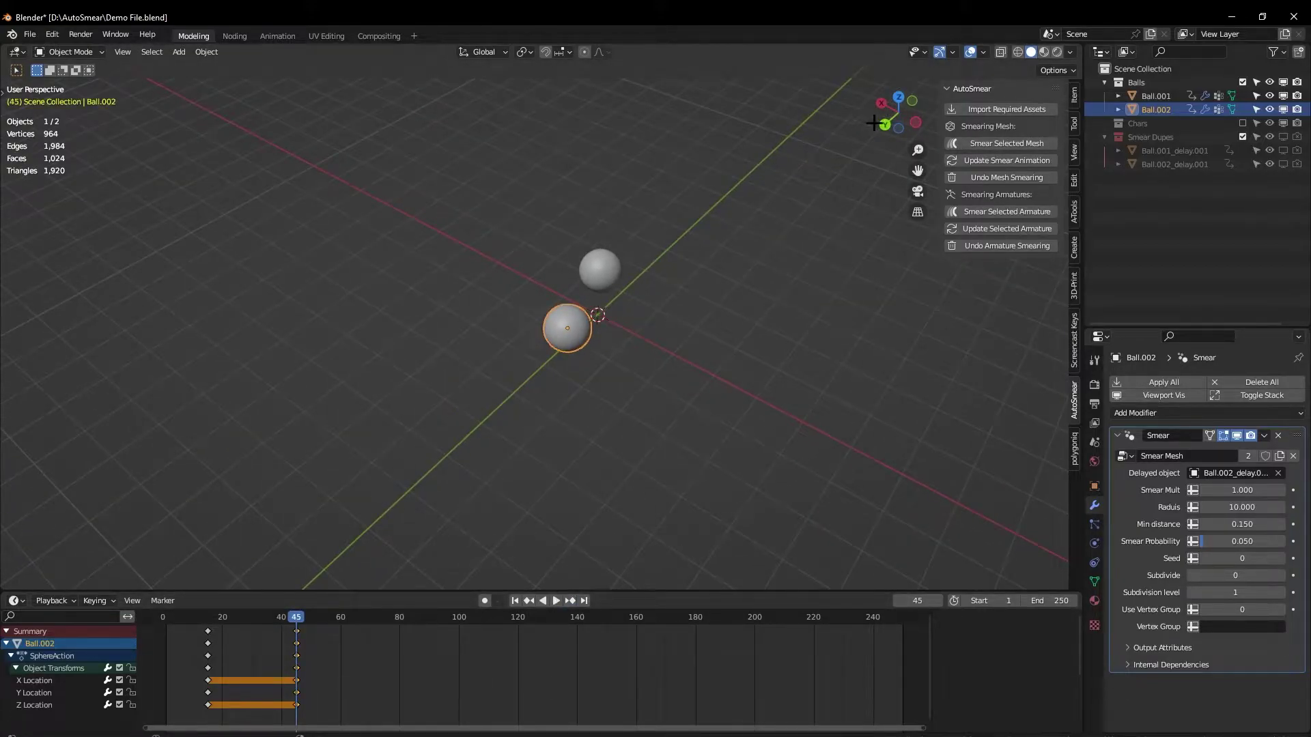
Step: From the top view at frame 45, move Ball.002 sideways toward positive X and insert a Location keyframe
click(898, 97)
key(g)
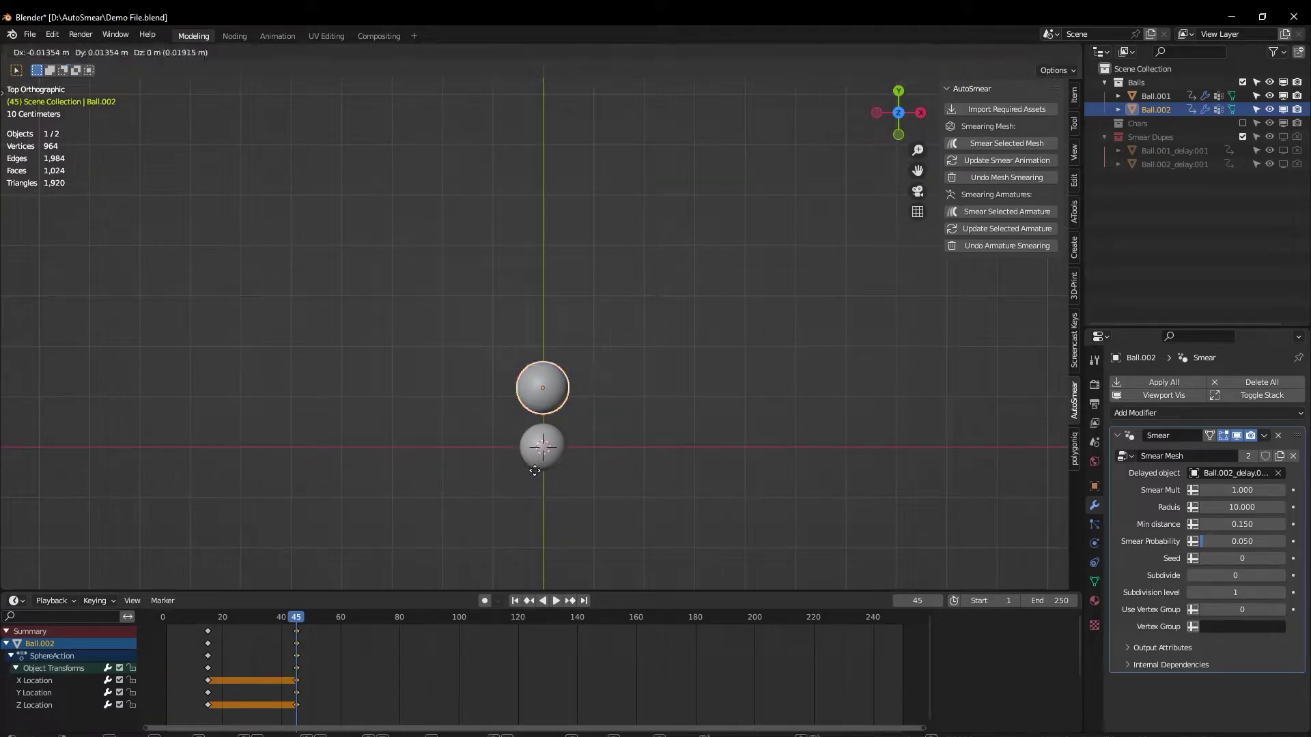
click(746, 427)
key(i)
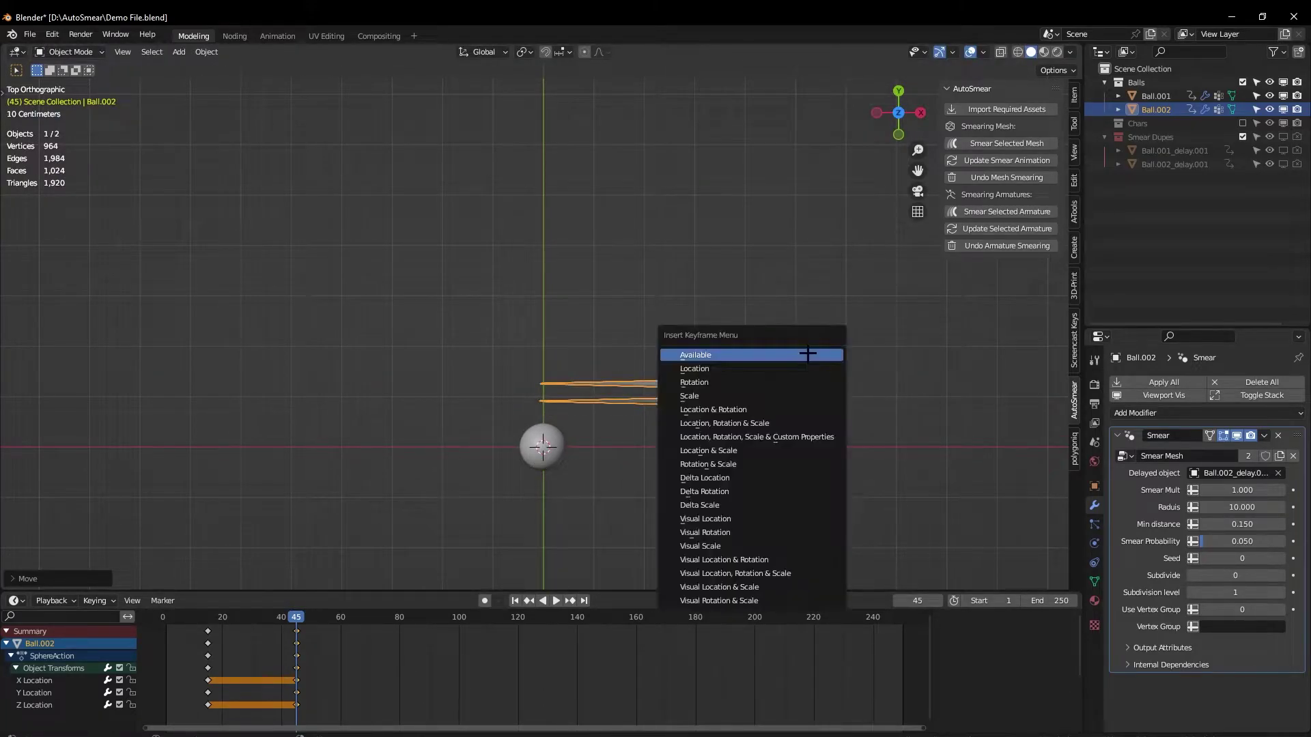
click(798, 370)
Step: Play back Ball.002's revised motion from the start and update its smear animation
drag(298, 617, 166, 616)
key(space)
middle_drag(560, 282, 771, 195)
middle_drag(566, 382, 533, 277)
key(space)
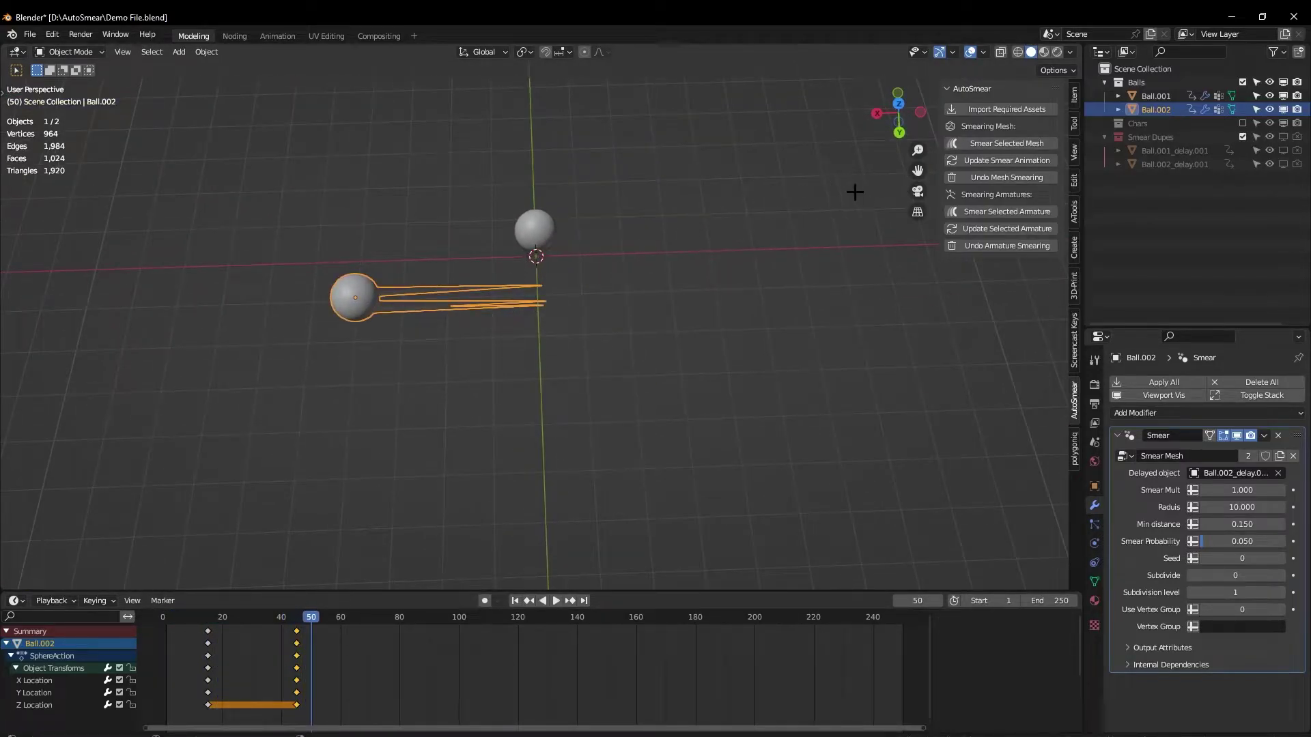
click(1010, 160)
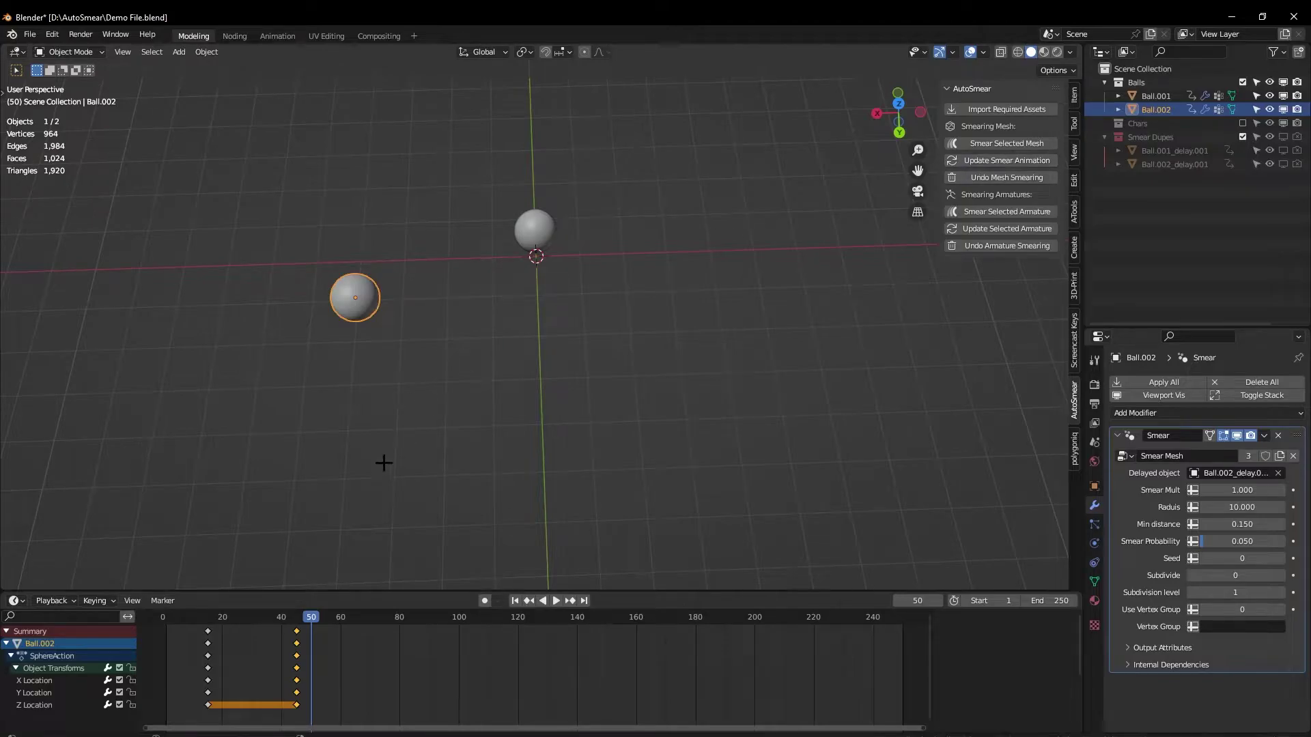
Step: Replay the animation from the start and examine Ball.002's updated smear from several angles
key(shift+Left)
key(space)
mouse_move(383, 459)
middle_down()
mouse_move(465, 351)
mouse_move(591, 260)
mouse_move(315, 229)
middle_up()
key(space)
middle_drag(696, 238, 641, 260)
middle_drag(583, 313, 786, 243)
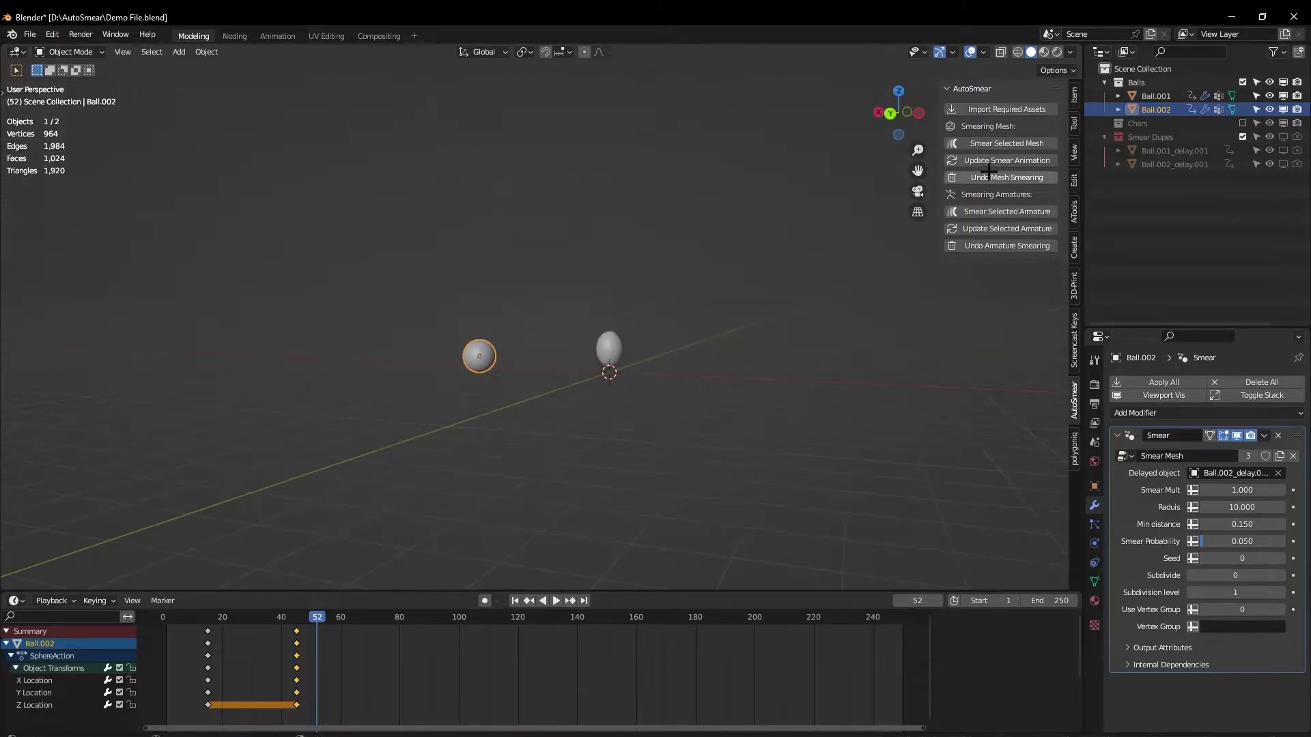
Step: Select both Ball.001 and Ball.002 and remove their AutoSmear mesh smearing
click(988, 177)
middle_drag(697, 225, 736, 255)
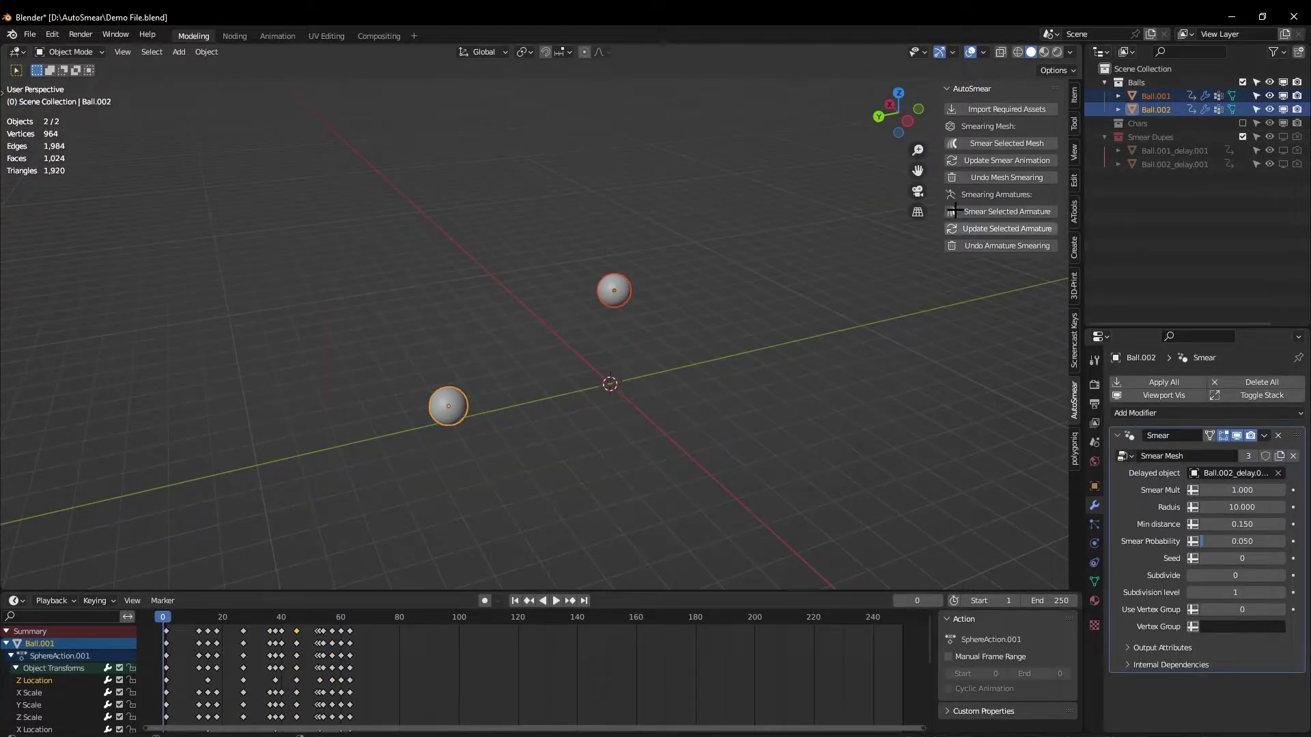
middle_drag(702, 234, 486, 267)
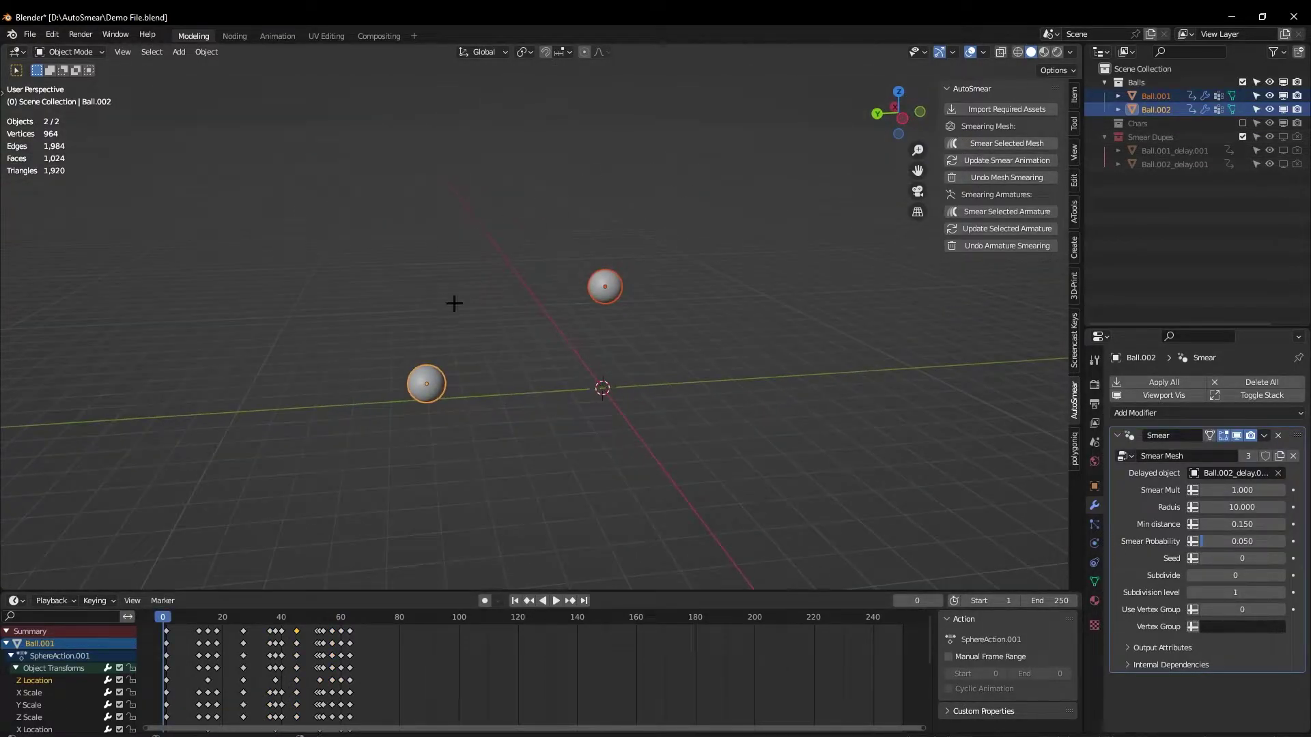
click(1006, 177)
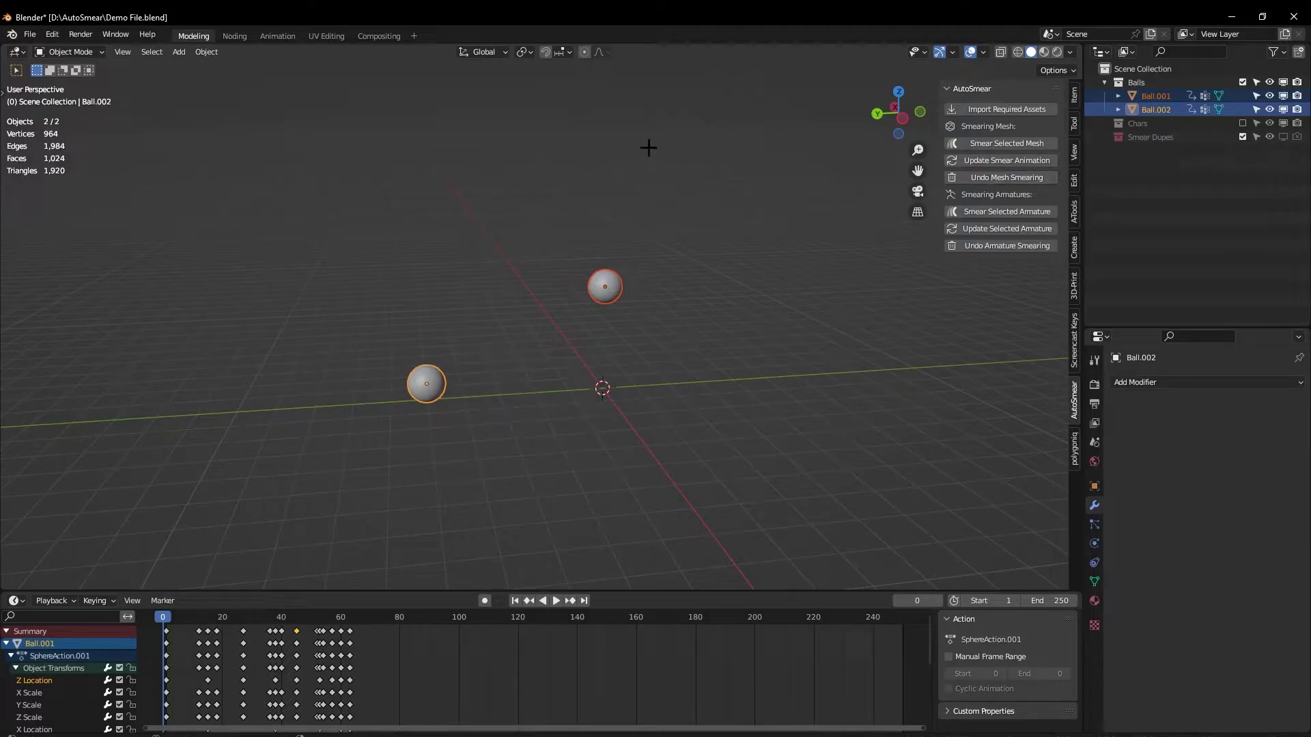
Step: Deselect the balls, exclude the Balls collection from the view layer and enable the Chars collection
click(706, 219)
click(1243, 82)
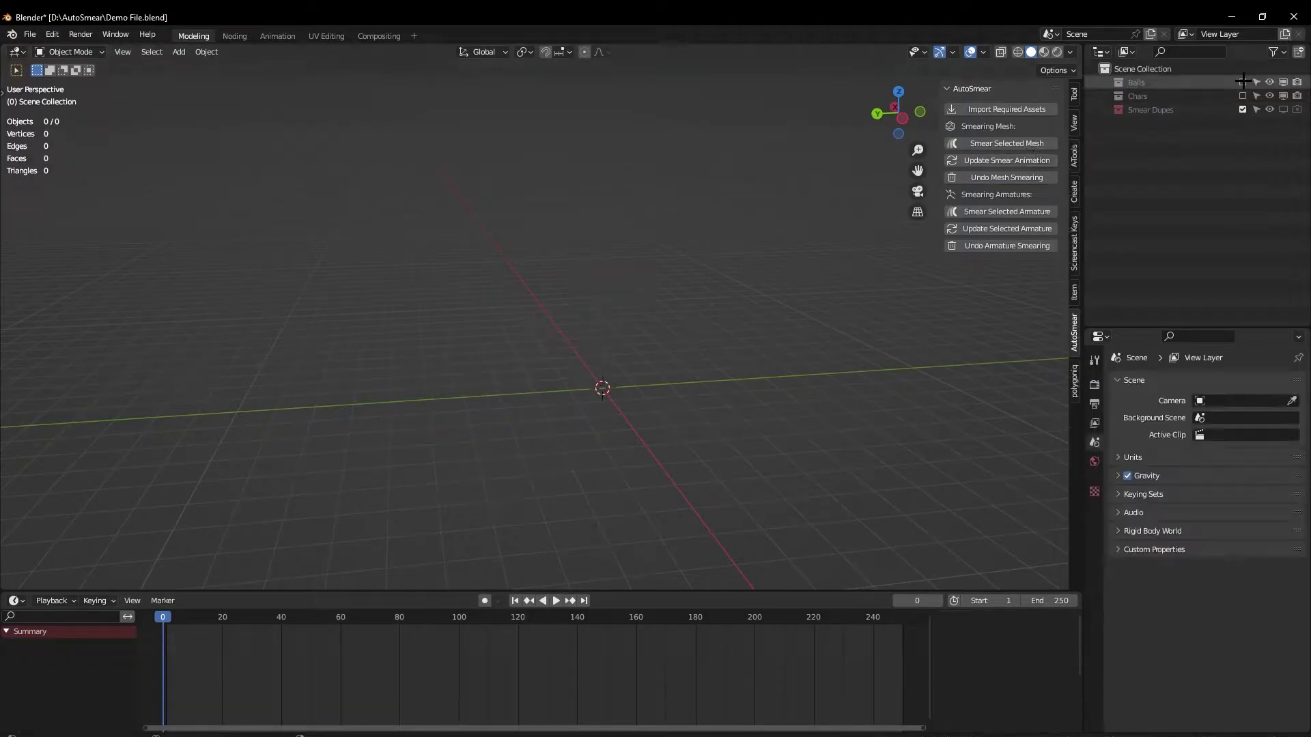
click(1242, 96)
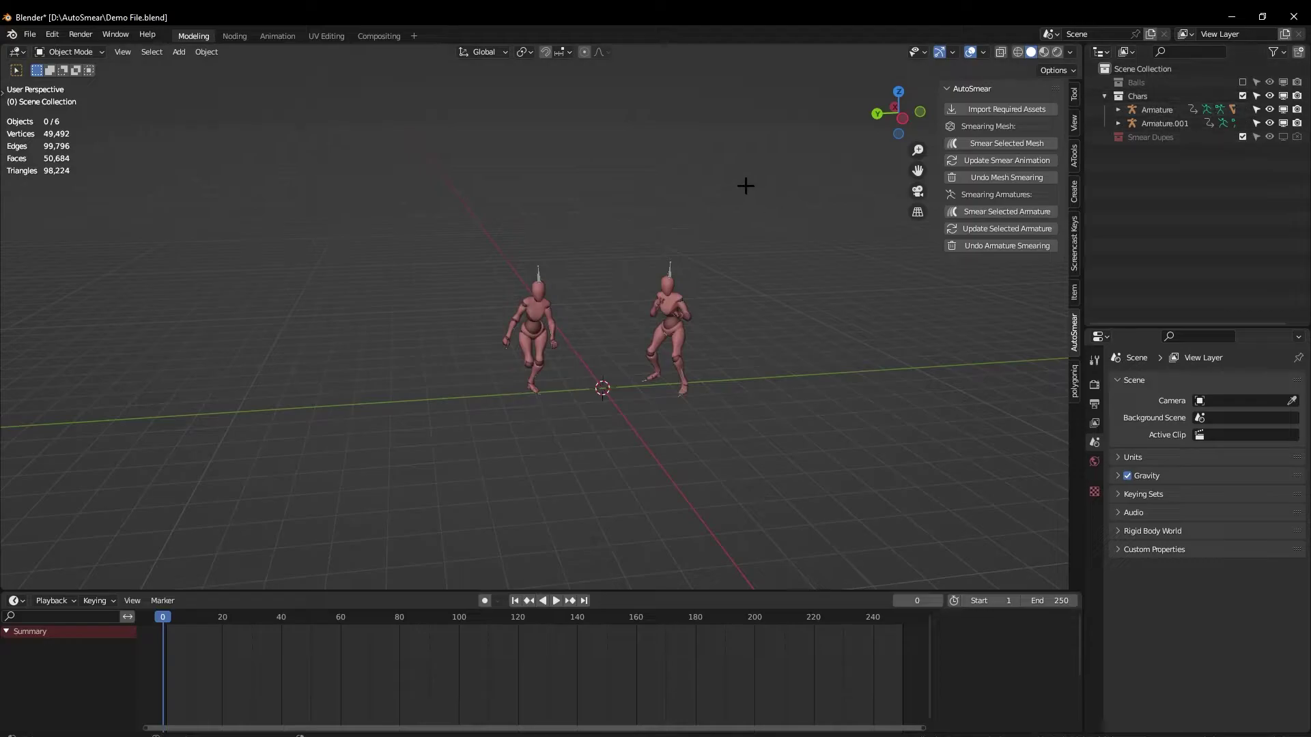
Step: Preview the two characters' animation and apply AutoSmear armature smearing to the punching character's Armature
middle_drag(747, 185, 714, 216)
scroll(603, 209, up, 3)
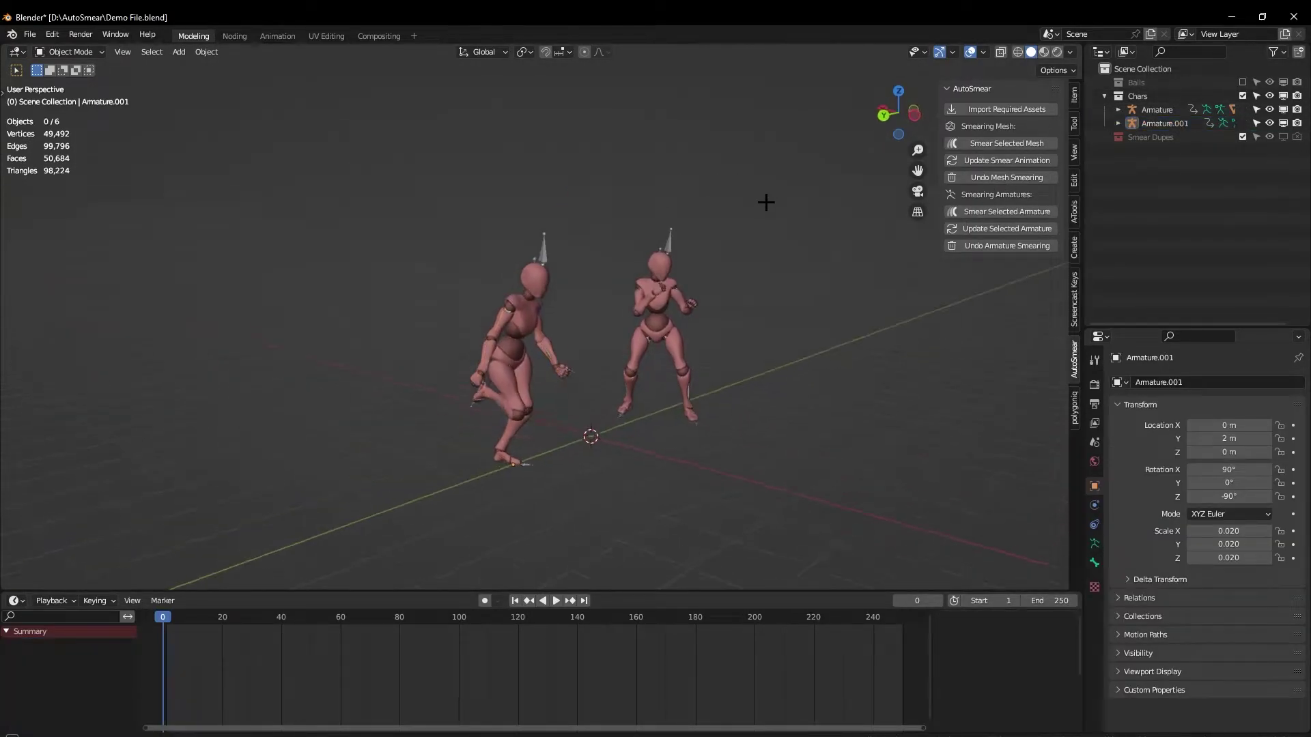
key(space)
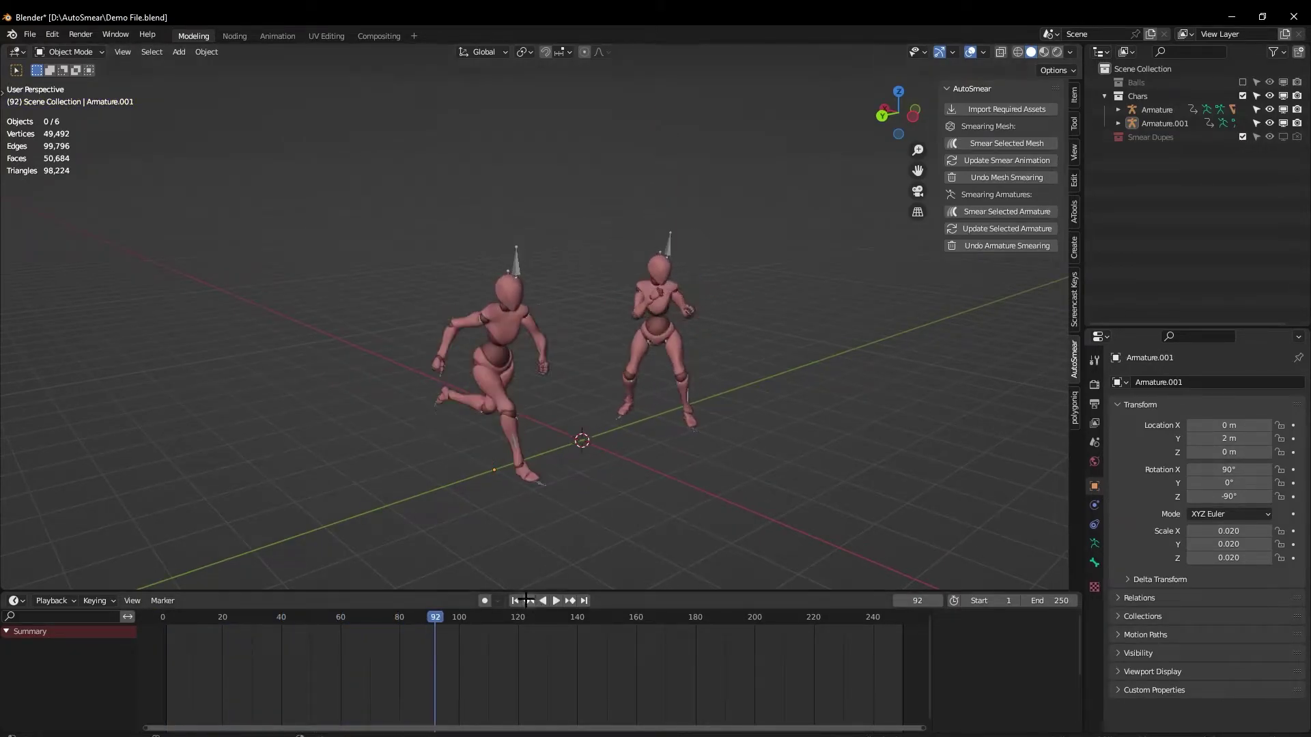
key(Escape)
scroll(654, 268, up, 4)
shift+middle_drag(654, 268, 579, 219)
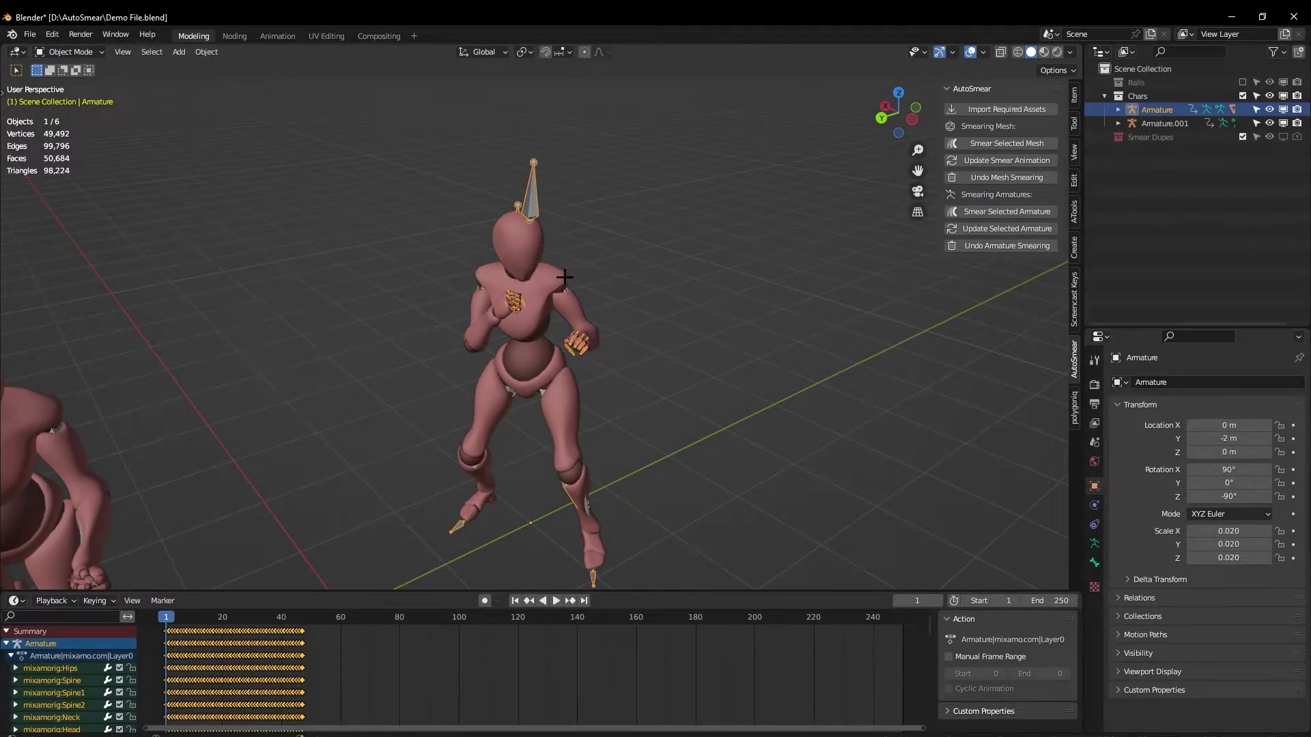
click(1007, 213)
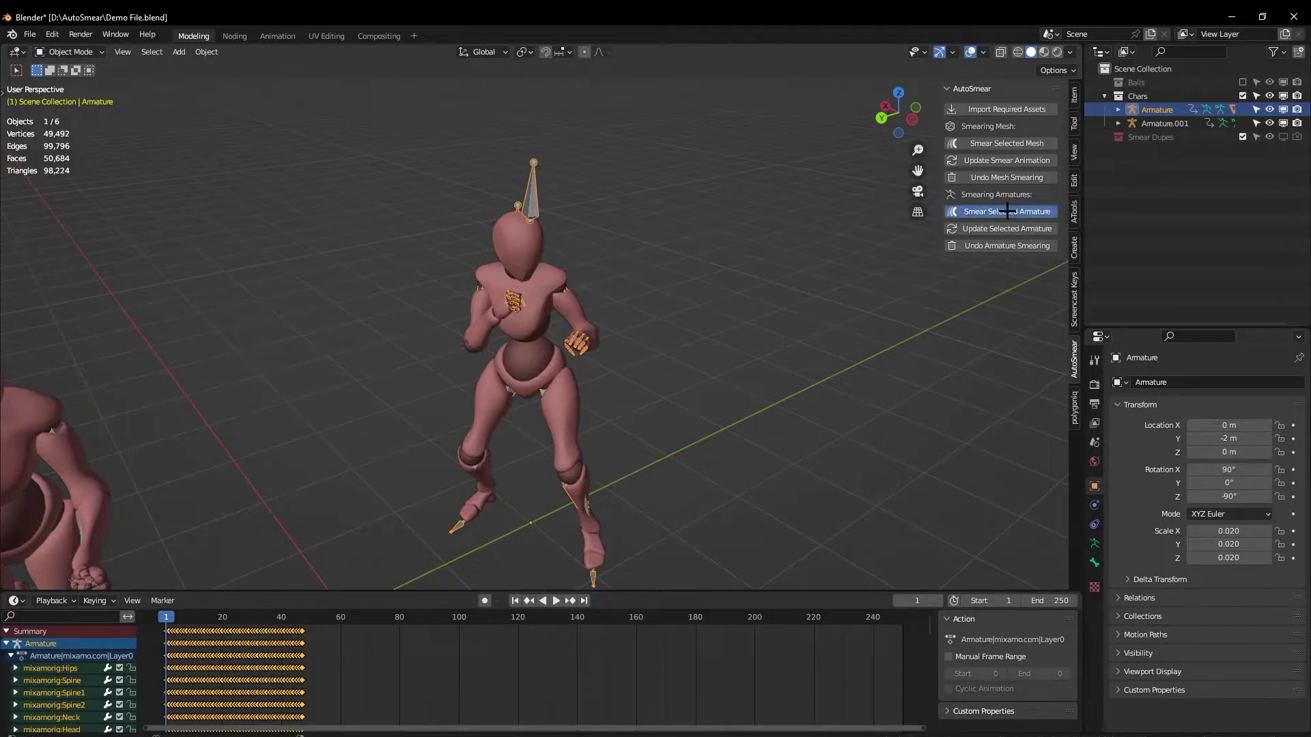
Step: Check the Smear modifiers on the punching character's Beta_Surface and Beta_Joints meshes, leaving Beta_Surface selected
click(528, 303)
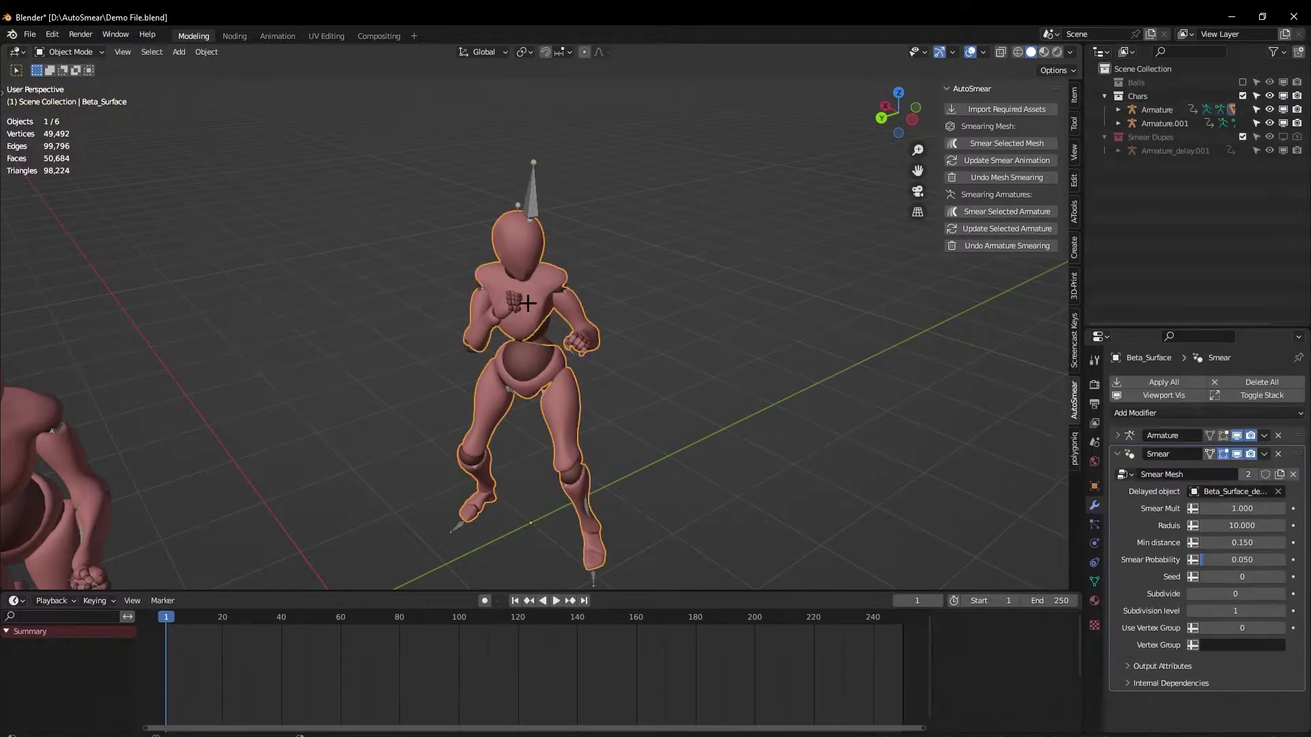
click(531, 361)
click(532, 357)
click(531, 356)
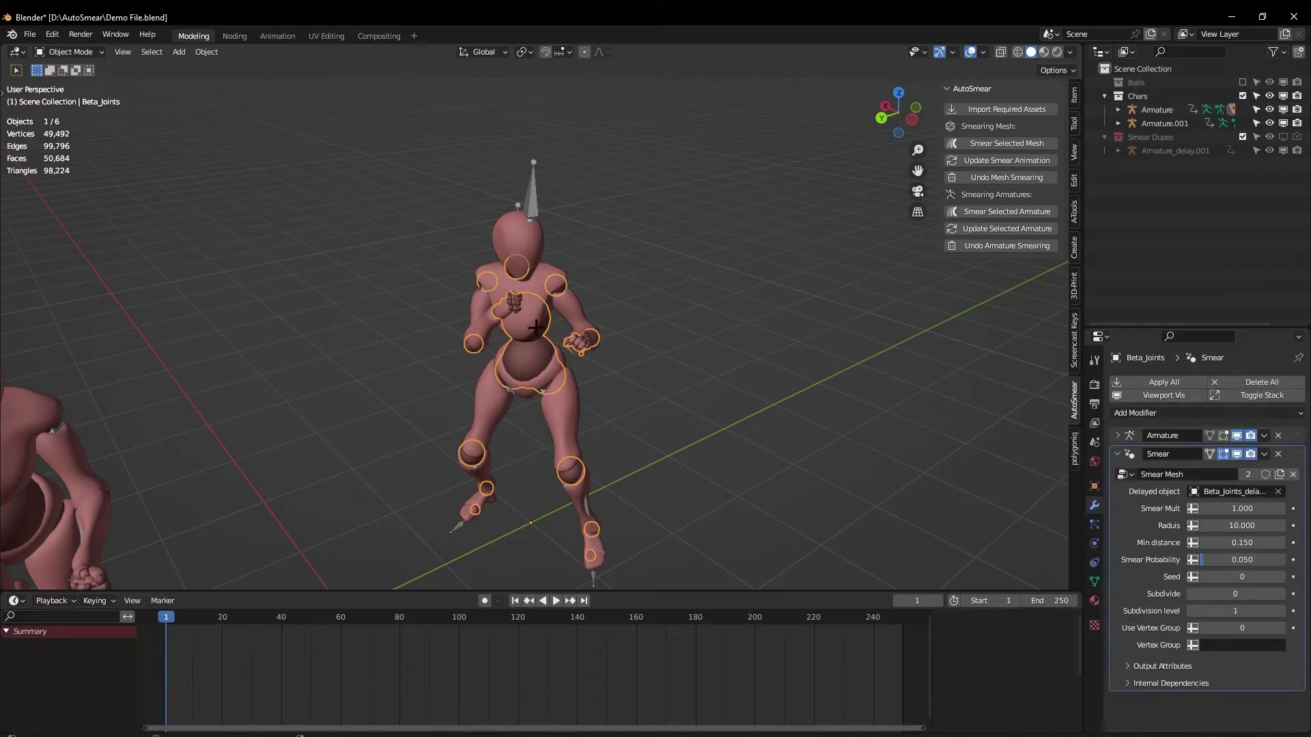
click(535, 308)
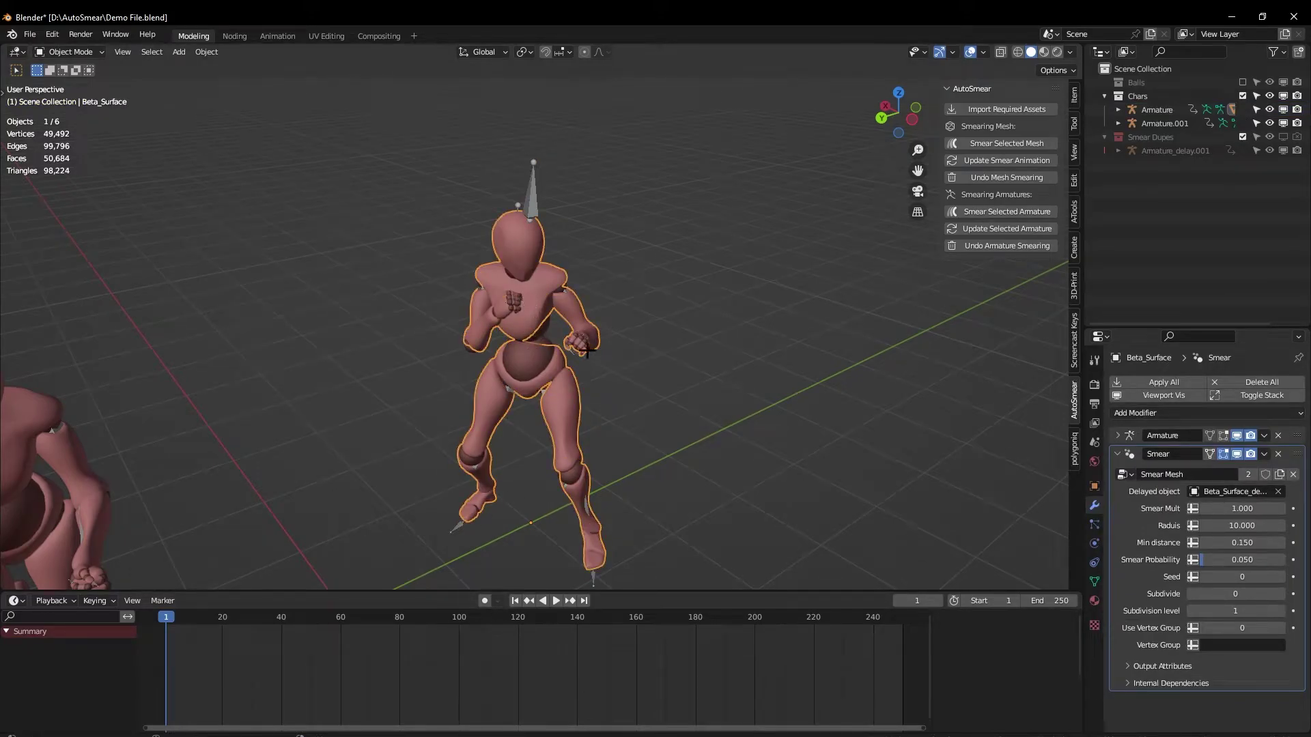
Step: Play back the punching character's smear and examine its trails up close at frame 23
key(space)
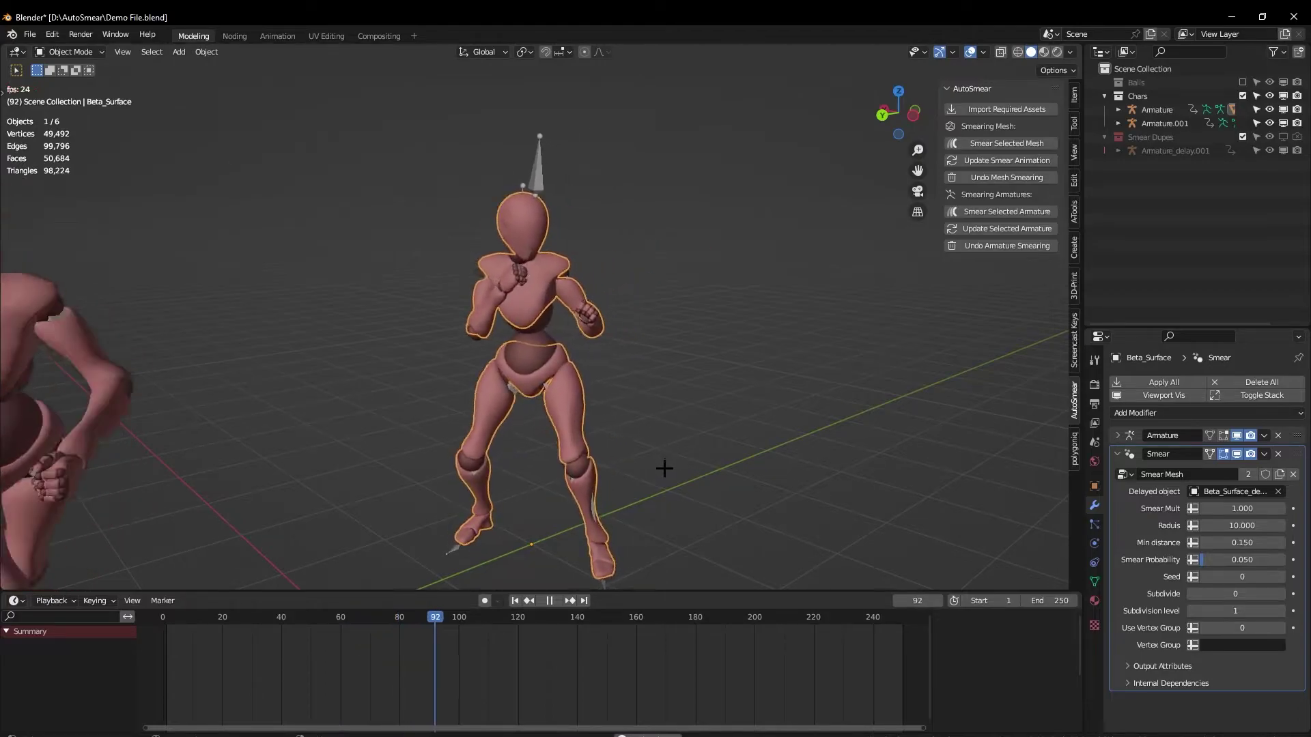
key(space)
drag(458, 622, 232, 575)
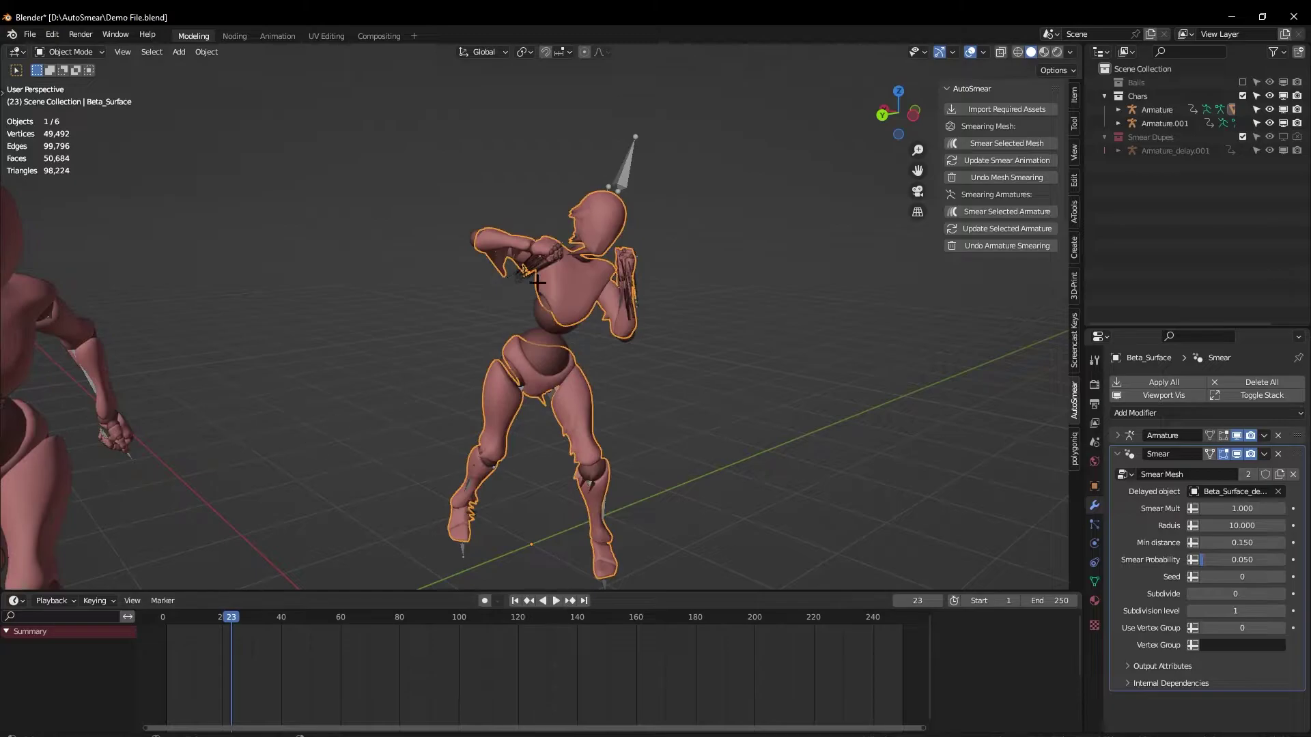
middle_drag(537, 282, 539, 228)
scroll(542, 270, up, 1)
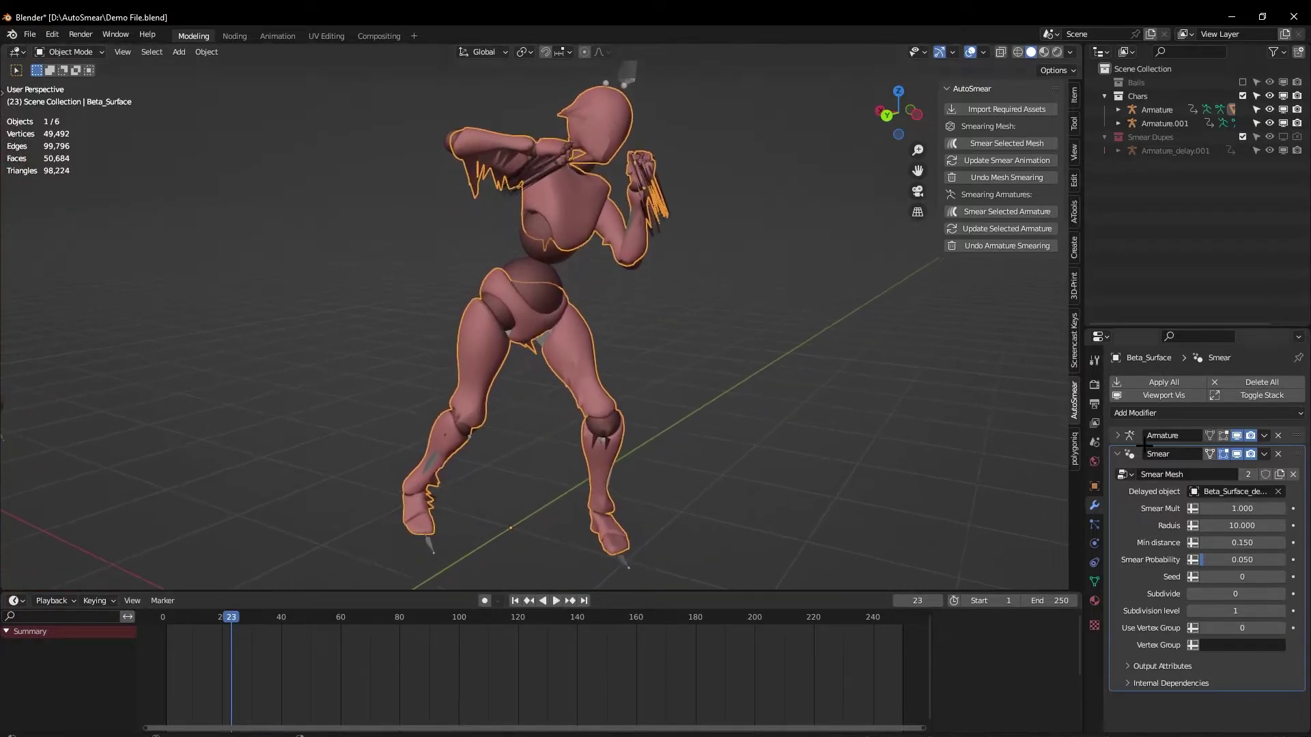
Step: Set Beta_Surface's smear Radius to 3, Min distance to 4 and Smear Probability to 0.025
click(1246, 523)
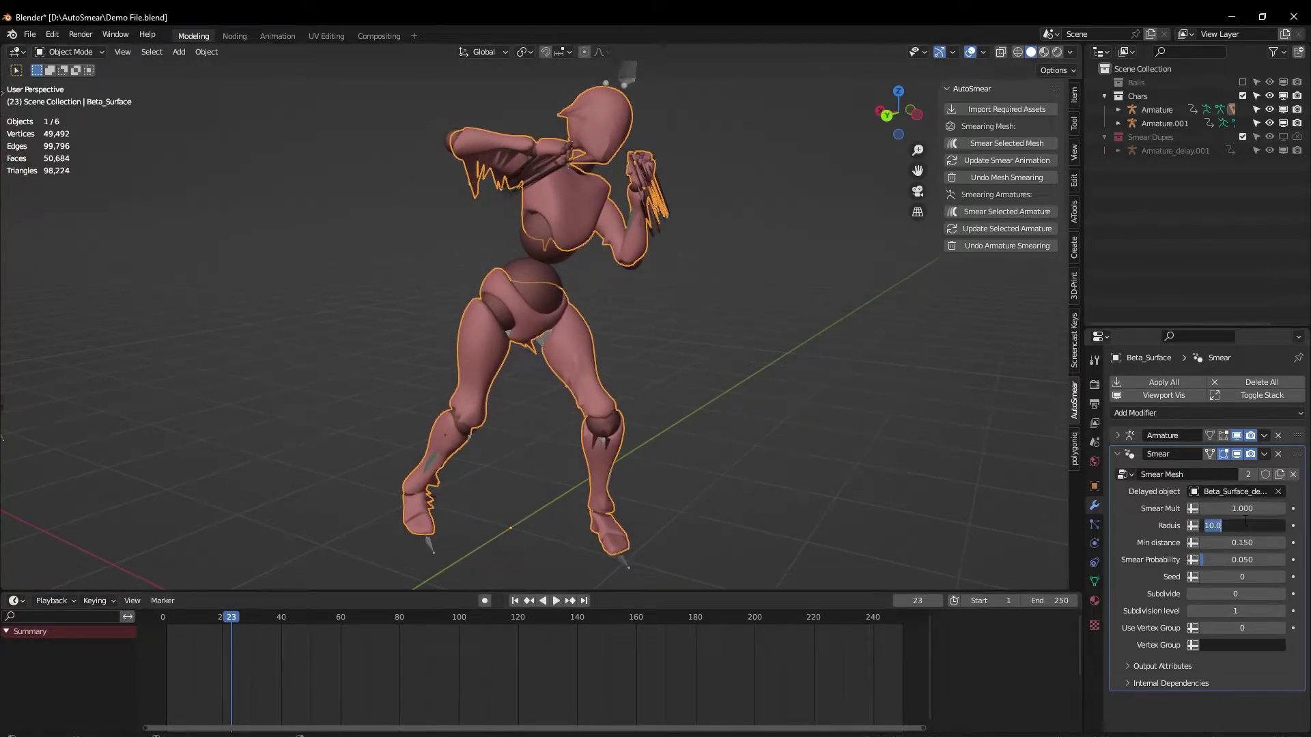
text(3)
key(Return)
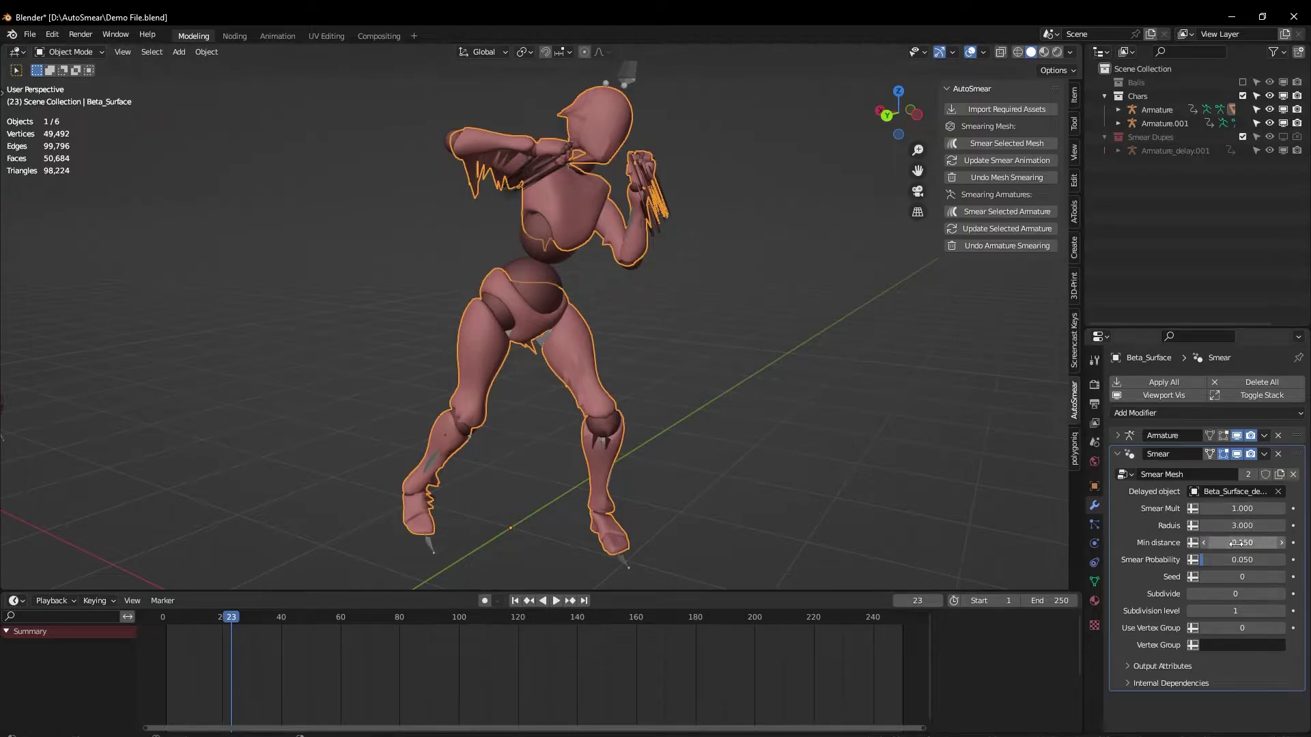
mouse_move(1268, 546)
mouse_down()
mouse_move(1290, 542)
mouse_move(1232, 543)
mouse_move(1274, 544)
mouse_up()
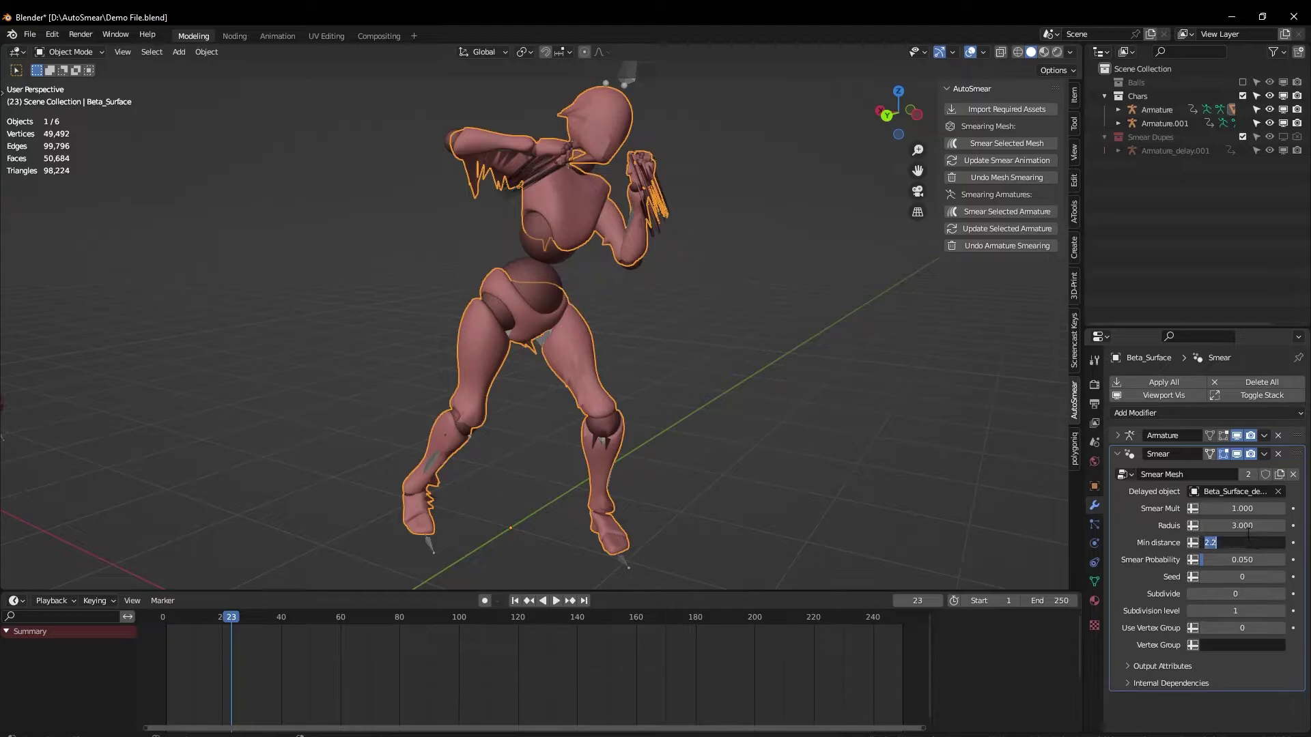
text(4)
key(Return)
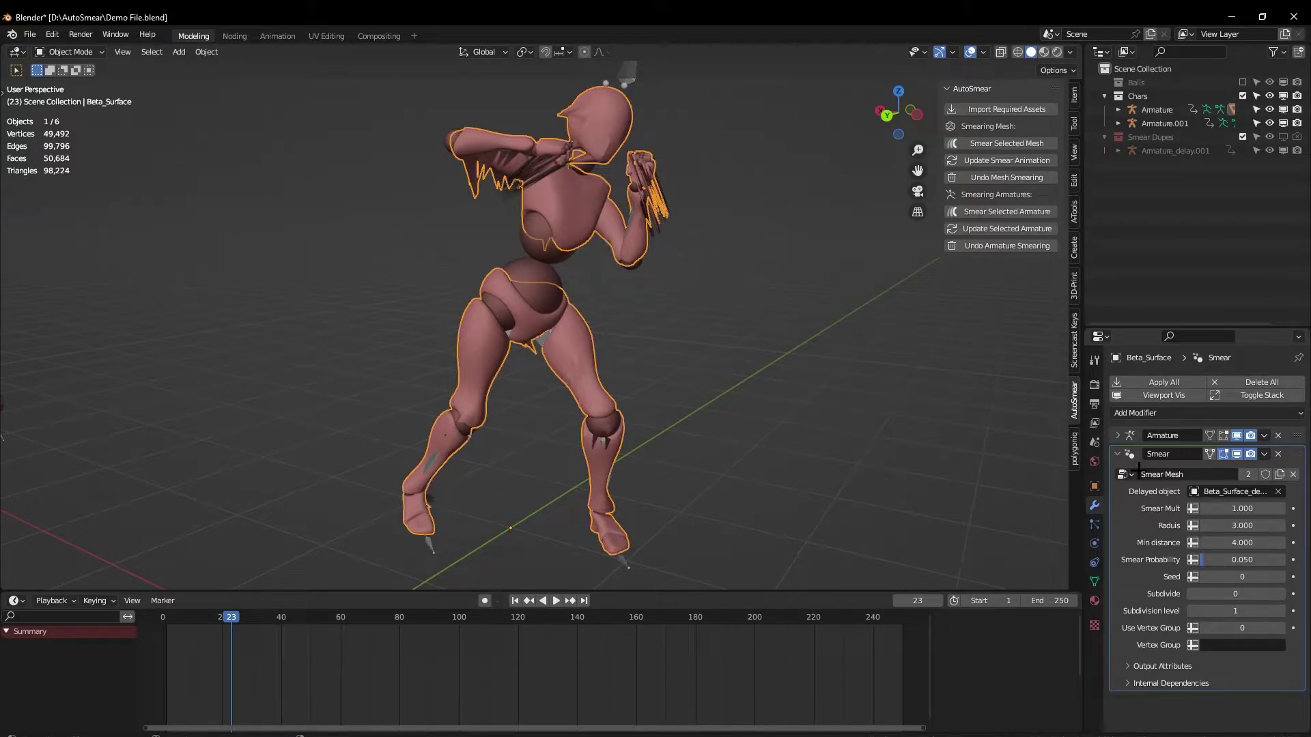
click(1234, 559)
text(.025)
key(Return)
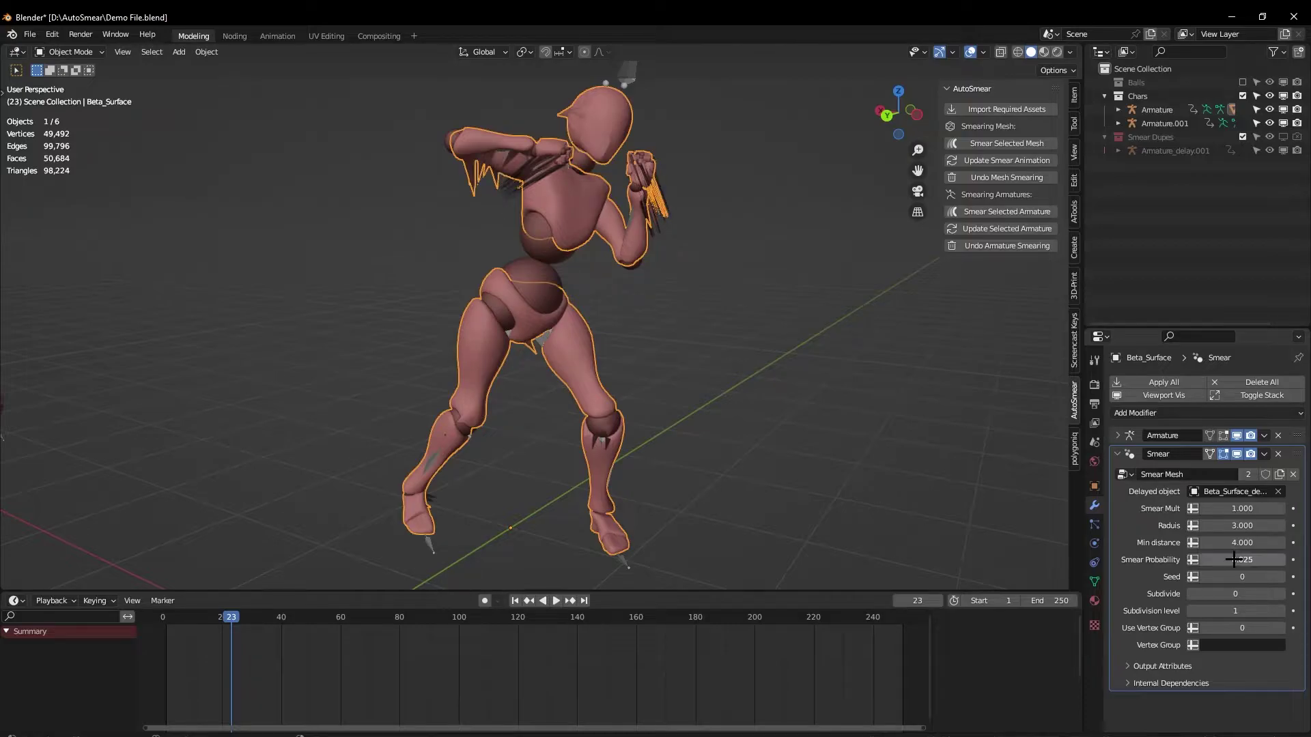
Step: Examine the punching character's smear trails in wireframe view with a temporary annotation around the hand, and restore solid shading
middle_drag(710, 236, 655, 241)
key(shift+z)
mouse_move(629, 198)
middle_down()
mouse_move(593, 203)
mouse_move(584, 260)
mouse_move(632, 221)
middle_up()
scroll(591, 221, up, 3)
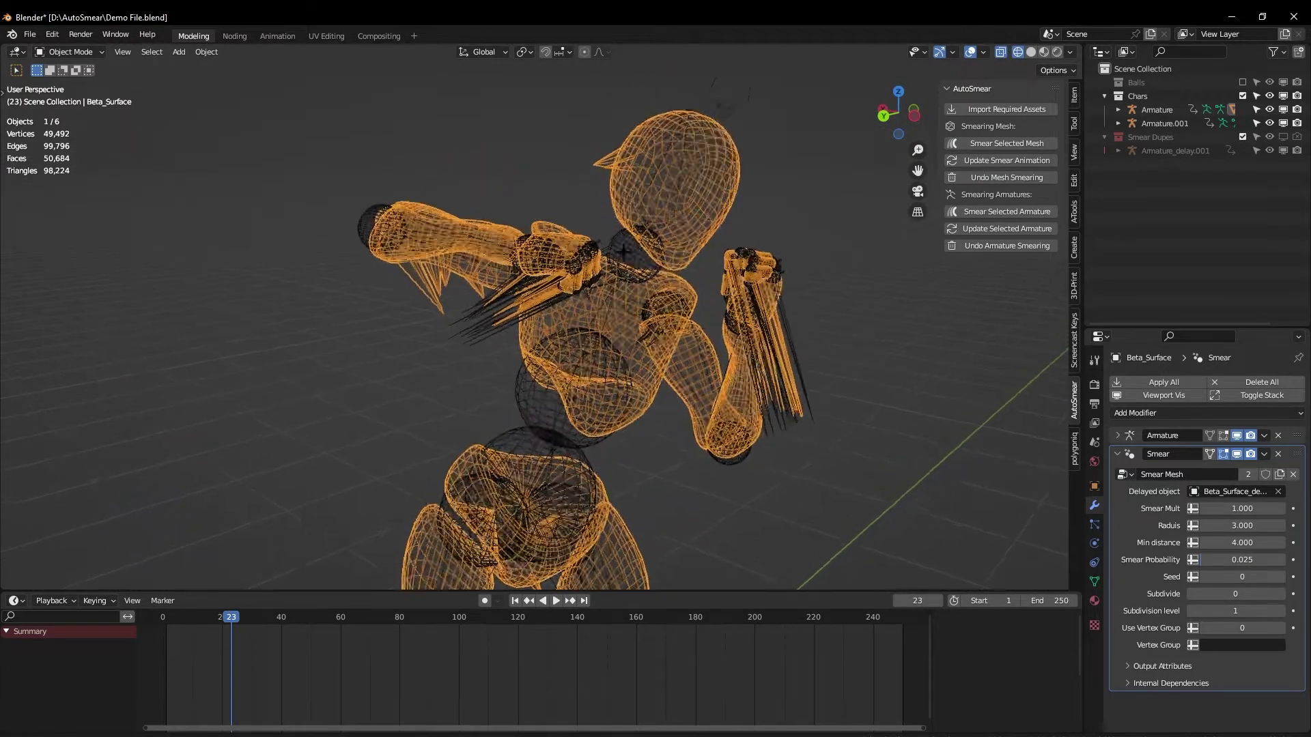
scroll(631, 221, up, 4)
key(d)
drag(609, 198, 651, 184)
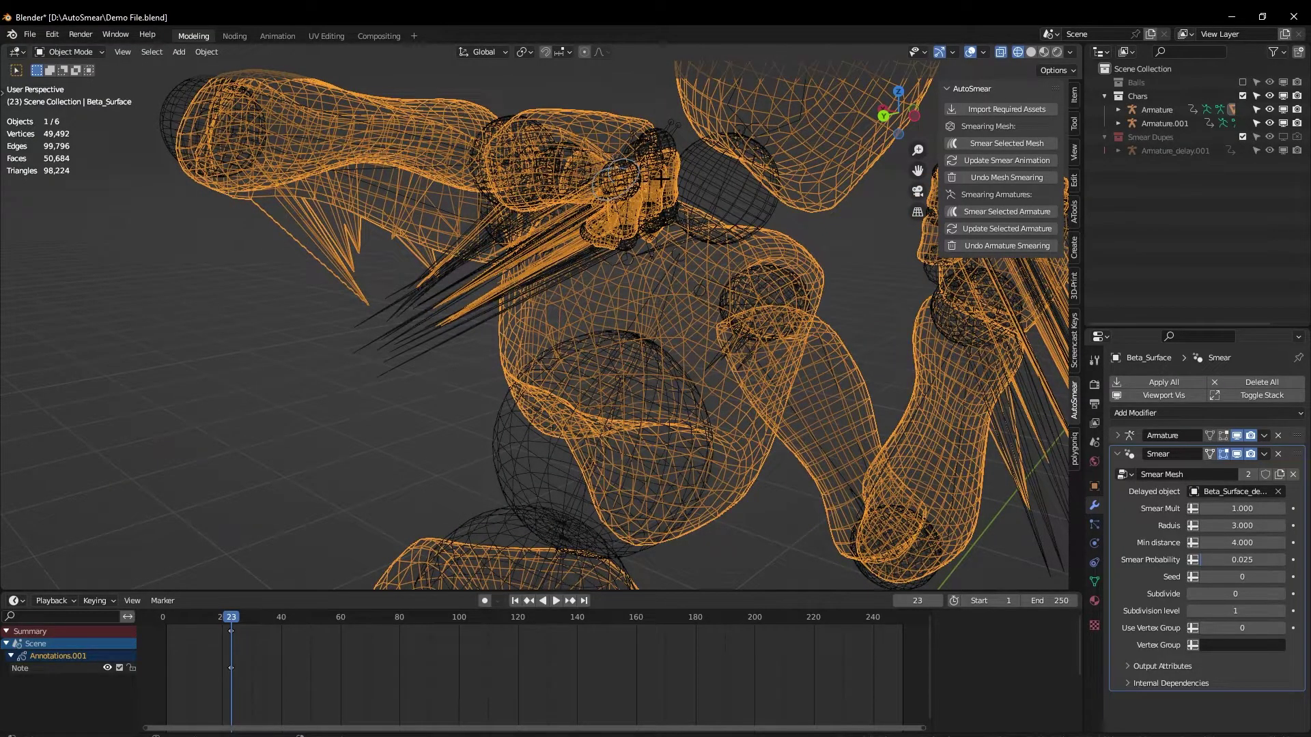
key(ctrl+z)
mouse_move(661, 179)
middle_down()
mouse_move(727, 231)
mouse_move(657, 235)
mouse_move(670, 217)
middle_up()
key(shift+z)
scroll(667, 213, down, 8)
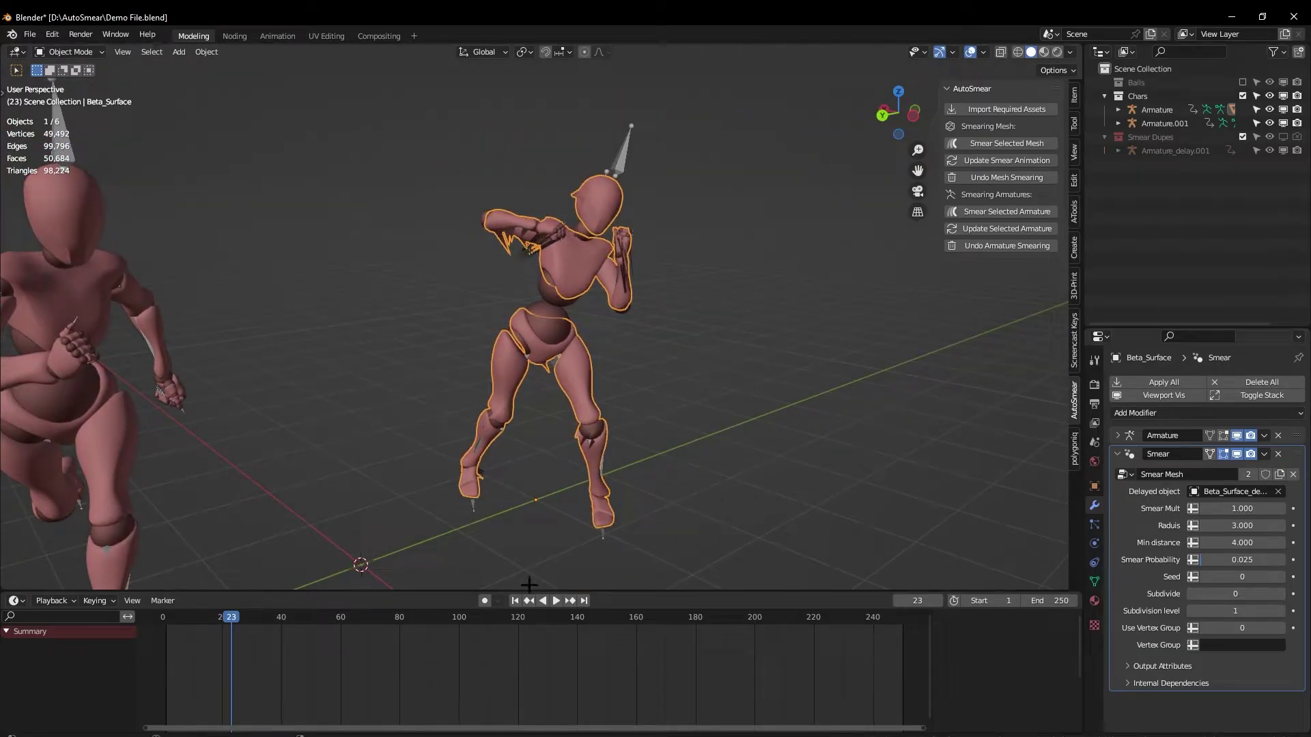
Step: Replay the punch with the adjusted smear settings and view both characters from another angle
key(space)
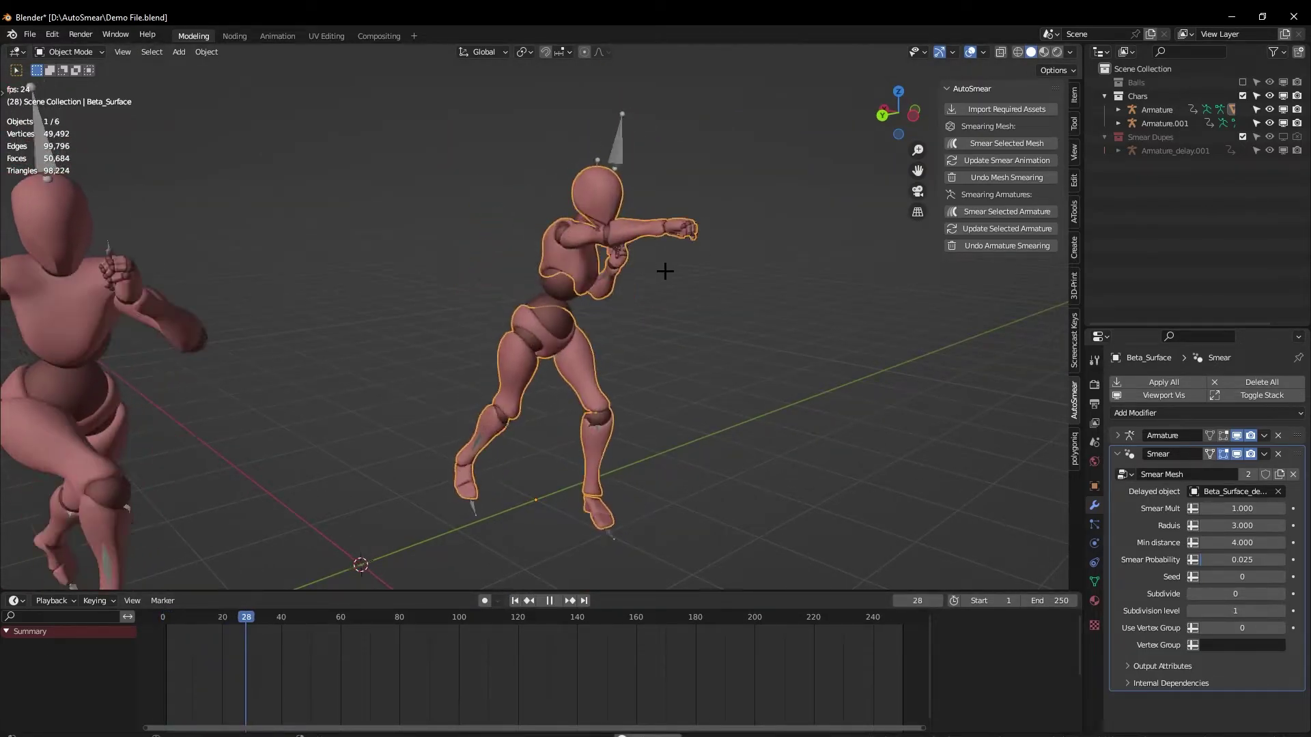
key(space)
drag(311, 617, 209, 612)
key(space)
middle_drag(597, 280, 790, 306)
key(space)
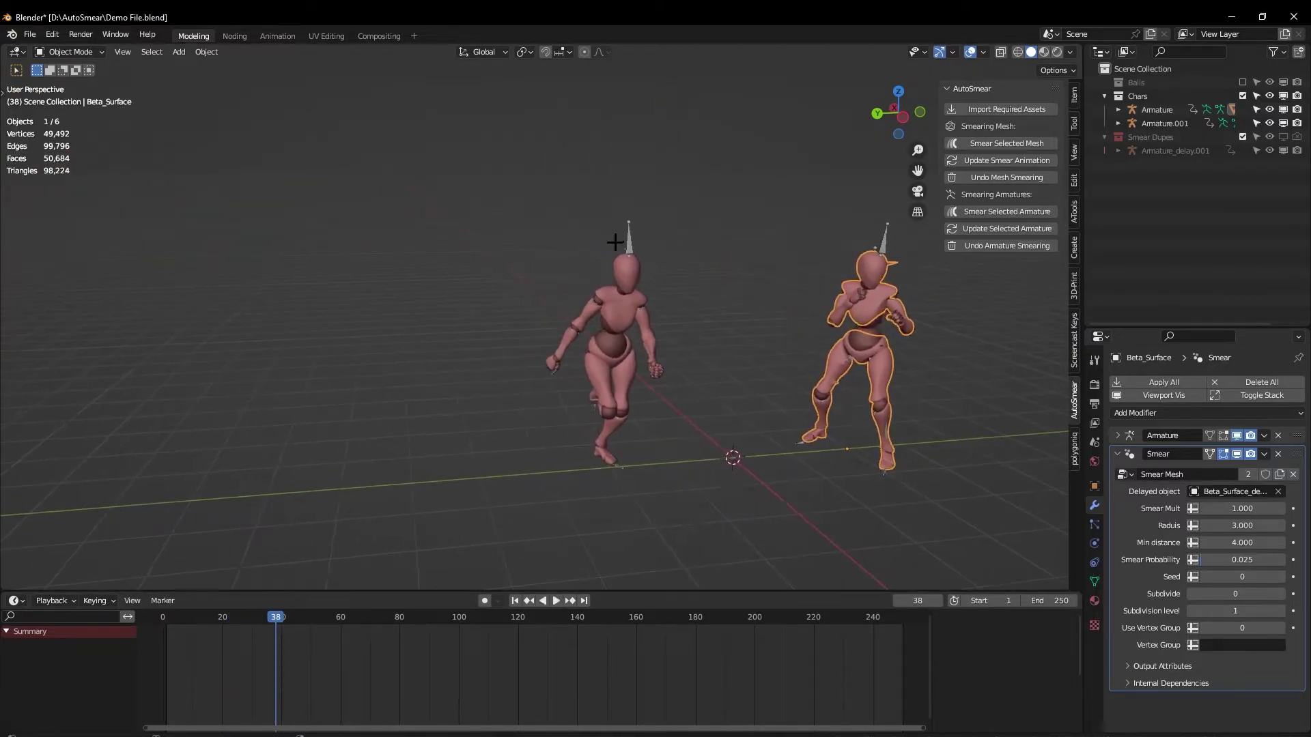
Step: Select the running character's Armature.001 and apply AutoSmear armature smearing to it
click(614, 234)
mouse_move(615, 234)
middle_down()
mouse_move(574, 211)
mouse_move(769, 234)
mouse_move(746, 219)
middle_up()
click(987, 214)
Step: Preview the running character's smear during playback and examine its trails at frame 16 with Beta_Surface.001 selected and overlays hidden
key(space)
middle_drag(668, 266, 697, 275)
click(515, 601)
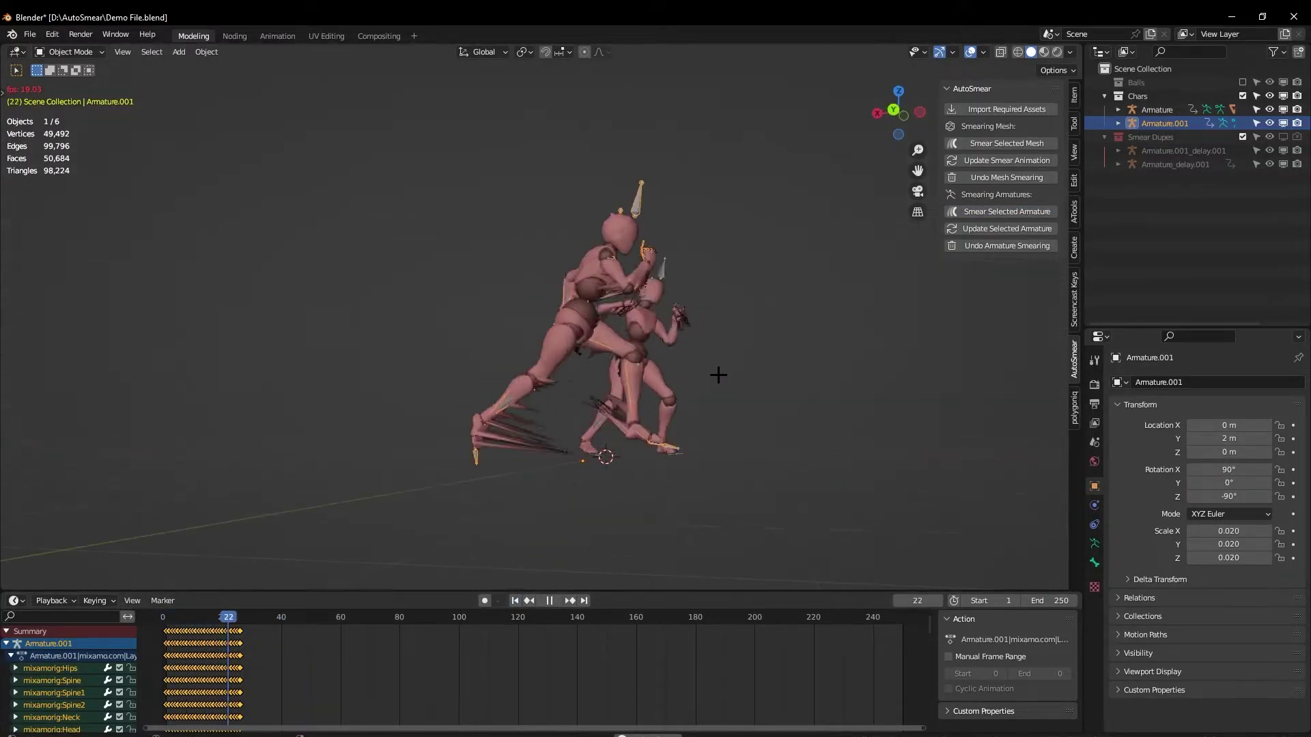
key(alt+shift+z)
mouse_move(612, 375)
middle_down()
mouse_move(552, 379)
mouse_move(624, 374)
middle_up()
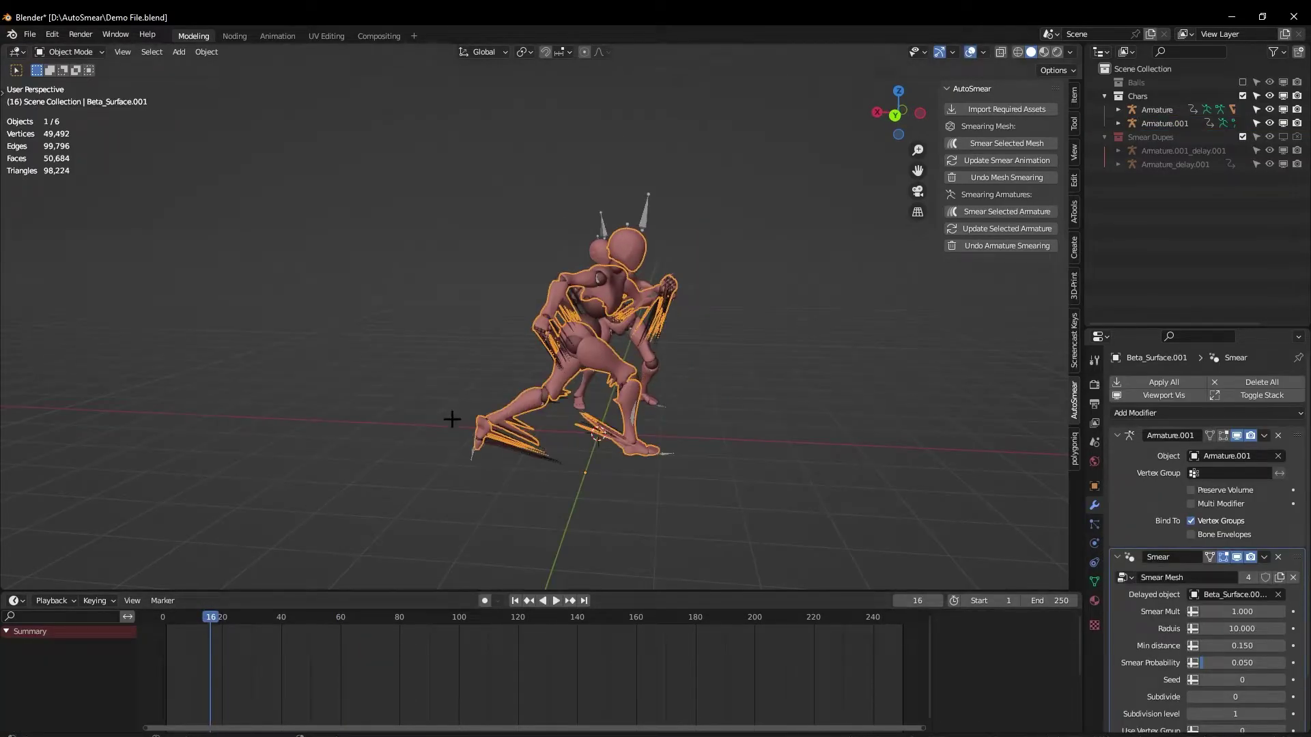
mouse_move(452, 419)
middle_down()
mouse_move(605, 409)
mouse_move(696, 357)
mouse_move(693, 334)
mouse_move(723, 407)
middle_up()
key(z)
click(723, 366)
scroll(1167, 441, down, 2)
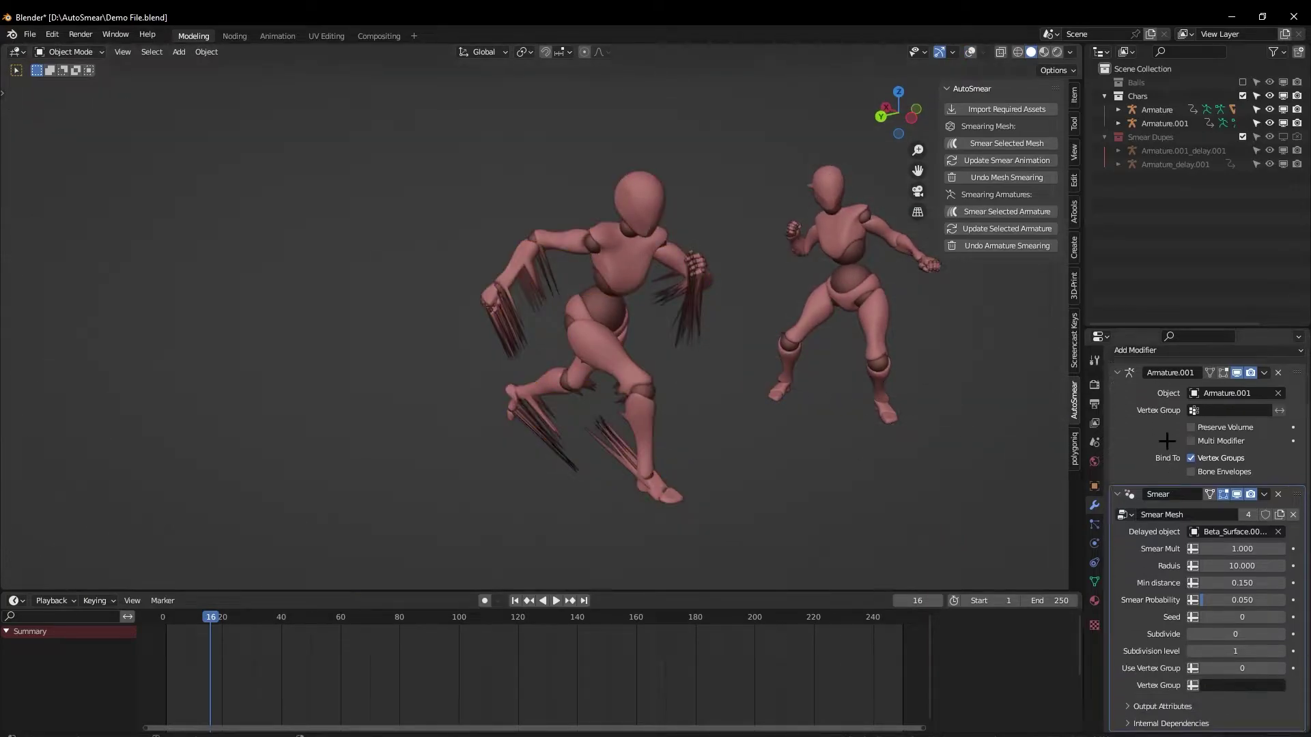
Step: Set the running character's smear Radius to 3, Min distance to 4 and Smear Probability to 0.025
click(1118, 372)
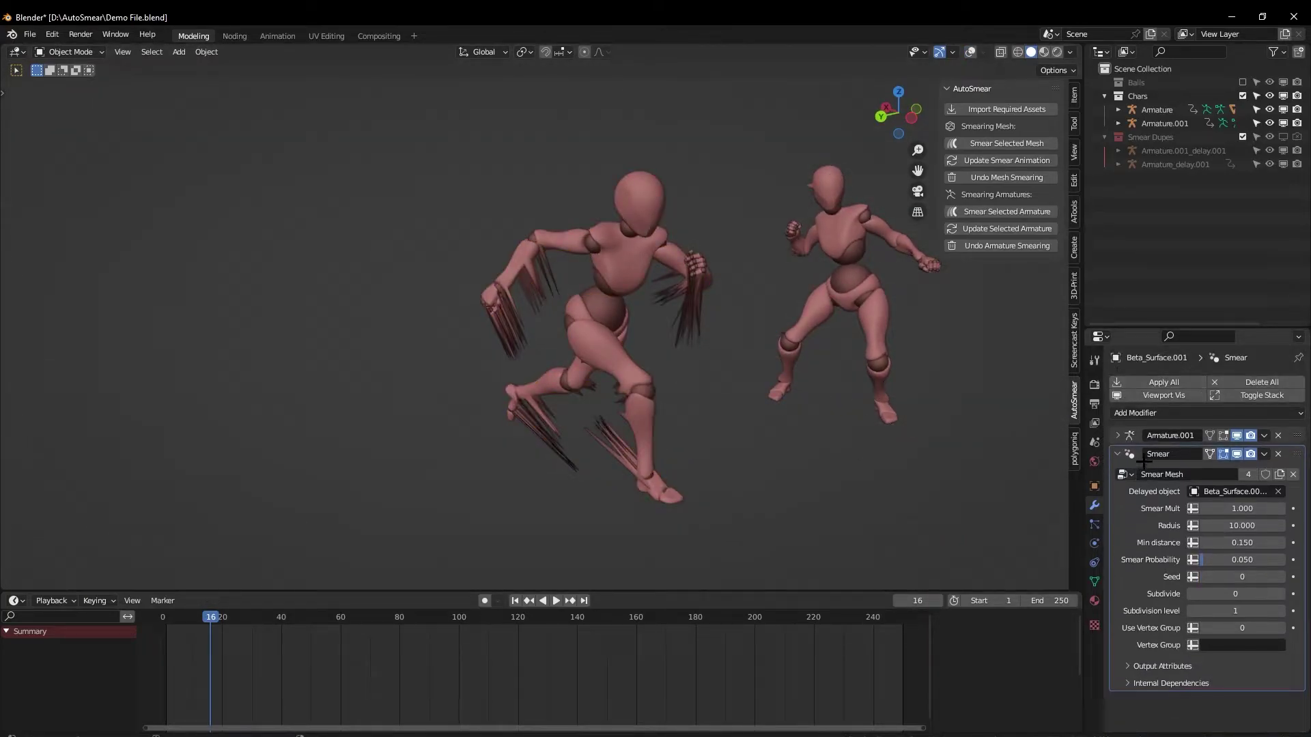
click(1239, 526)
key(Return)
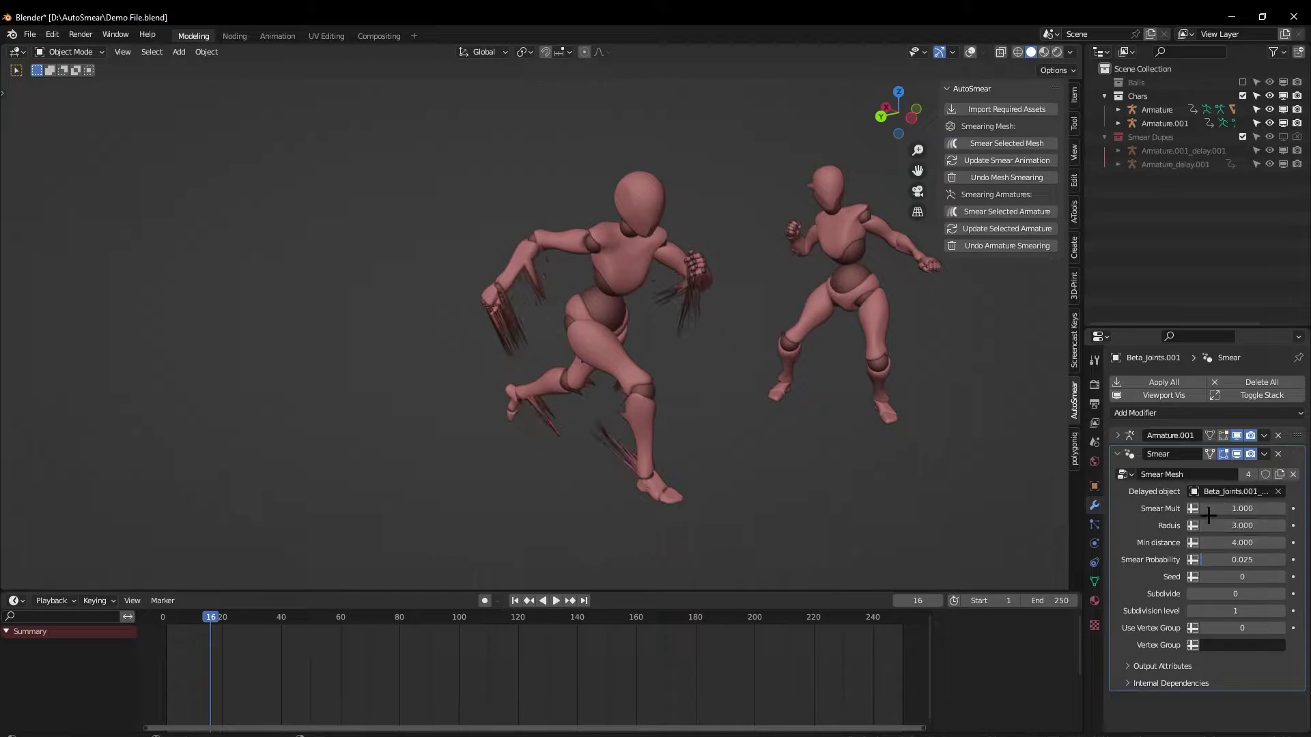
Step: Play the animation from the first frame, stop at frame 79 and examine the smears on both characters from several angles
key(shift+Left)
key(space)
middle_drag(660, 327, 446, 533)
key(space)
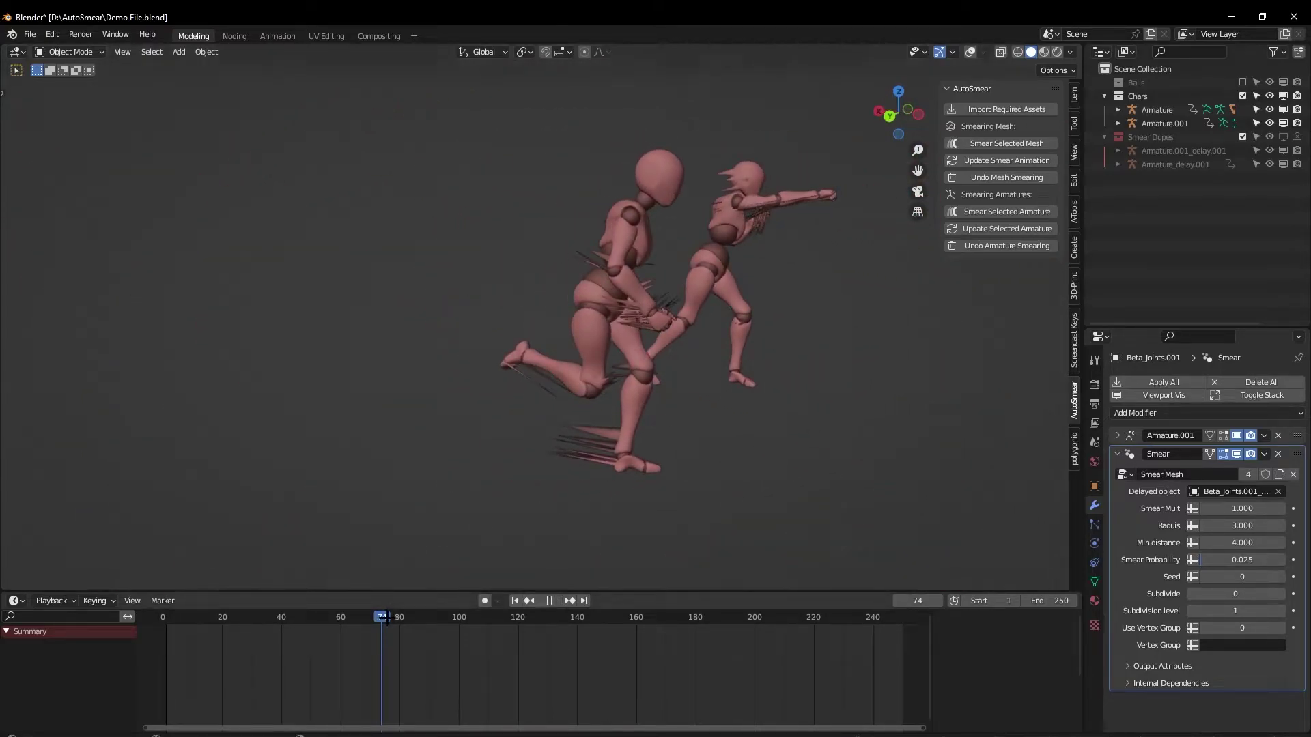
key(space)
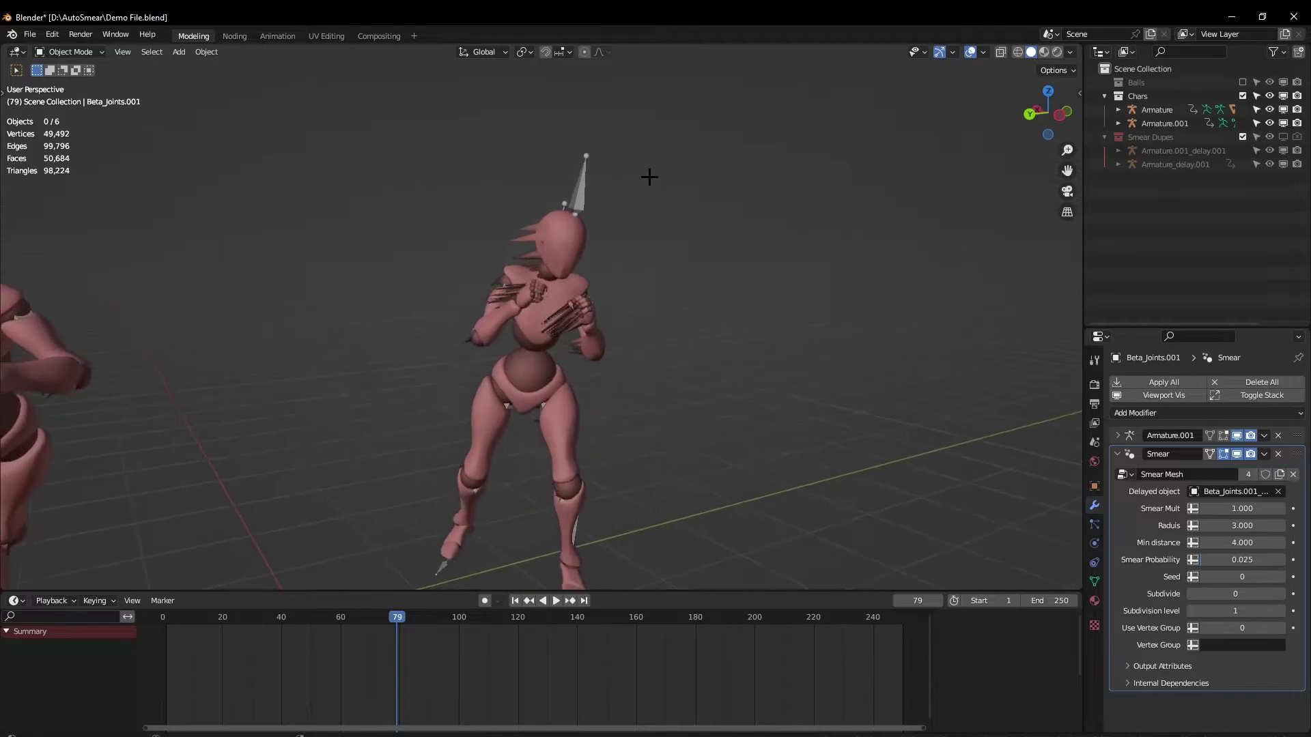
scroll(649, 177, up, 3)
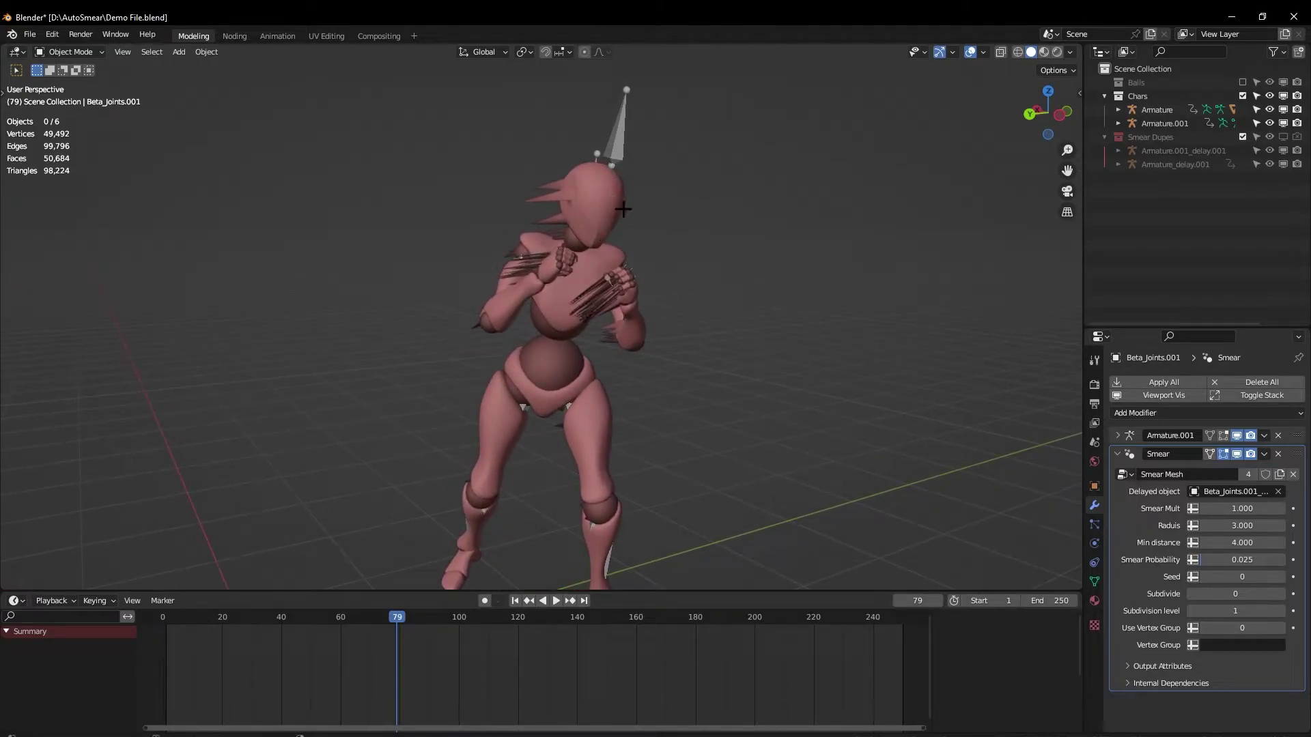
middle_drag(624, 210, 945, 398)
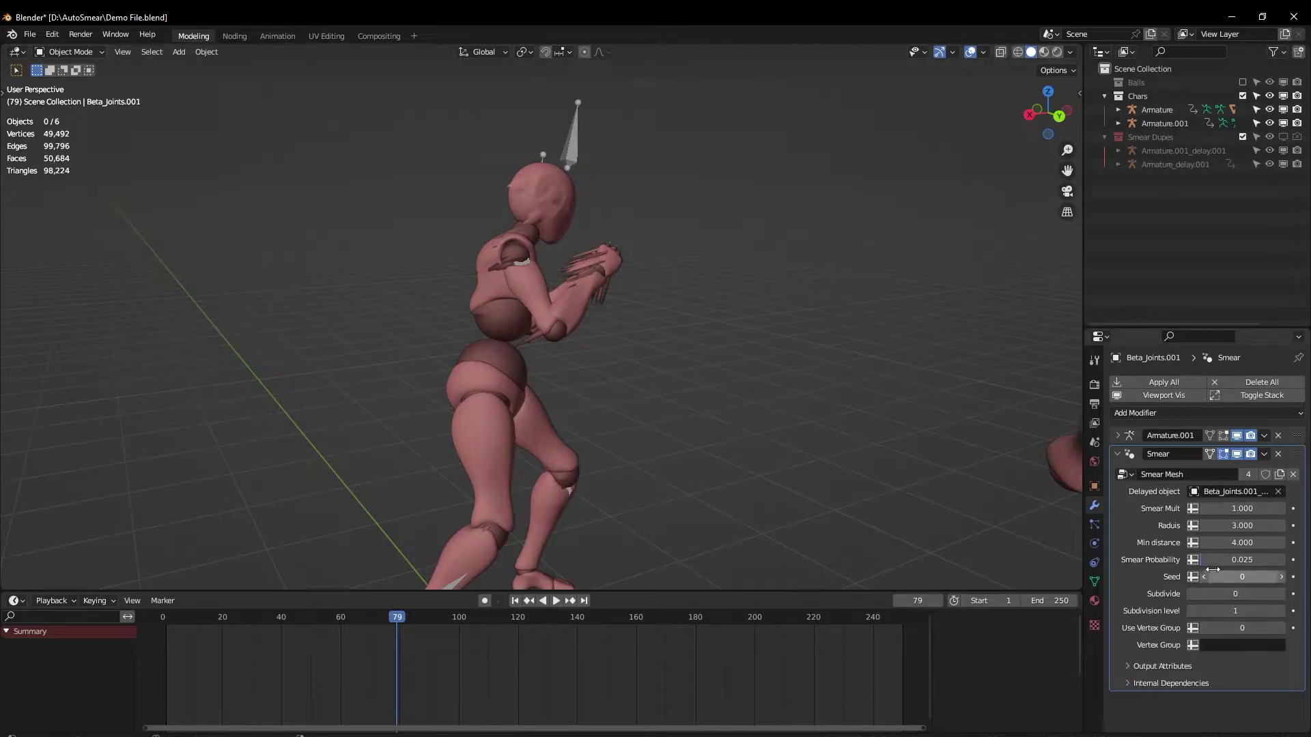
middle_drag(737, 268, 636, 230)
Step: Select the punching character's Beta_Surface mesh and switch it to Edit Mode
click(596, 180)
middle_drag(599, 271, 519, 178)
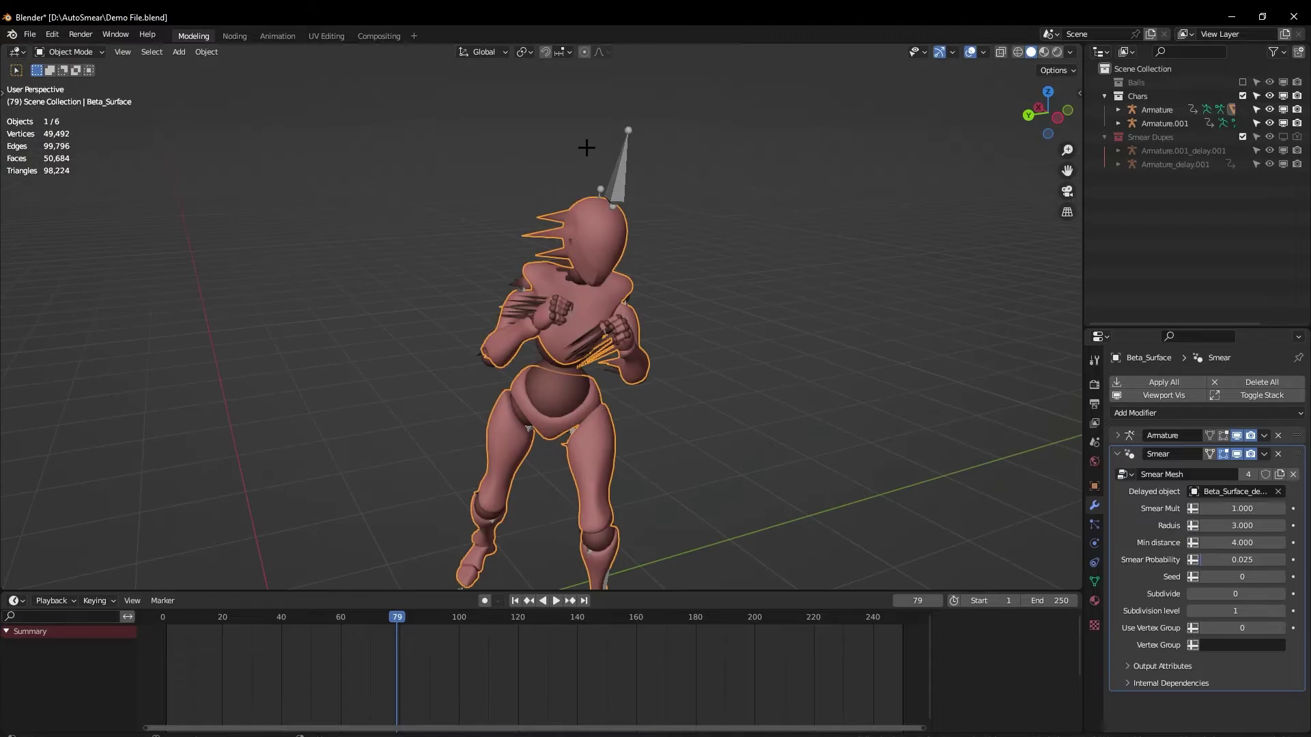
middle_drag(628, 196, 581, 212)
key(ctrl+Tab)
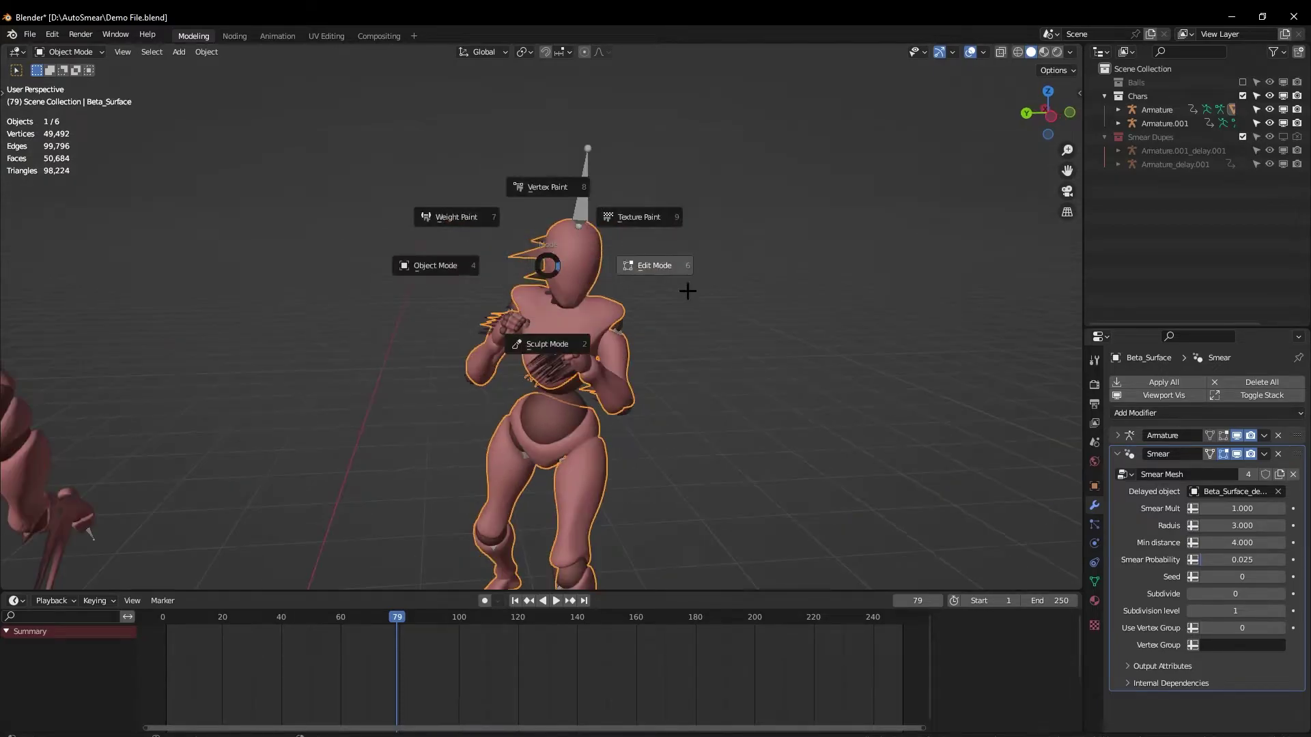
click(688, 289)
Step: Select all linked geometry of the head, and invert the selection to cover the rest of the body mesh
middle_drag(610, 271, 638, 260)
click(693, 170)
shift+middle_drag(694, 170, 742, 310)
scroll(704, 274, up, 5)
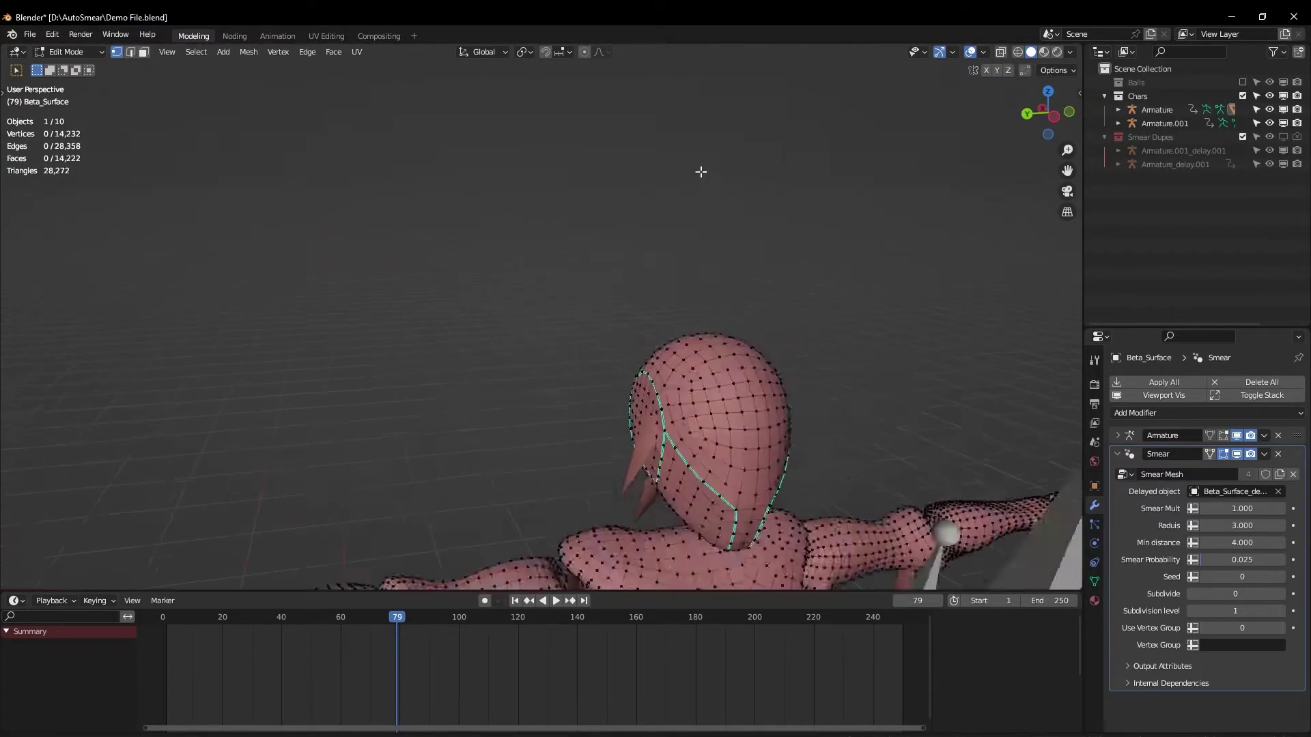
middle_drag(699, 170, 608, 357)
key(l)
scroll(683, 372, down, 4)
scroll(611, 326, down, 3)
middle_drag(690, 375, 600, 364)
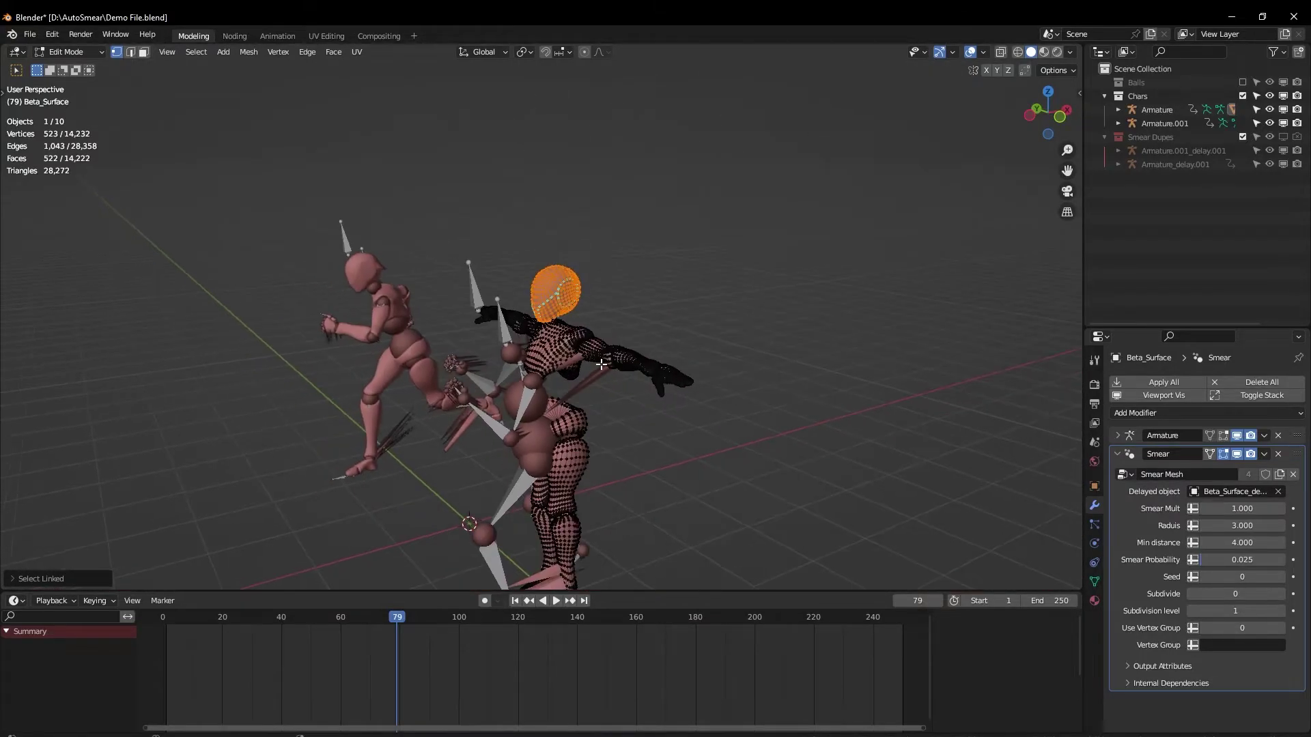
middle_drag(628, 314, 719, 309)
key(ctrl+i)
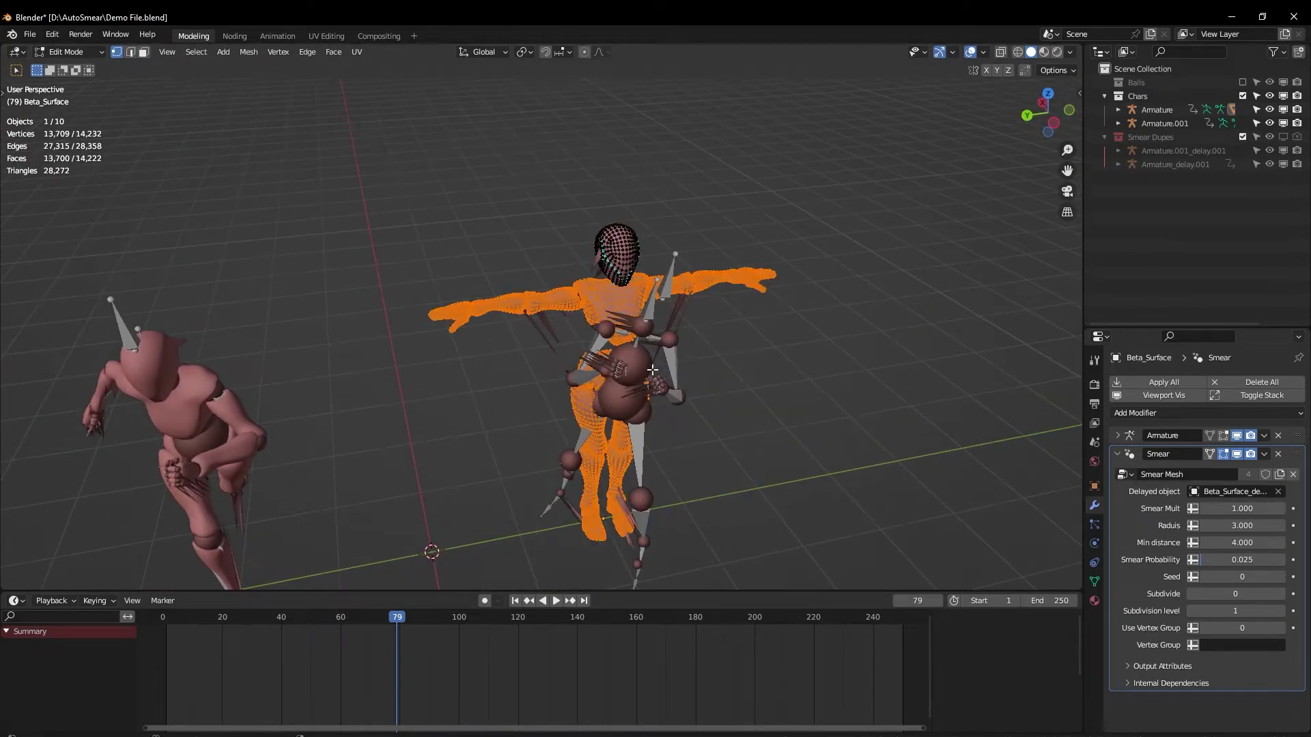
Step: Assign the selected body vertices to a new vertex group and return to Object Mode
middle_drag(652, 369, 612, 248)
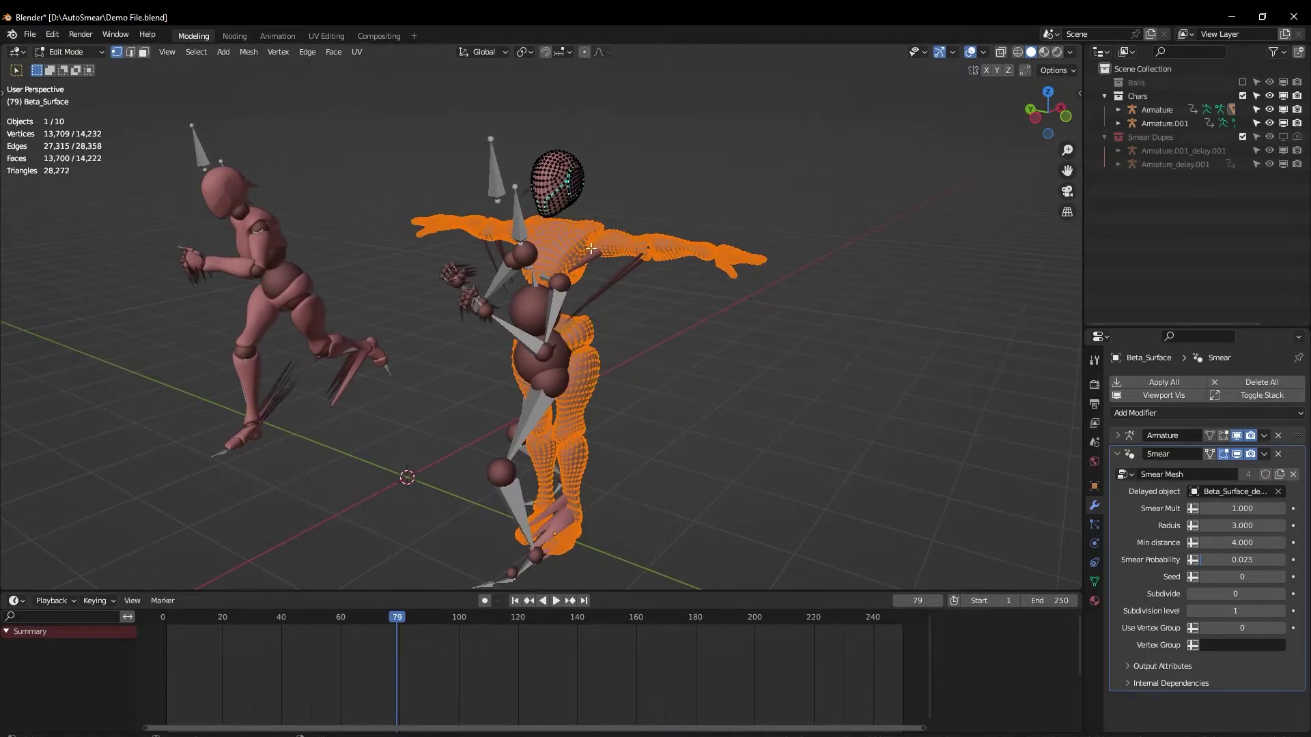
key(ctrl+g)
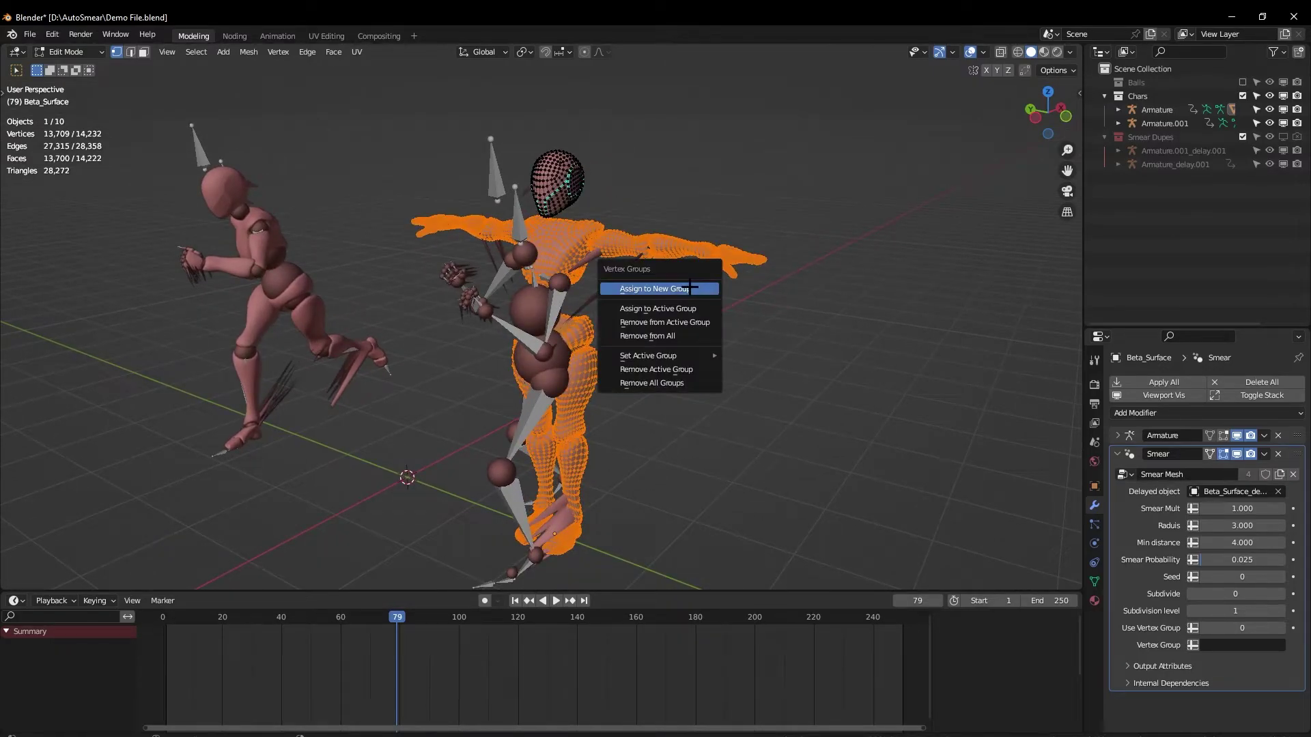
click(688, 289)
key(Tab)
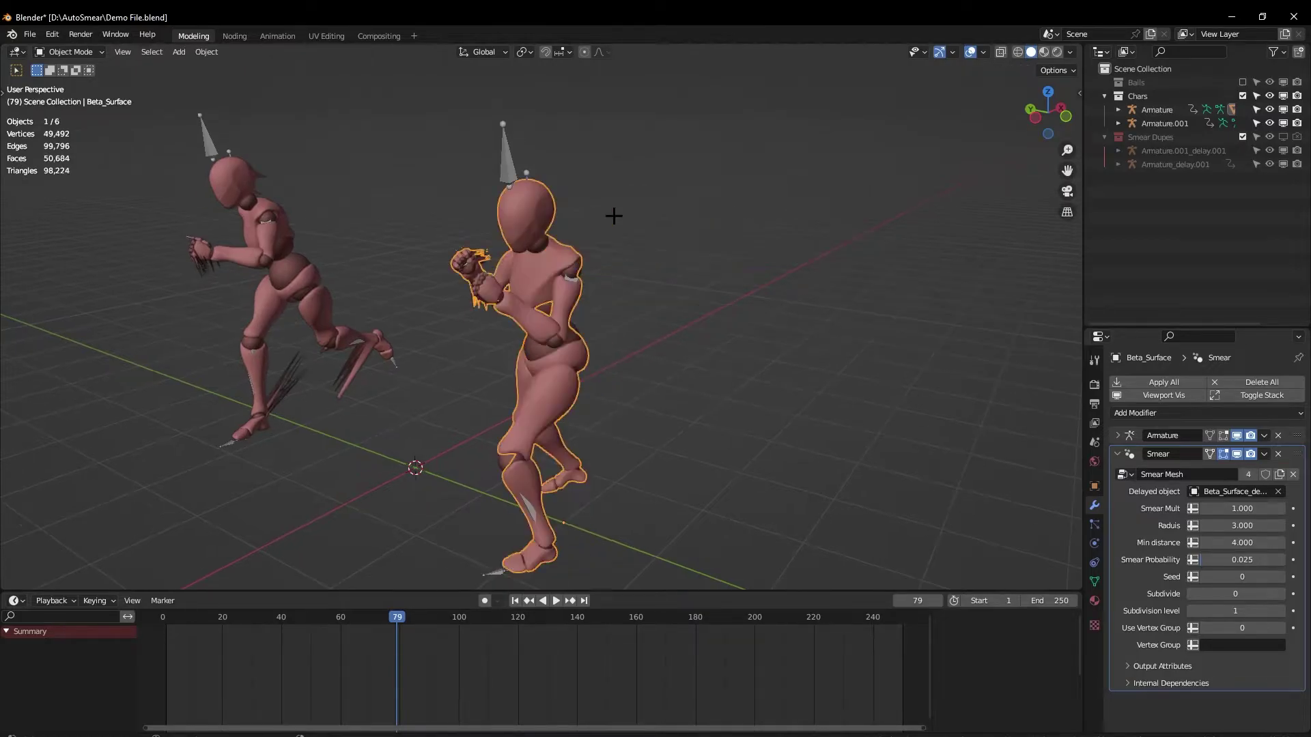
Step: Set the Vertex Group of Beta_Surface's Smear modifier to Group.002
middle_drag(574, 326, 543, 314)
middle_drag(605, 222, 641, 251)
click(1242, 645)
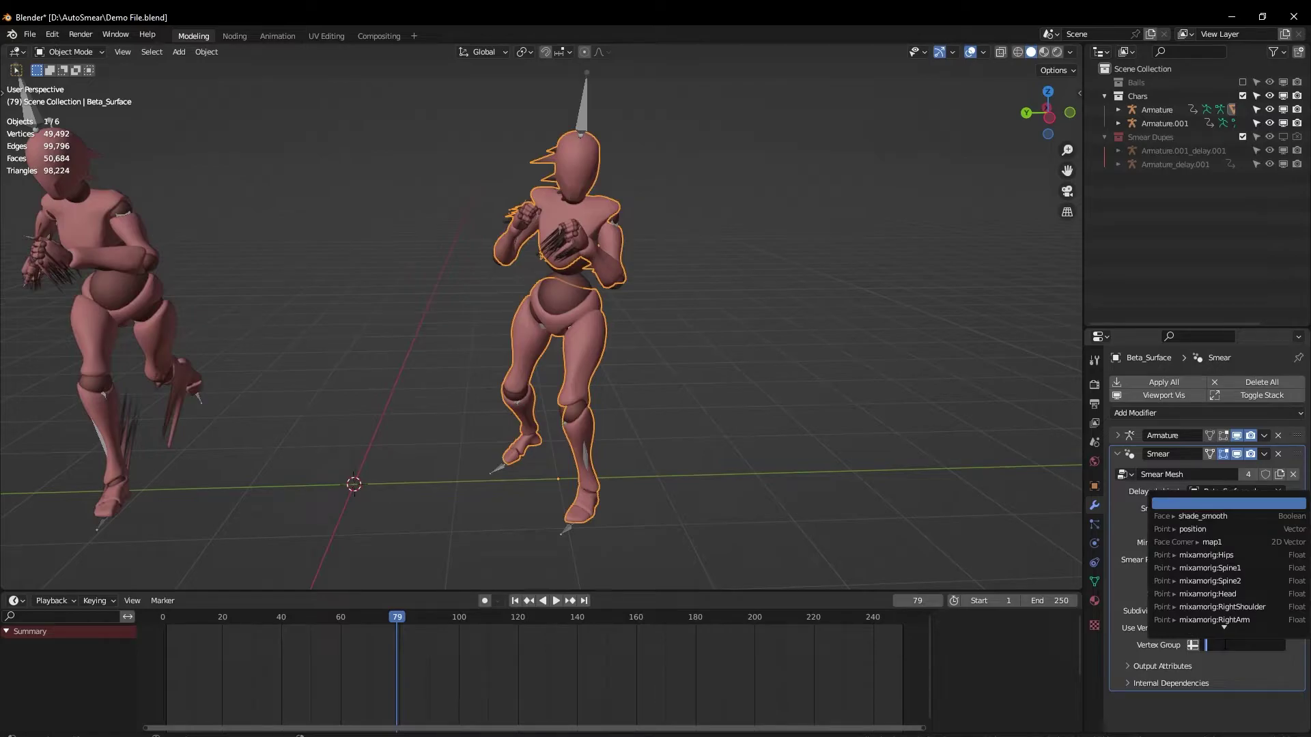
text(group)
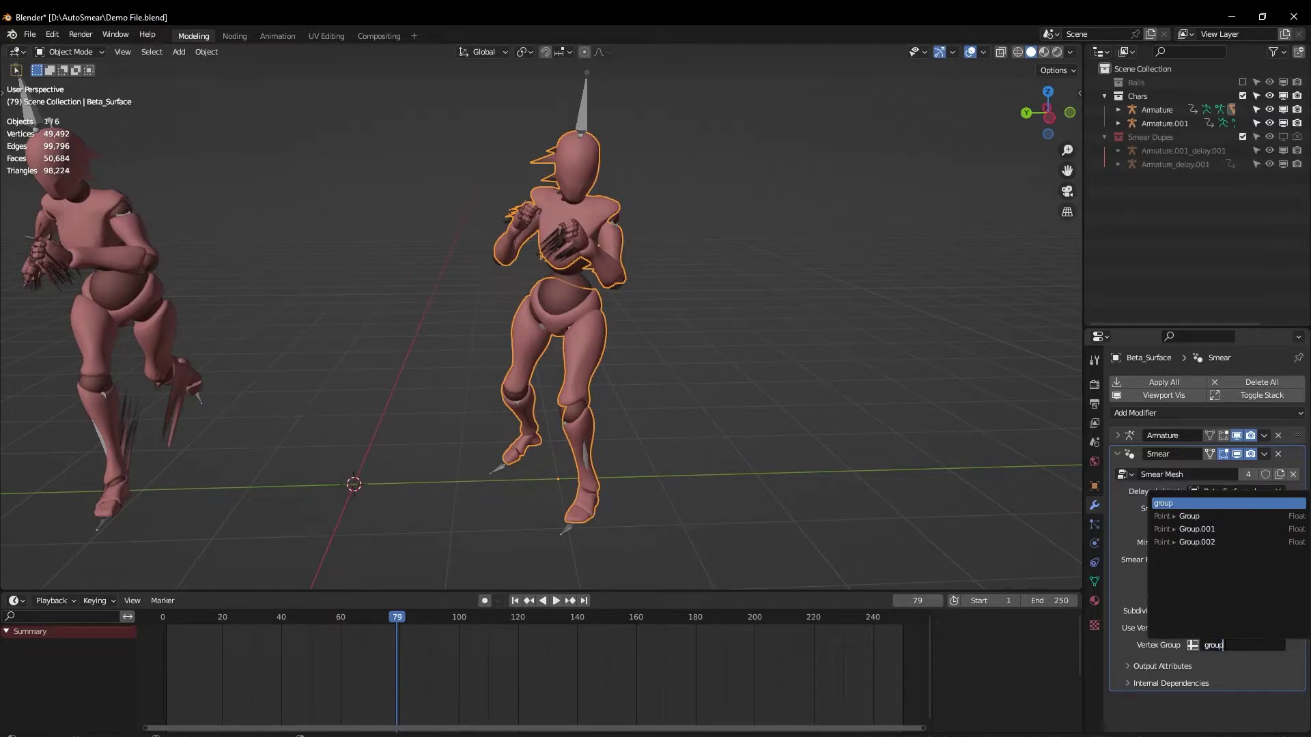
key(Down)
key(Down)
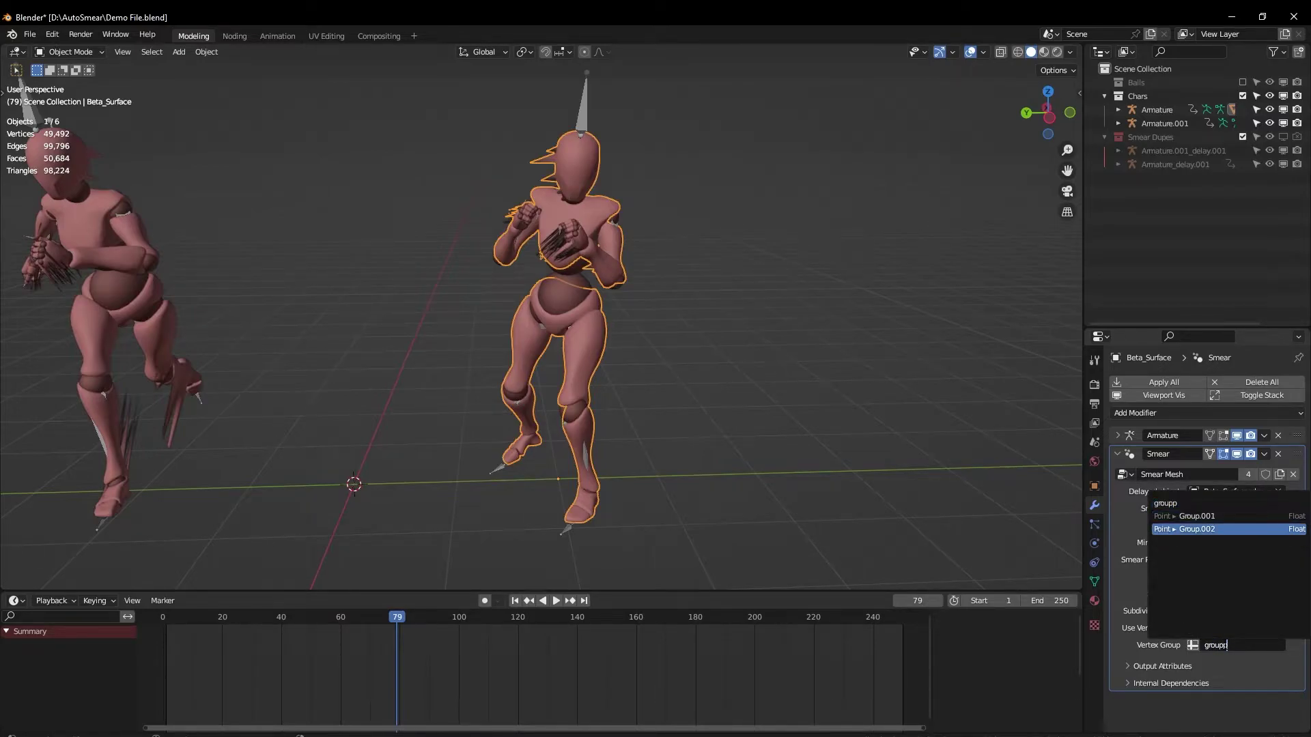
key(Return)
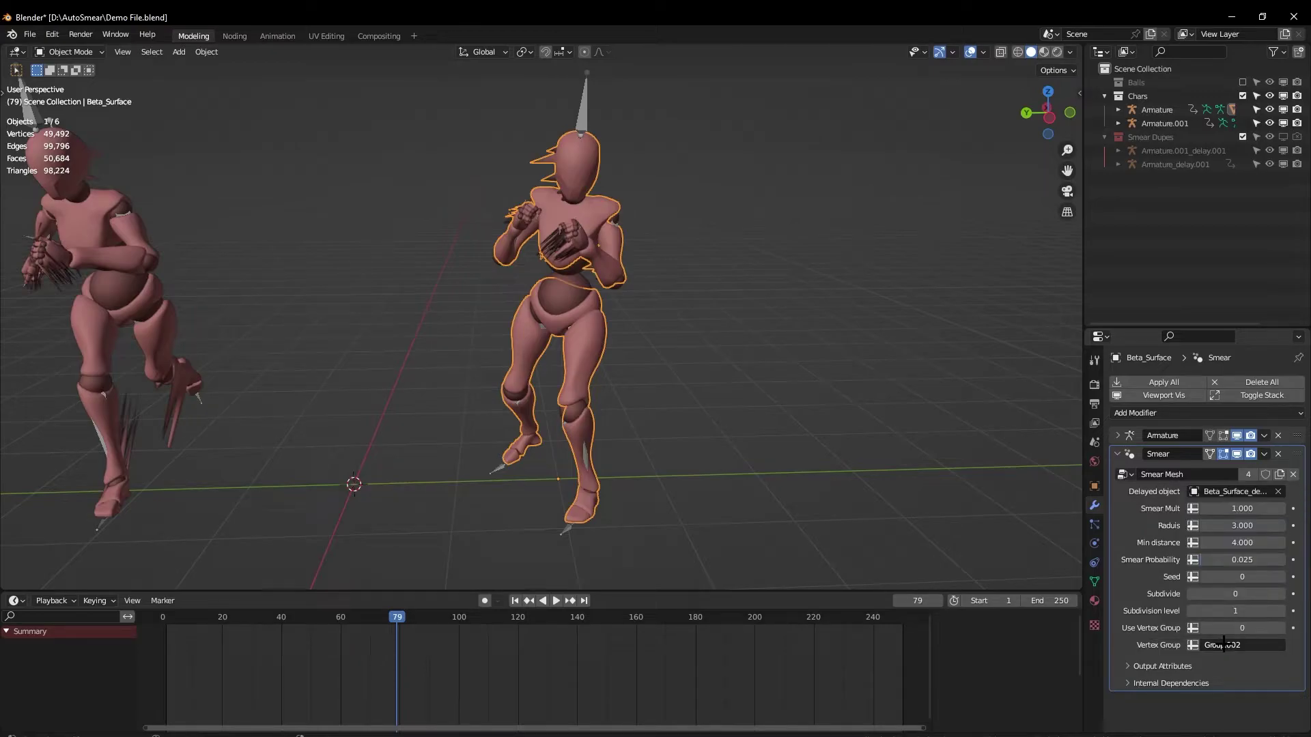
Step: Set Use Vertex Group to 1 in Beta_Surface's Smear modifier
middle_drag(1026, 218, 746, 285)
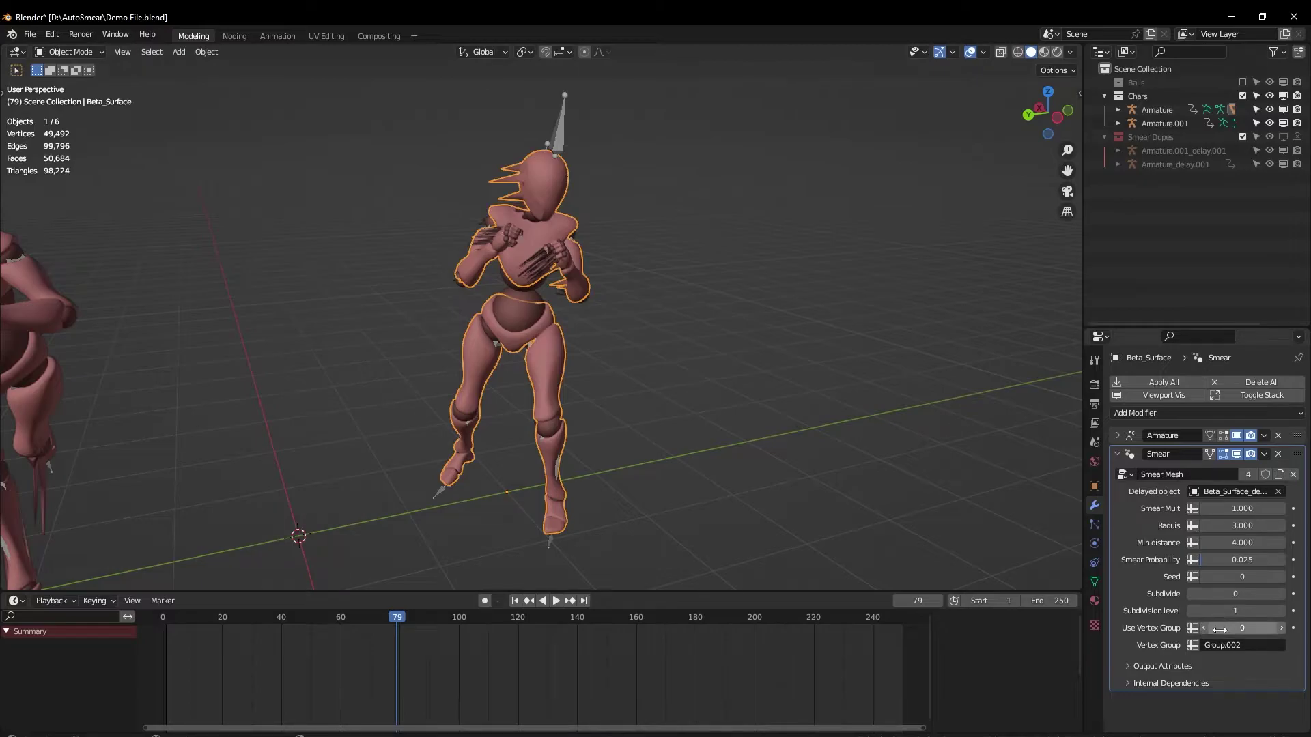
click(1281, 628)
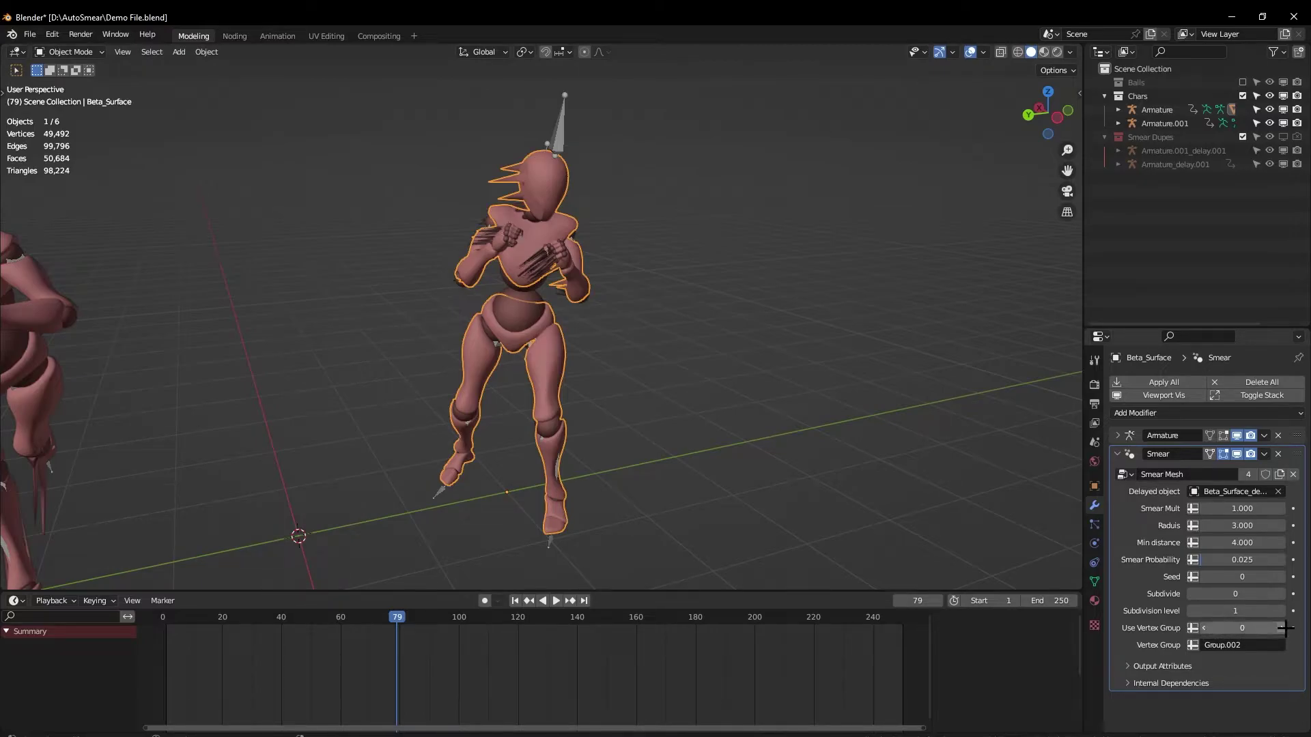
click(1203, 628)
click(1278, 628)
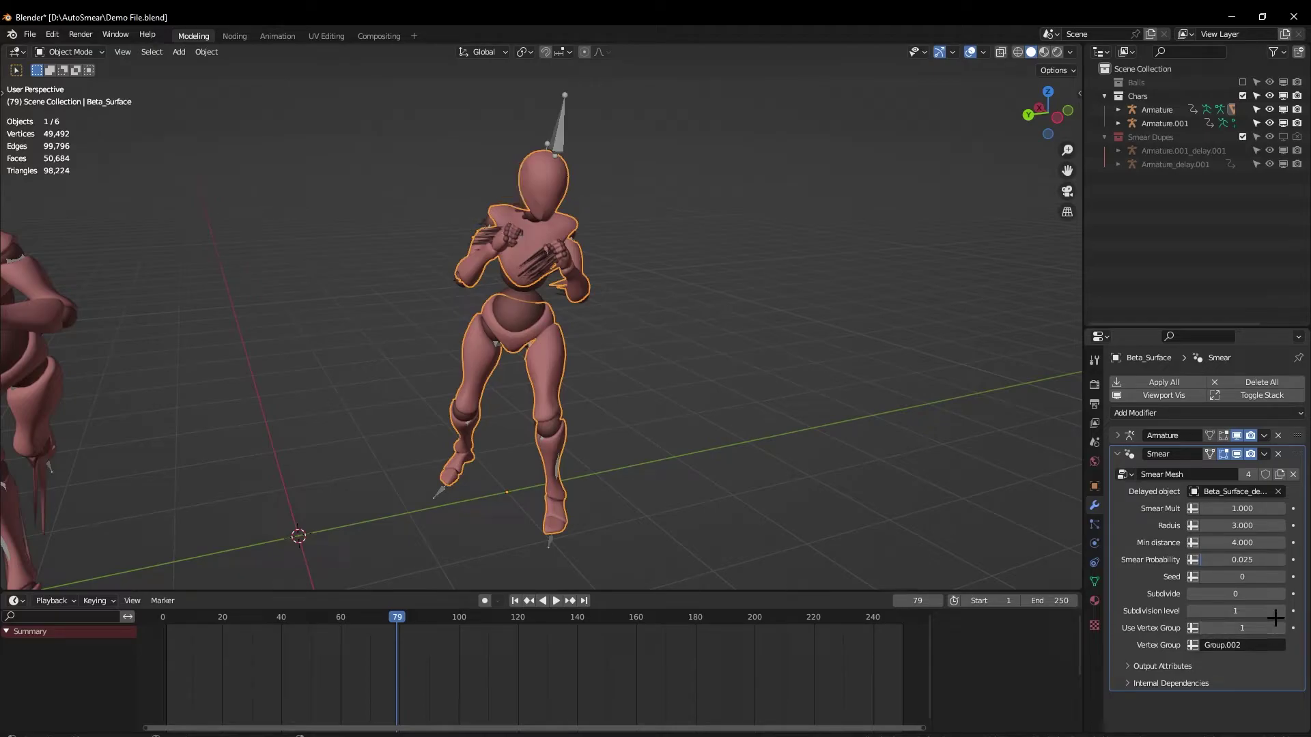
Step: Replay the animation from the first frame with nothing selected and examine the punching character's head and hands for smearing
click(517, 601)
click(685, 211)
key(space)
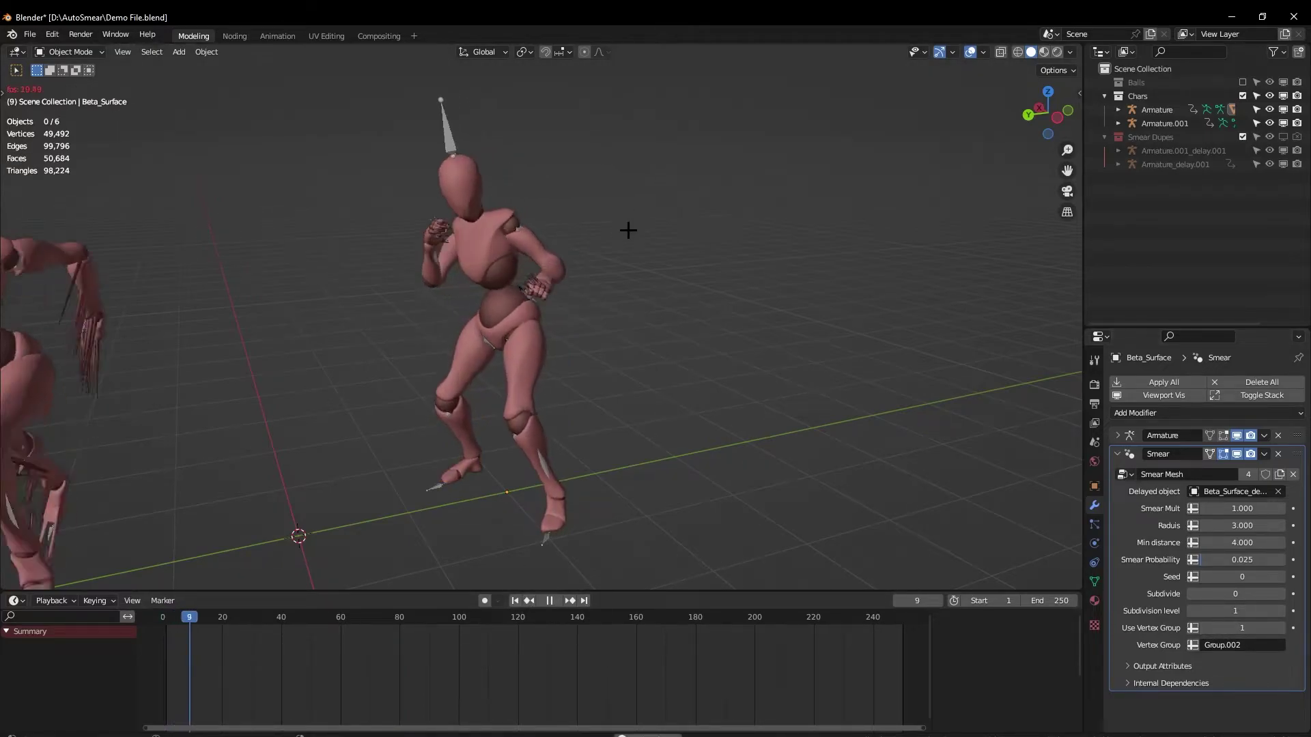
key(space)
middle_drag(618, 252, 689, 273)
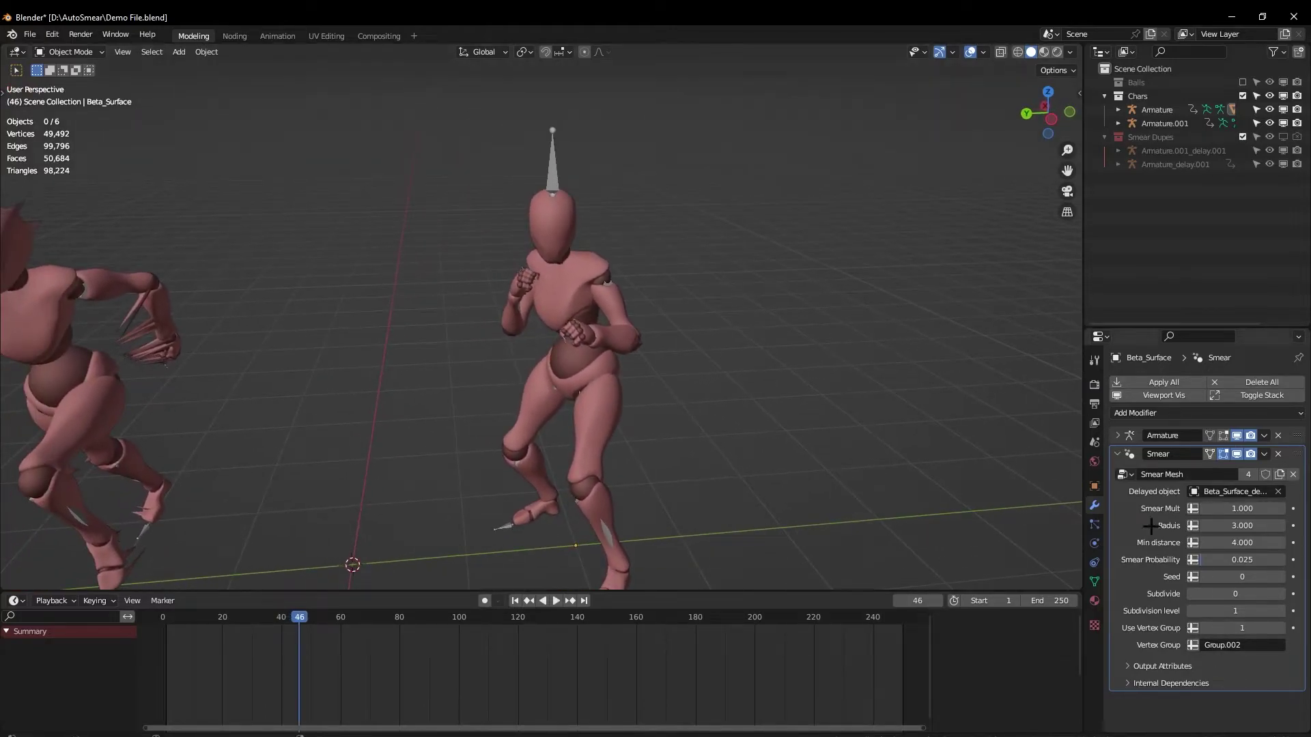
mouse_move(628, 383)
middle_down()
mouse_move(657, 381)
mouse_move(611, 381)
middle_up()
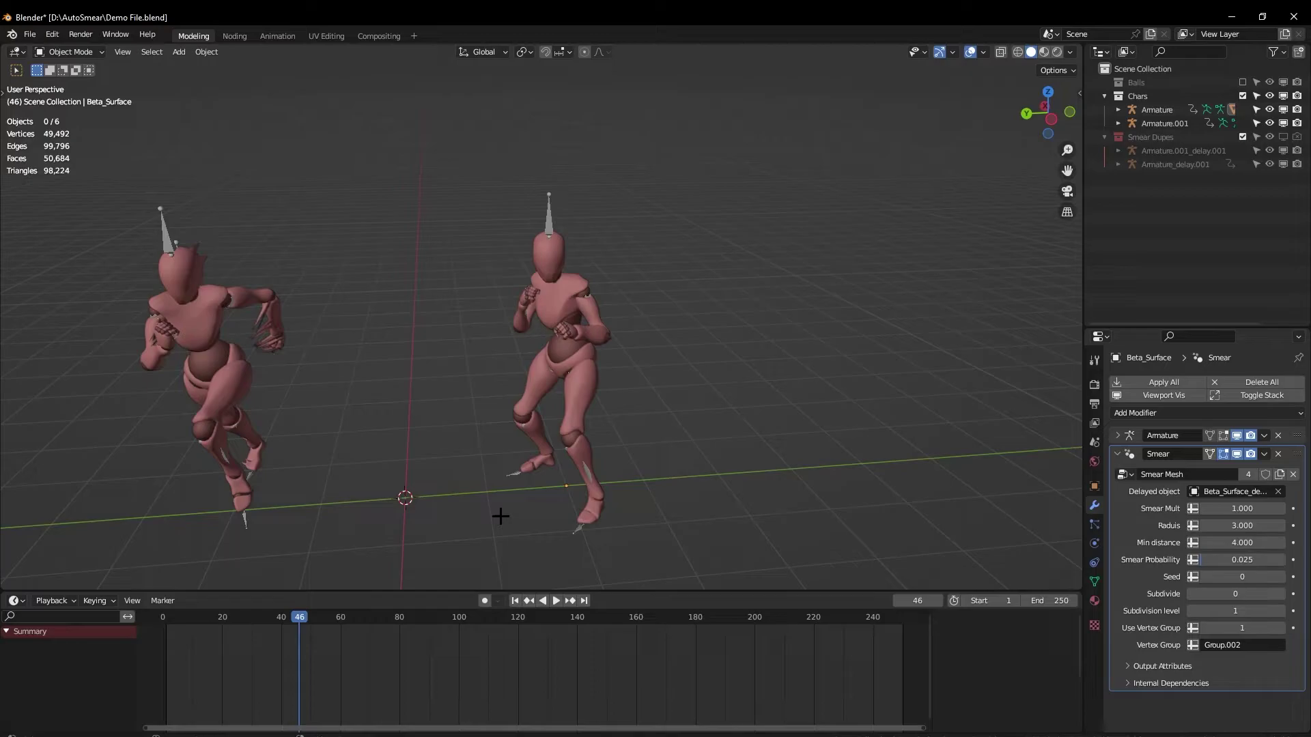
Step: Bring up the AutoSmear controls in the 3D view and view both characters from another angle
key(n)
middle_drag(570, 211, 687, 70)
middle_drag(692, 145, 720, 232)
middle_drag(641, 301, 623, 272)
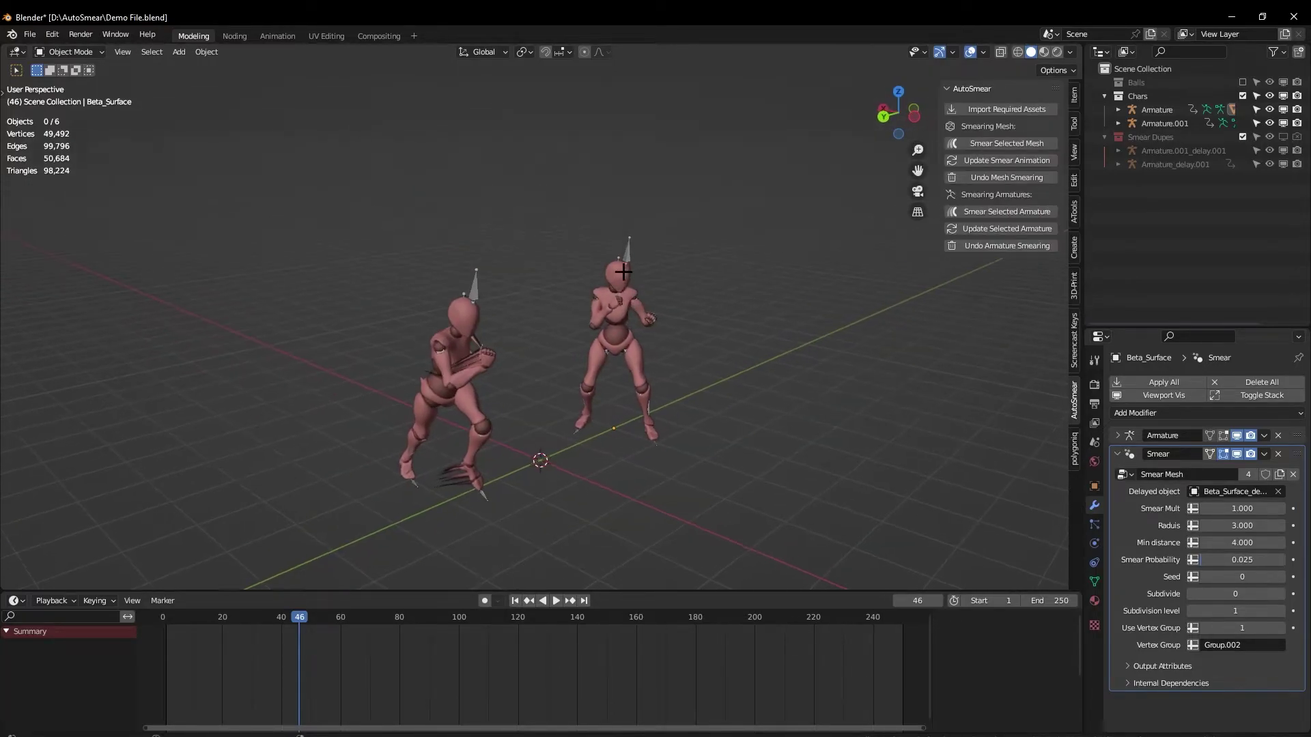
click(633, 243)
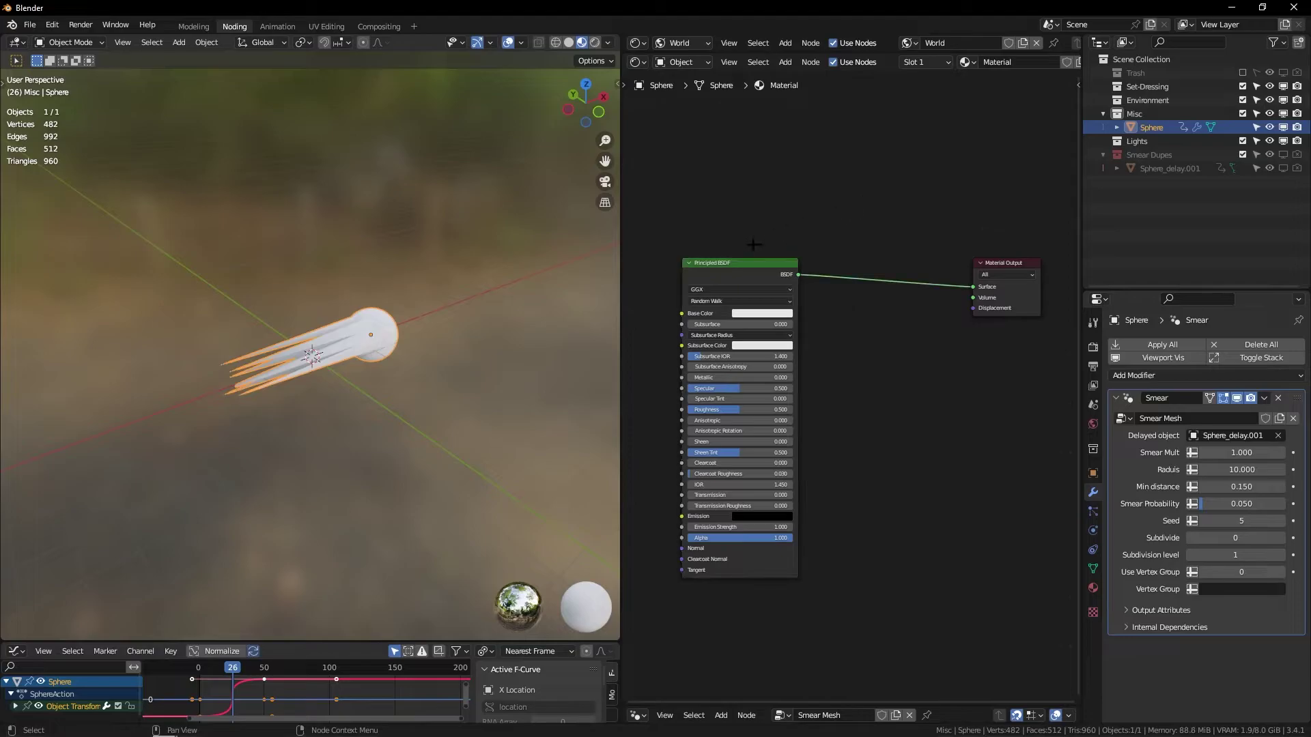
Step: Add an Attribute node to the sphere's material and place it above the Principled BSDF
middle_drag(817, 230, 831, 254)
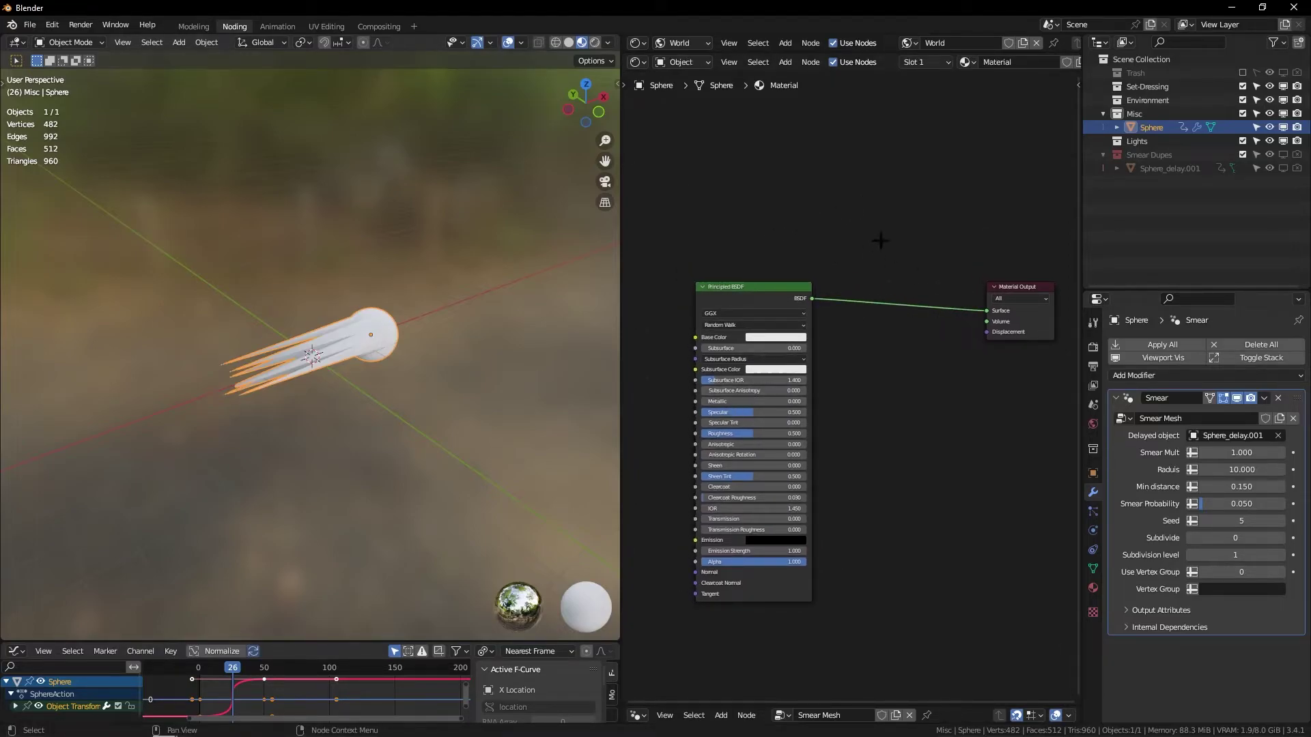
middle_drag(419, 327, 332, 543)
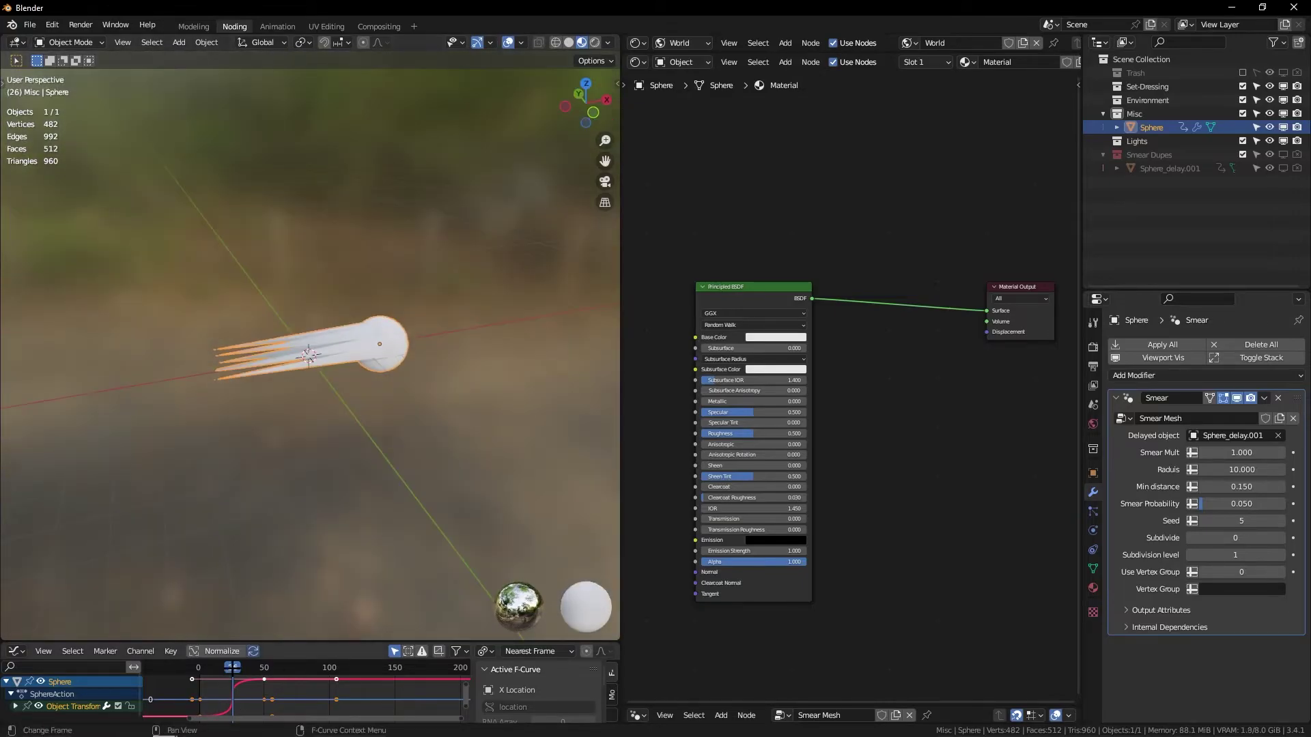
middle_drag(892, 238, 854, 251)
key(shift+a)
key(s)
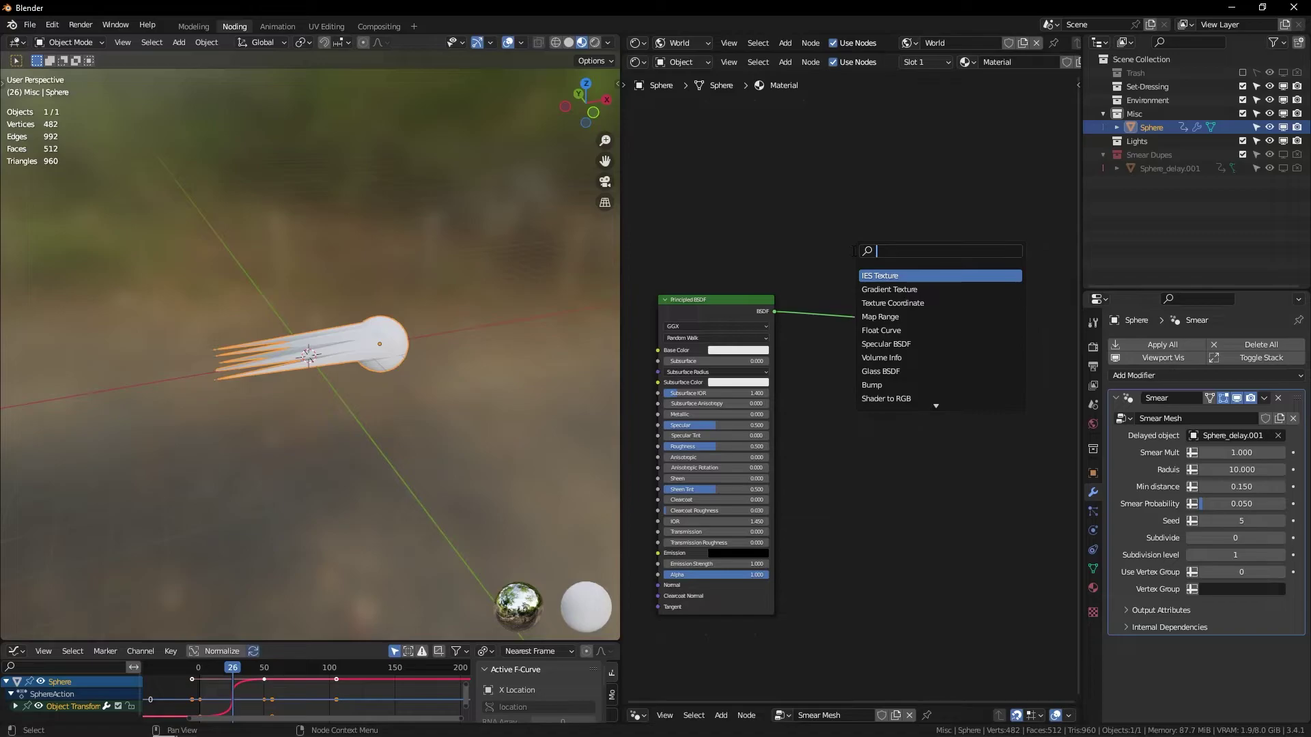
text(attr)
key(Return)
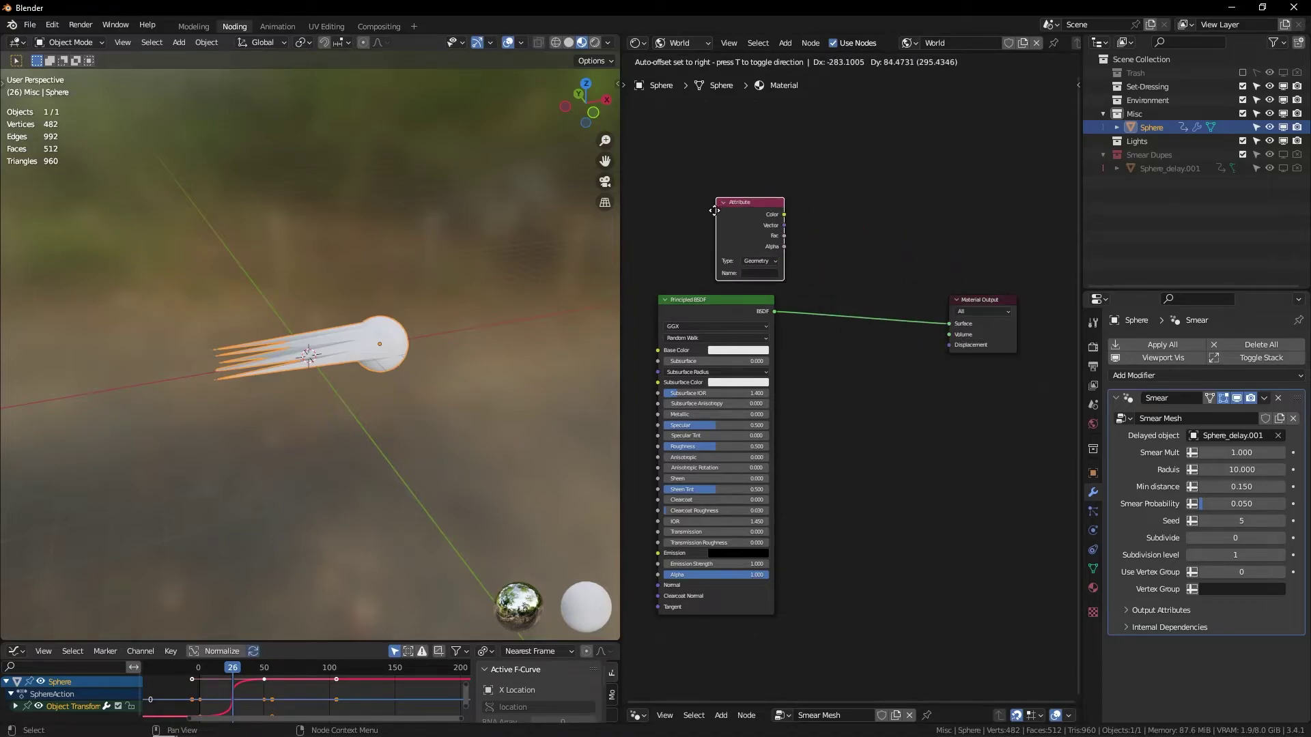
click(703, 209)
Step: Set the Attribute node's Name to smear_mask, briefly circle the name with an annotation and undo that stroke
scroll(733, 221, up, 3)
click(755, 272)
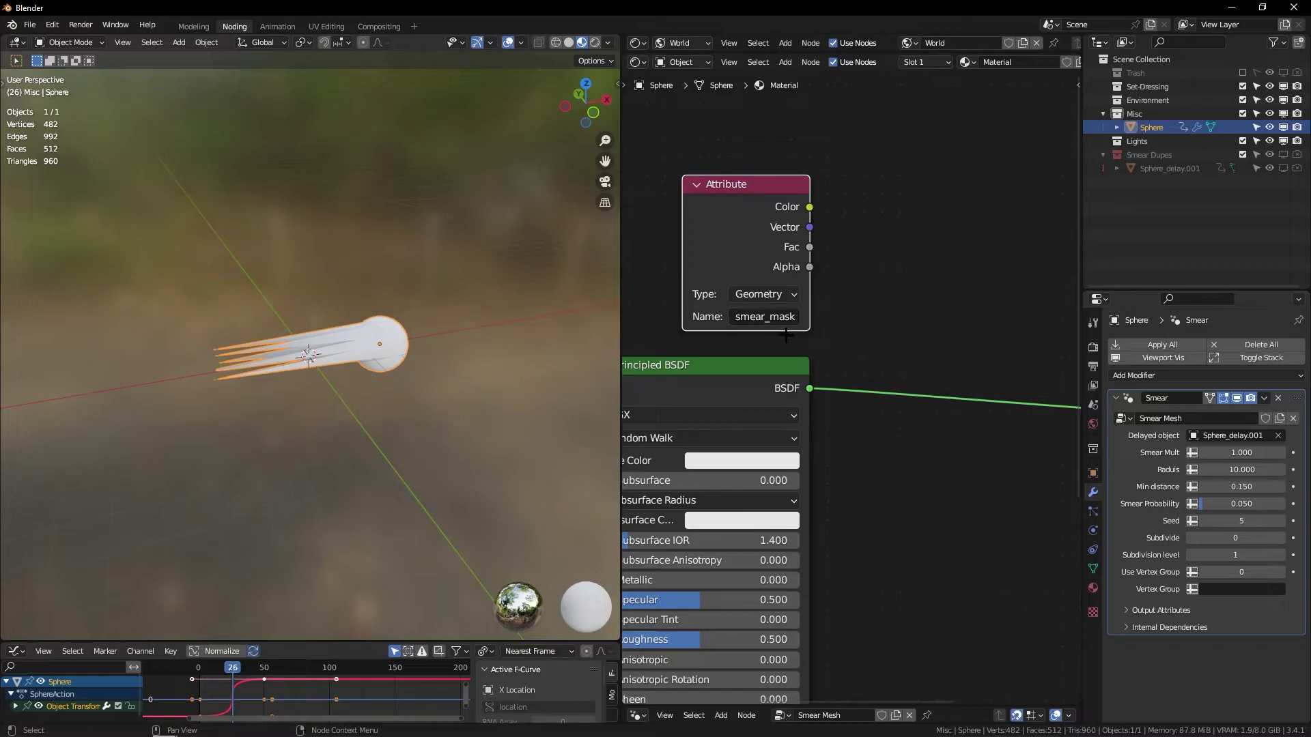
drag(785, 335, 821, 313)
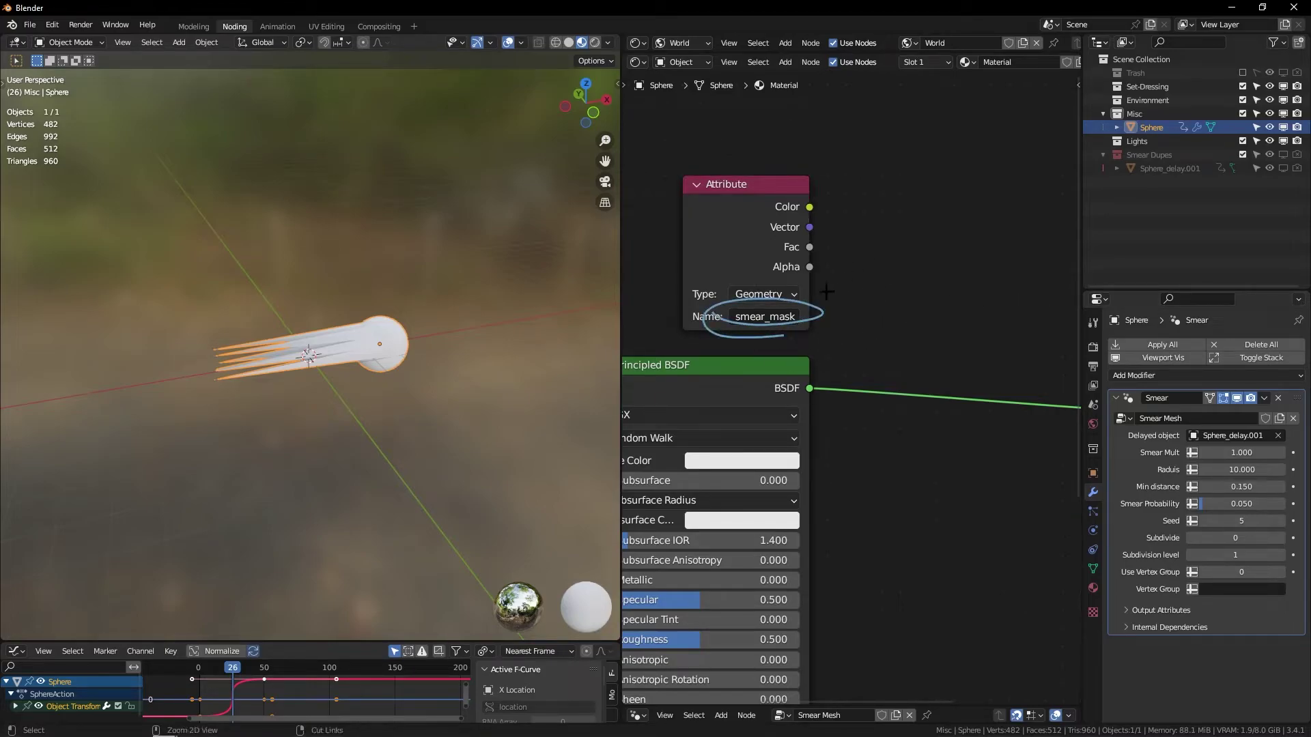
key(ctrl+z)
Step: Preview the Attribute node by linking its Color output to the Material Output's Surface
scroll(819, 297, down, 2)
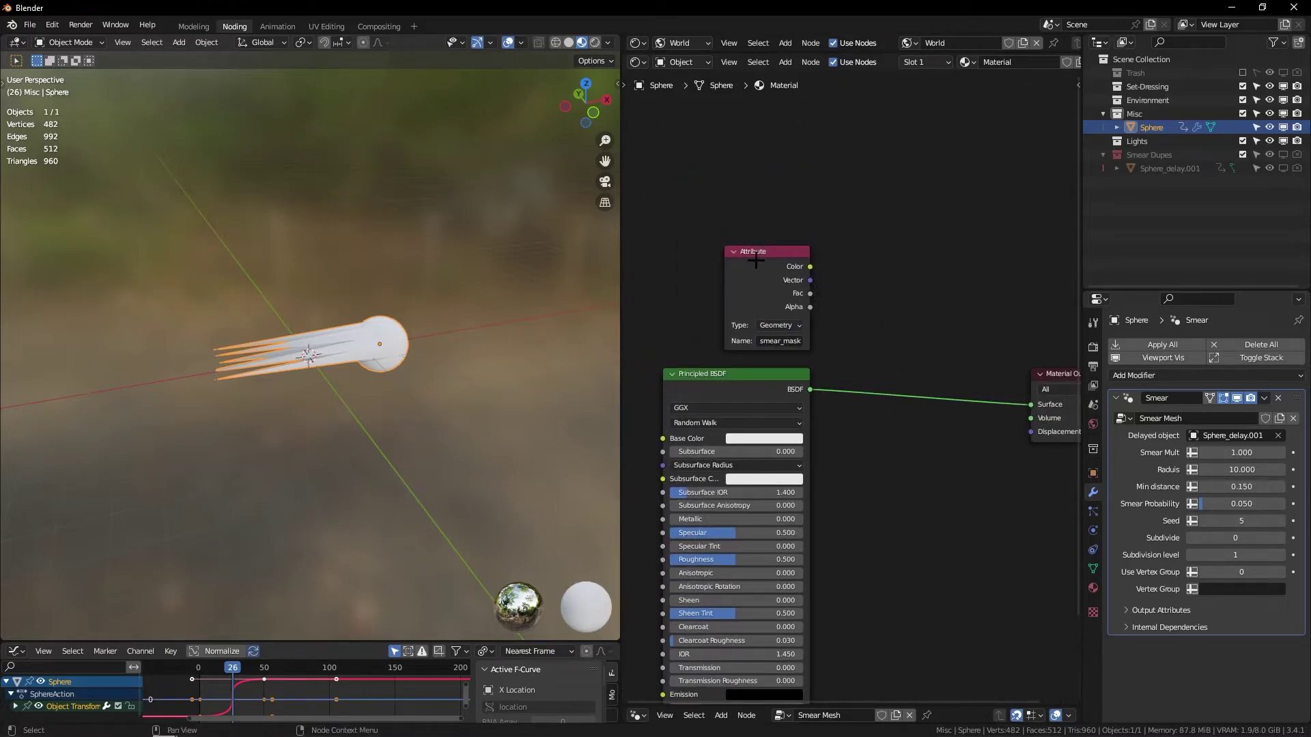
middle_drag(827, 326, 783, 333)
ctrl+shift+click(718, 272)
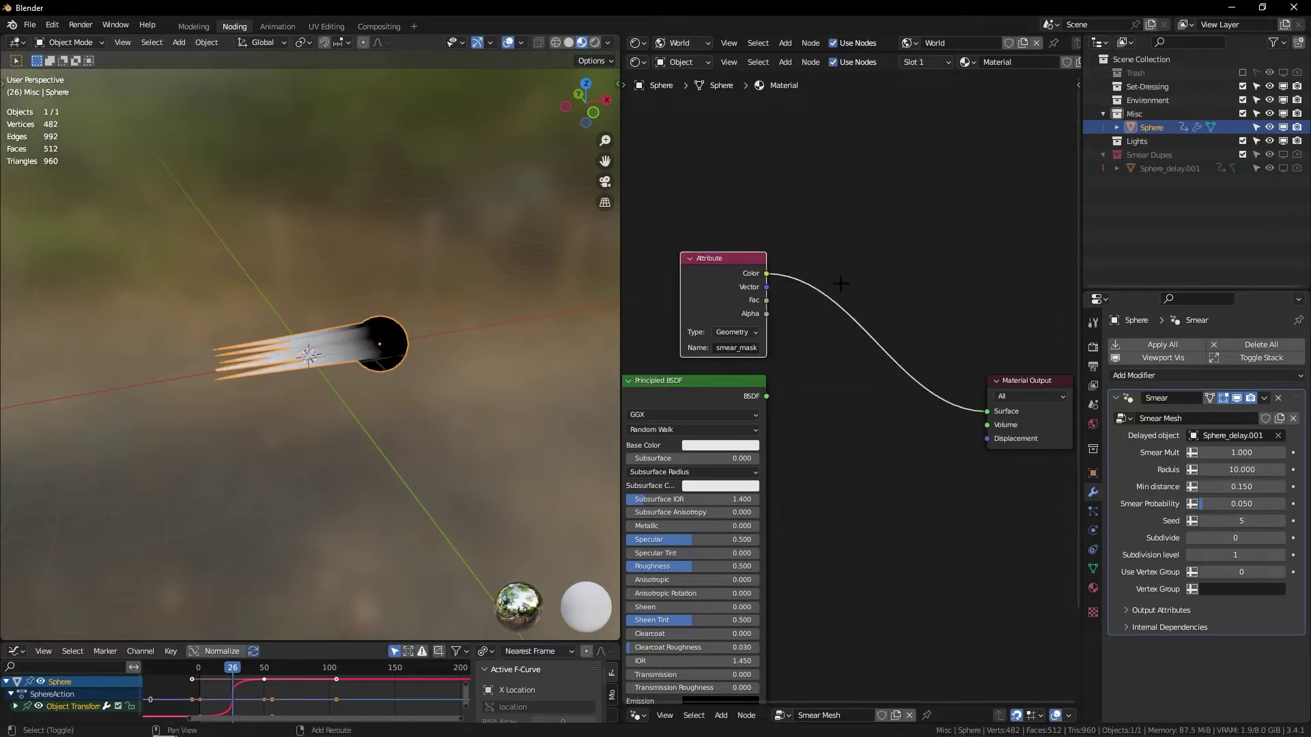
Step: Examine the black-to-white mask gradient from the sphere to the trail tips up close, tracing it with an annotation stroke
mouse_move(486, 237)
middle_down()
mouse_move(398, 295)
mouse_move(424, 266)
mouse_move(293, 325)
mouse_move(306, 403)
mouse_move(412, 427)
mouse_move(260, 369)
mouse_move(292, 412)
mouse_move(334, 385)
middle_up()
scroll(425, 267, up, 3)
scroll(293, 325, up, 4)
scroll(413, 428, down, 3)
scroll(412, 427, up, 3)
scroll(261, 368, down, 4)
drag(172, 369, 559, 332)
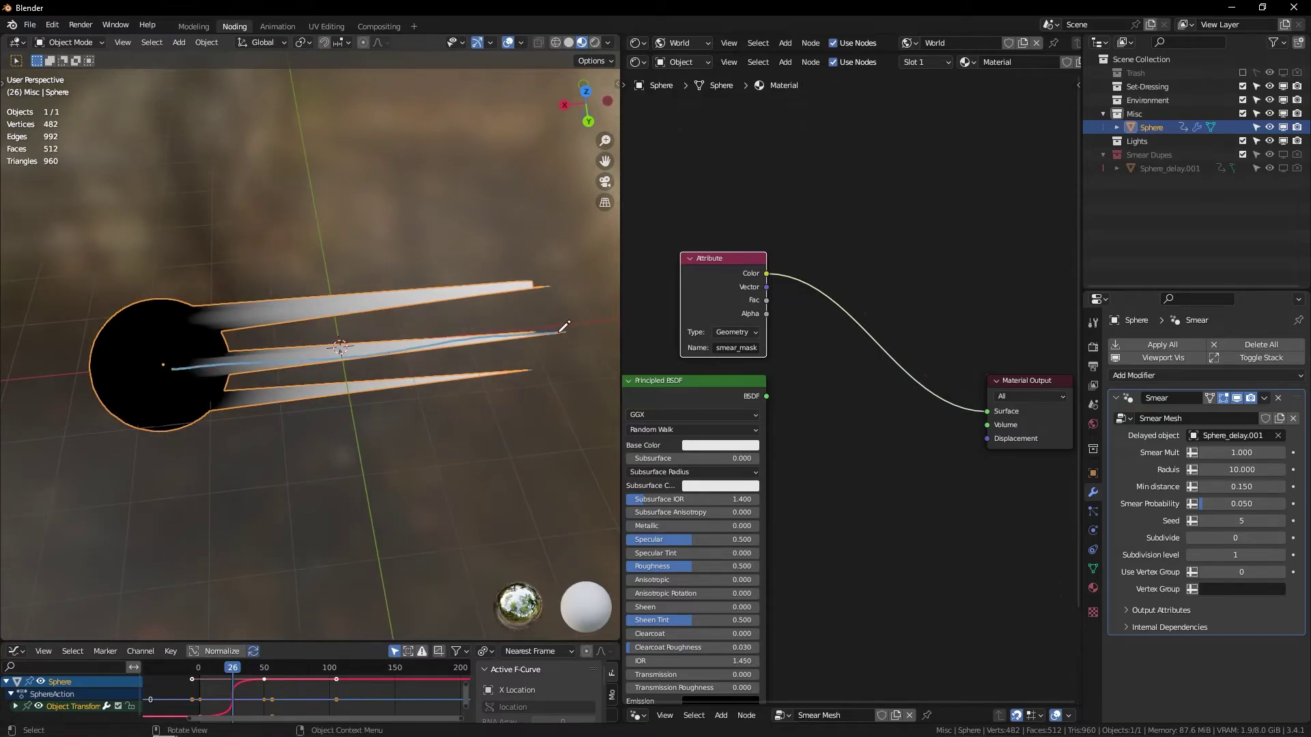
middle_drag(564, 332, 239, 287)
Step: Add an Emission shader node to the sphere's material beside the Principled BSDF
scroll(879, 260, down, 2)
key(shift+a)
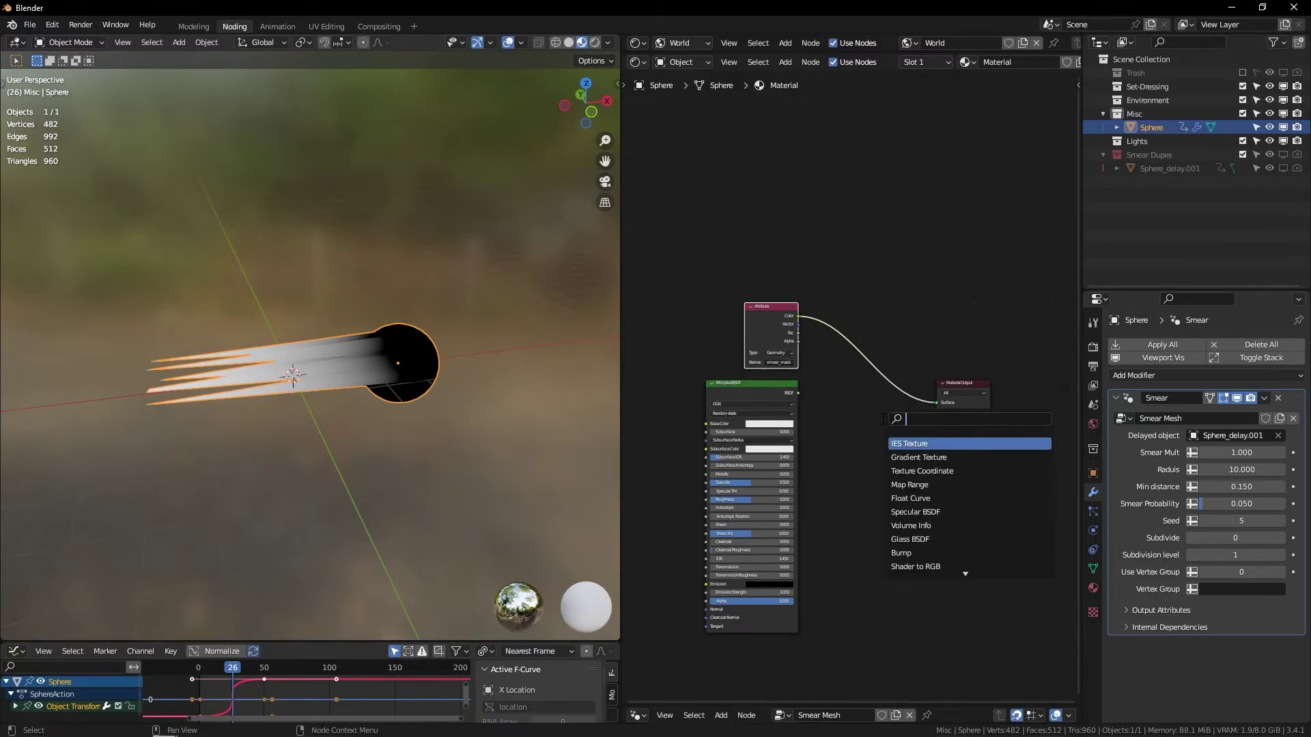
key(Escape)
key(shift+a)
text(emiss)
key(Return)
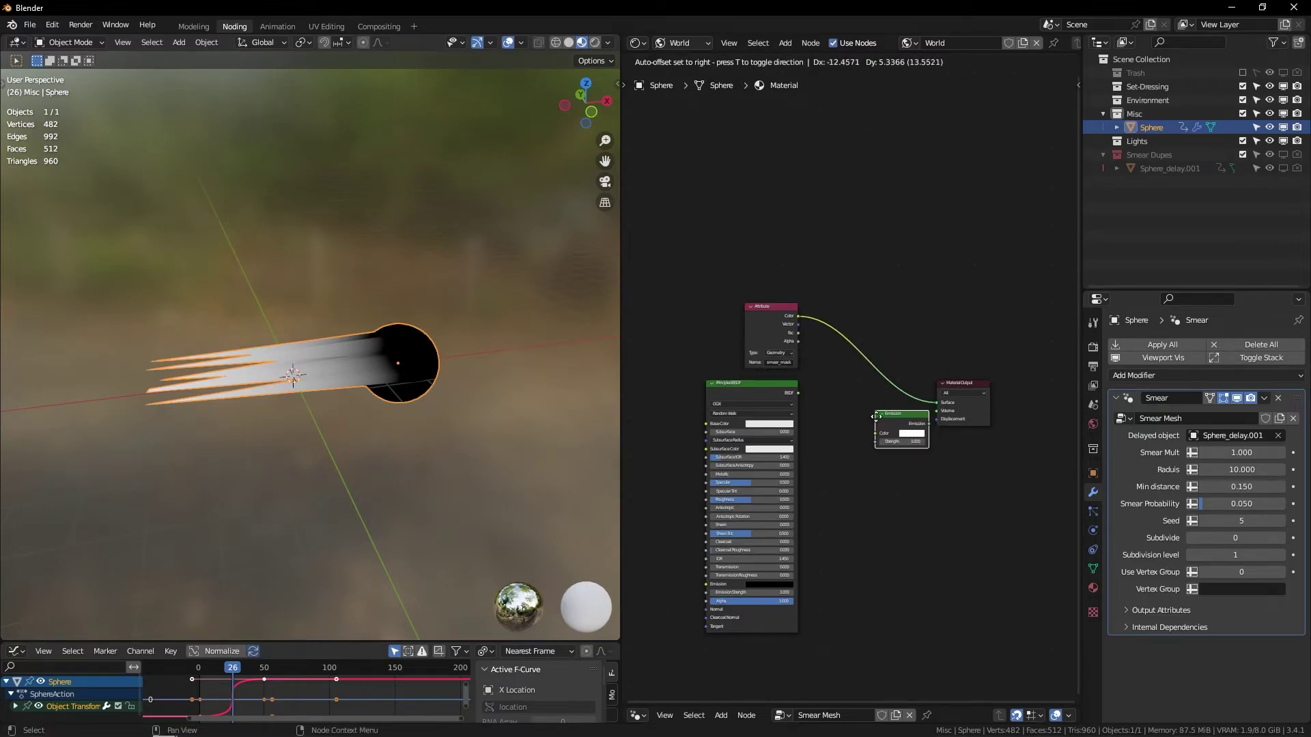
click(806, 443)
Step: Combine the Principled BSDF and Emission shaders in a Mix Shader, and position the Emission node just before it
ctrl+shift+right_drag(783, 440, 818, 450)
drag(824, 444, 848, 446)
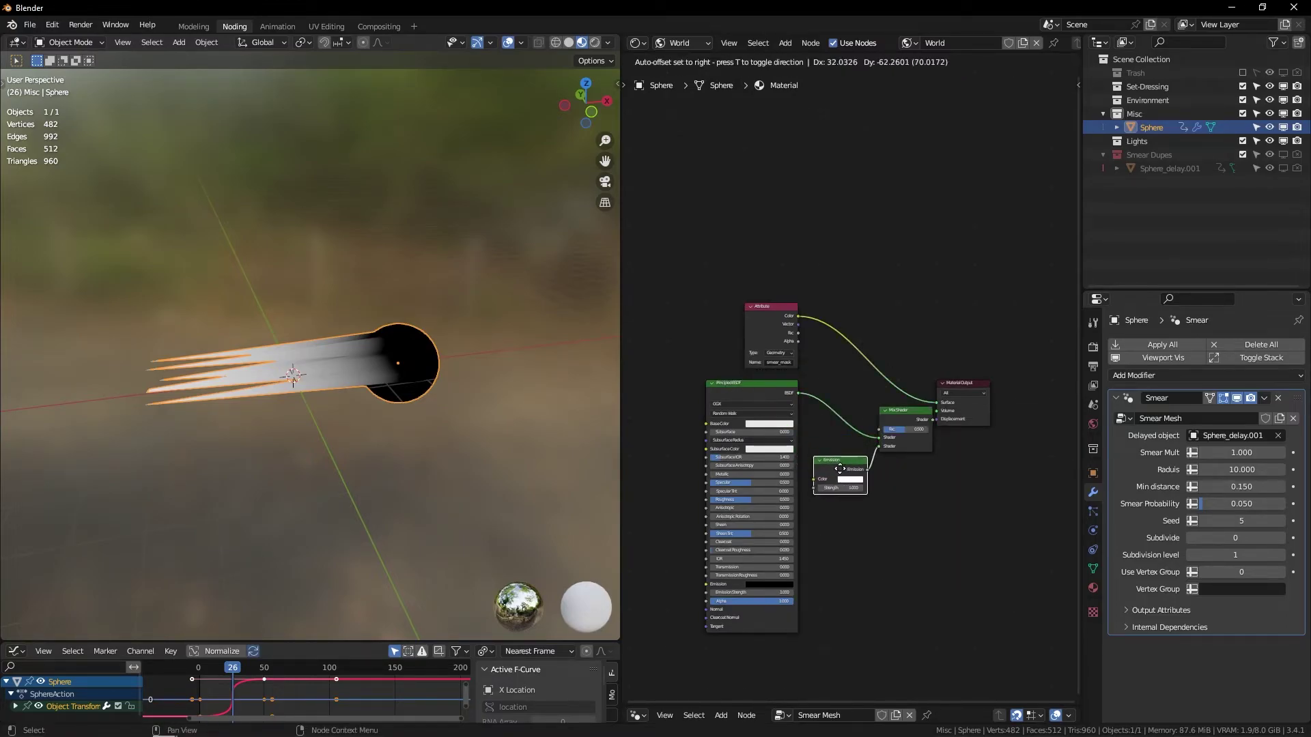
drag(840, 469, 832, 469)
Step: Drive the Mix Shader's Fac with the Attribute node's Color and connect the mix to the Material Output's Surface
middle_drag(959, 421, 868, 426)
drag(862, 391, 908, 391)
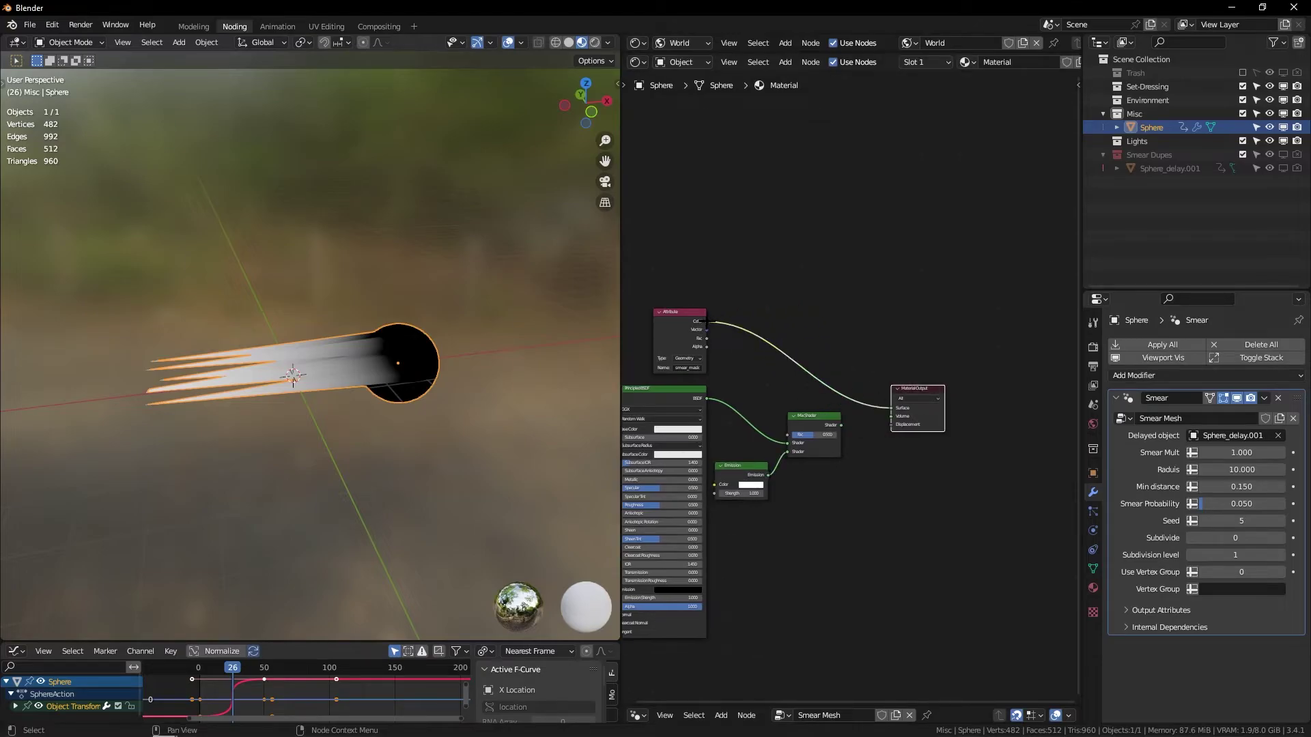
drag(707, 321, 789, 435)
ctrl+shift+click(816, 451)
middle_drag(816, 451, 838, 439)
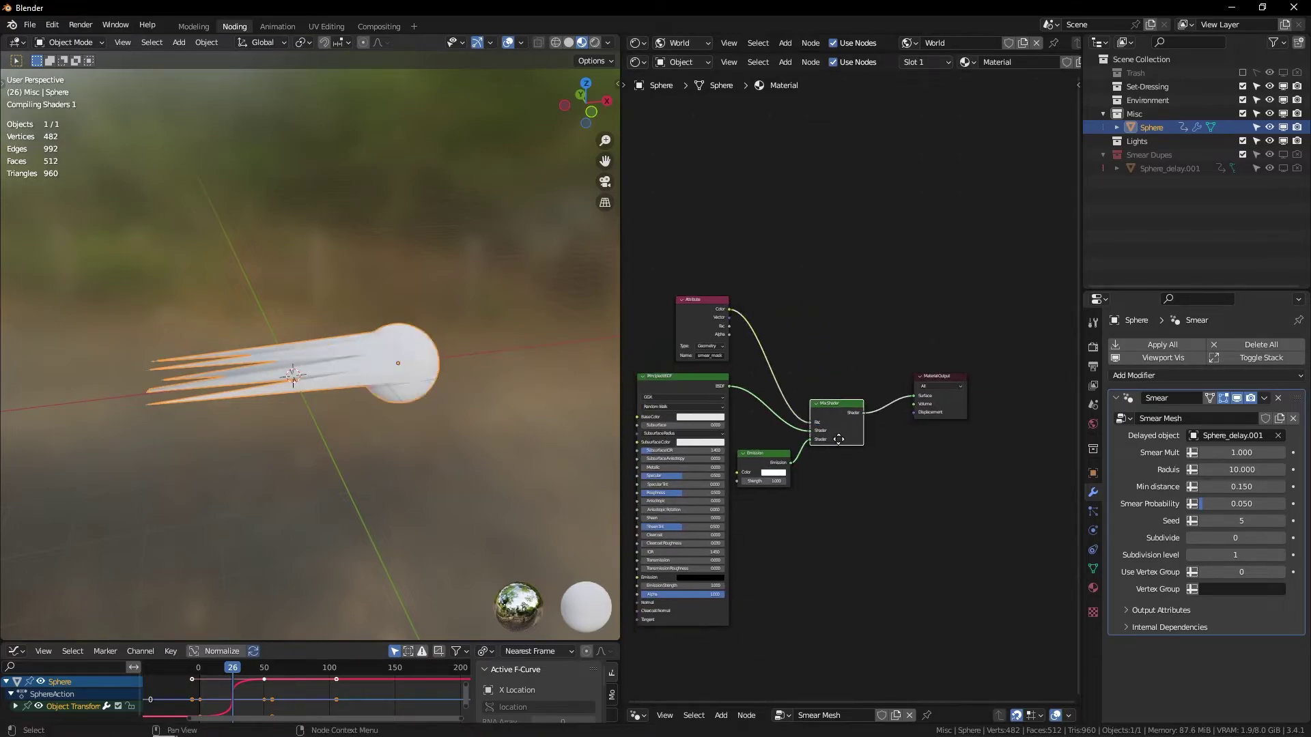
Step: Set the Emission node's color to red and its Strength to 16.9
scroll(687, 501, up, 3)
click(833, 447)
drag(879, 312, 878, 357)
drag(825, 461, 934, 461)
middle_drag(411, 358, 536, 346)
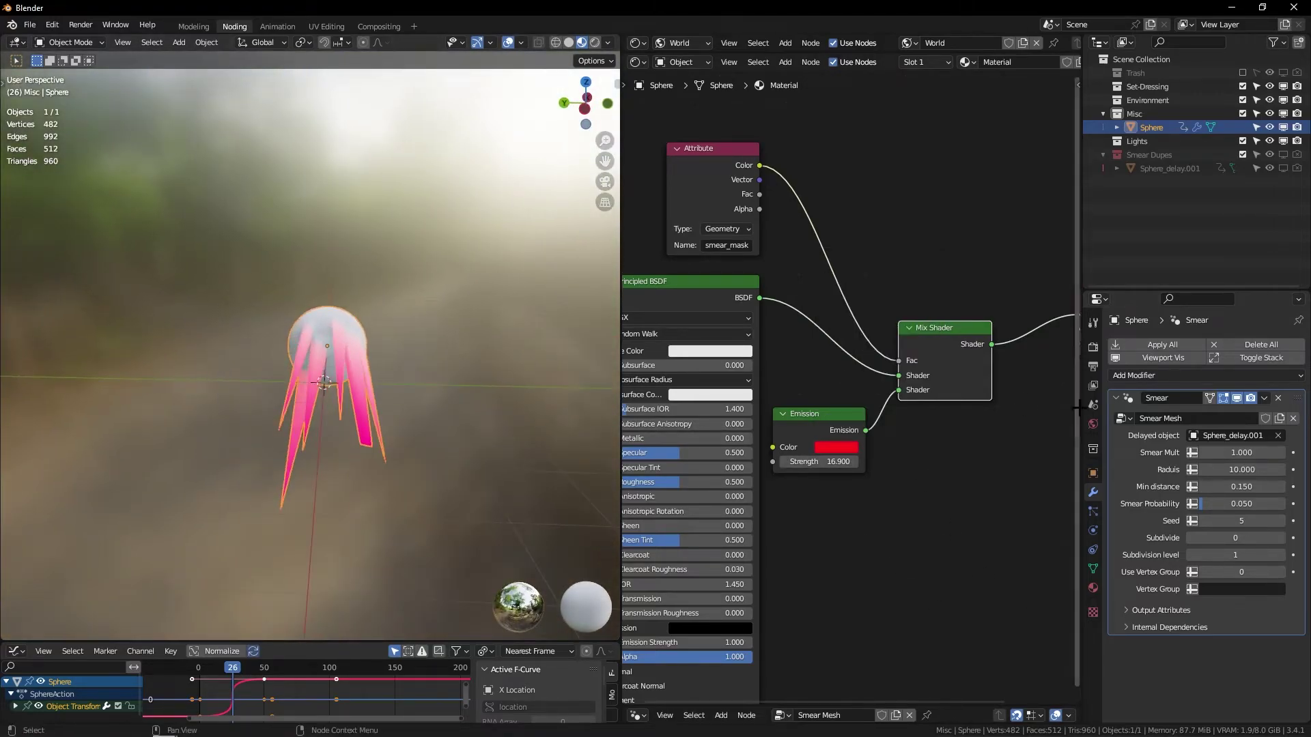
Step: Enable Bloom in the Eevee render settings
click(1094, 349)
click(1199, 346)
click(1200, 360)
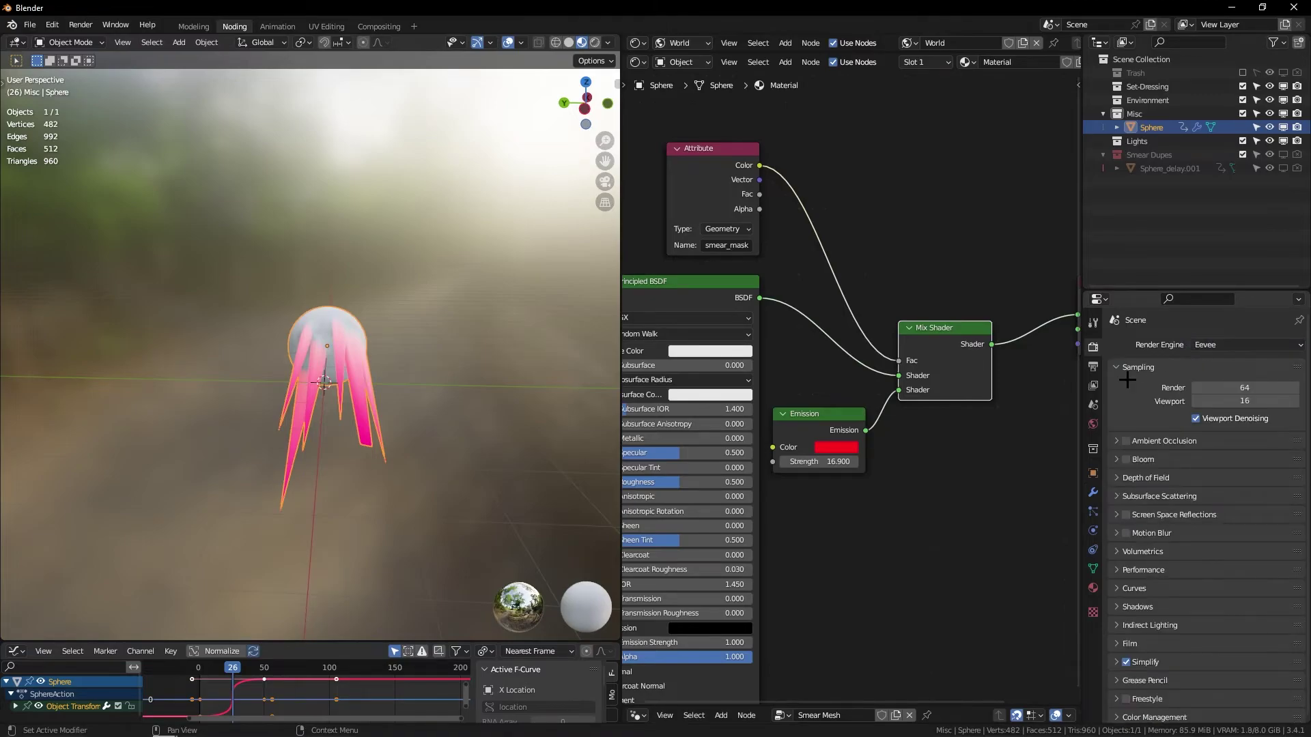
click(1127, 459)
middle_drag(369, 321, 321, 357)
Step: Switch the viewport to Rendered shading and deselect the sphere
key(z)
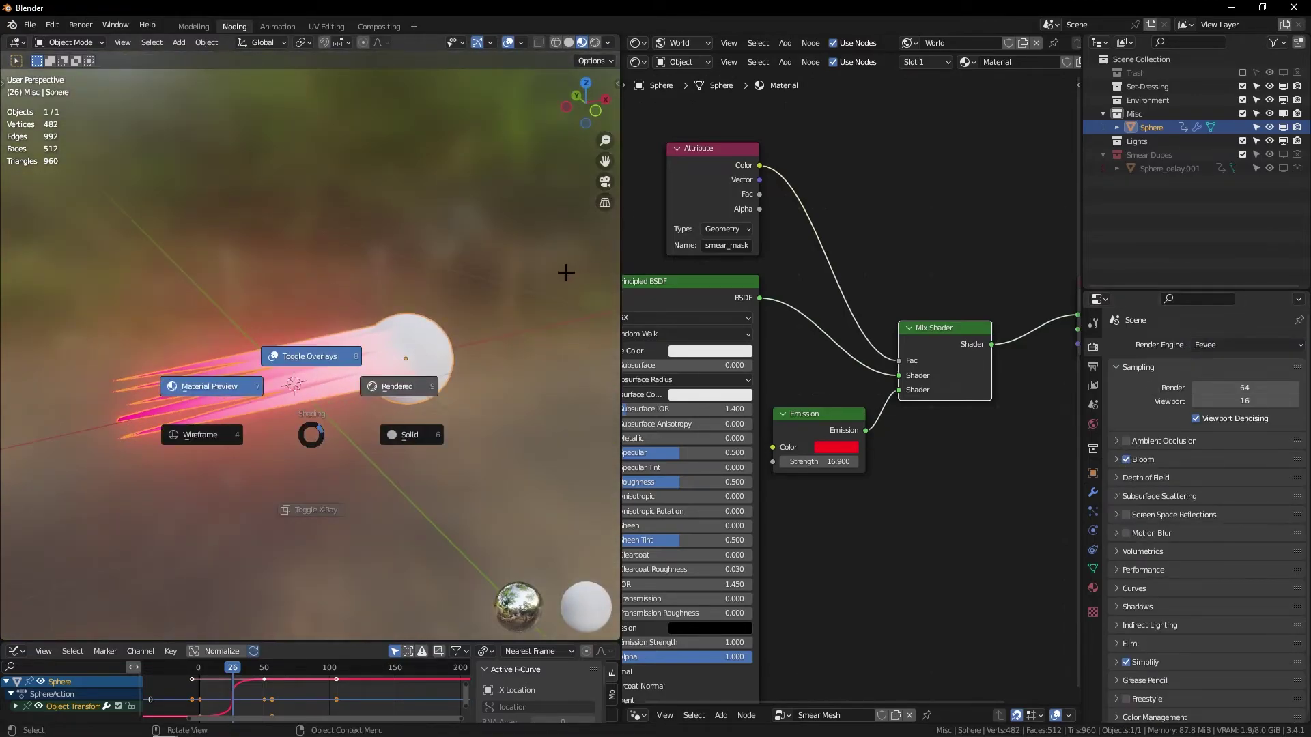
click(499, 306)
mouse_move(406, 335)
middle_down()
mouse_move(404, 292)
mouse_move(413, 323)
middle_up()
click(404, 280)
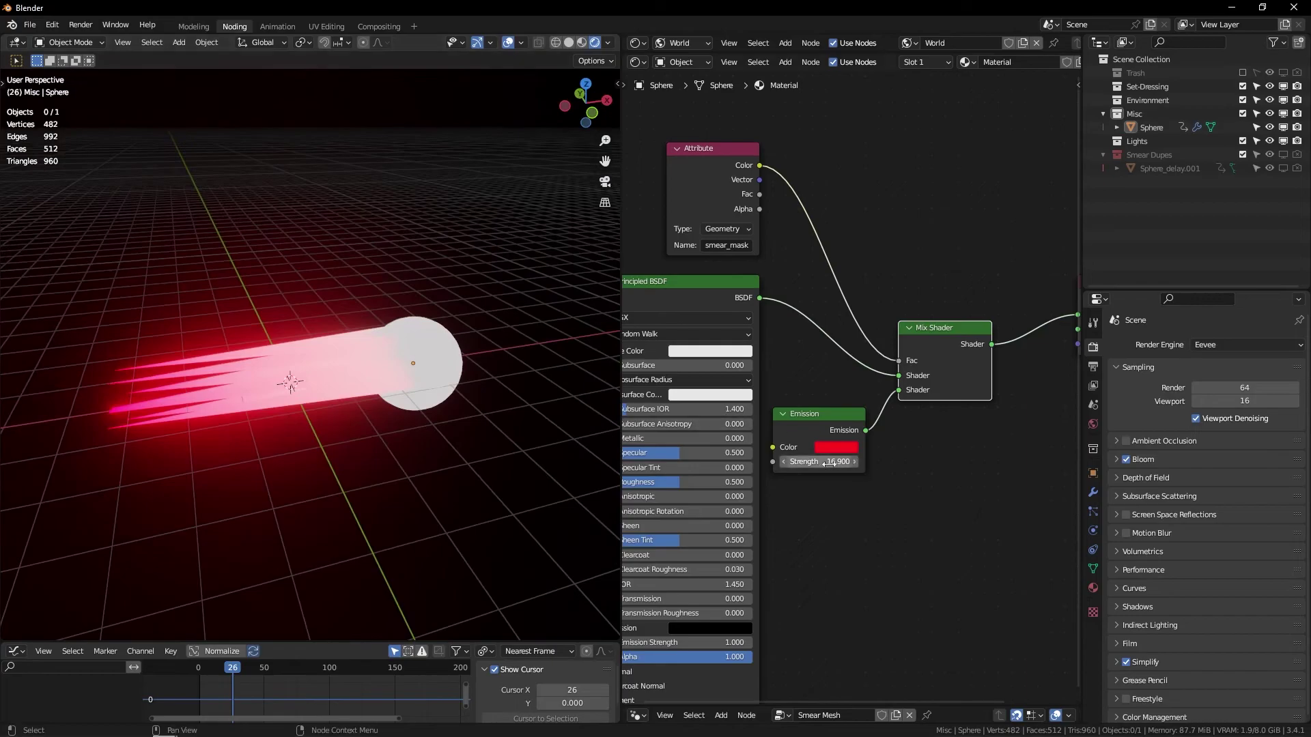
Step: Set the Emission node's Strength to 7.7 for the sphere's glowing trail
drag(829, 464, 766, 465)
middle_drag(437, 403, 418, 371)
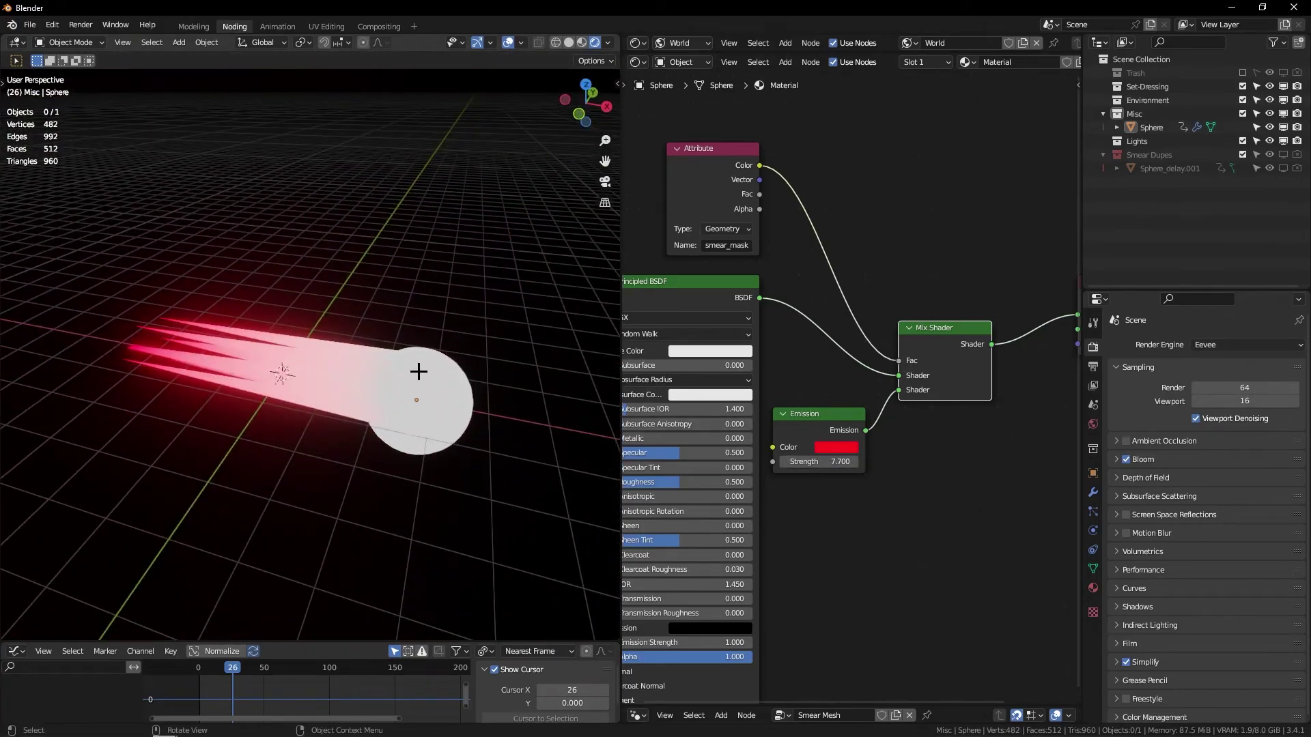
scroll(867, 381, down, 2)
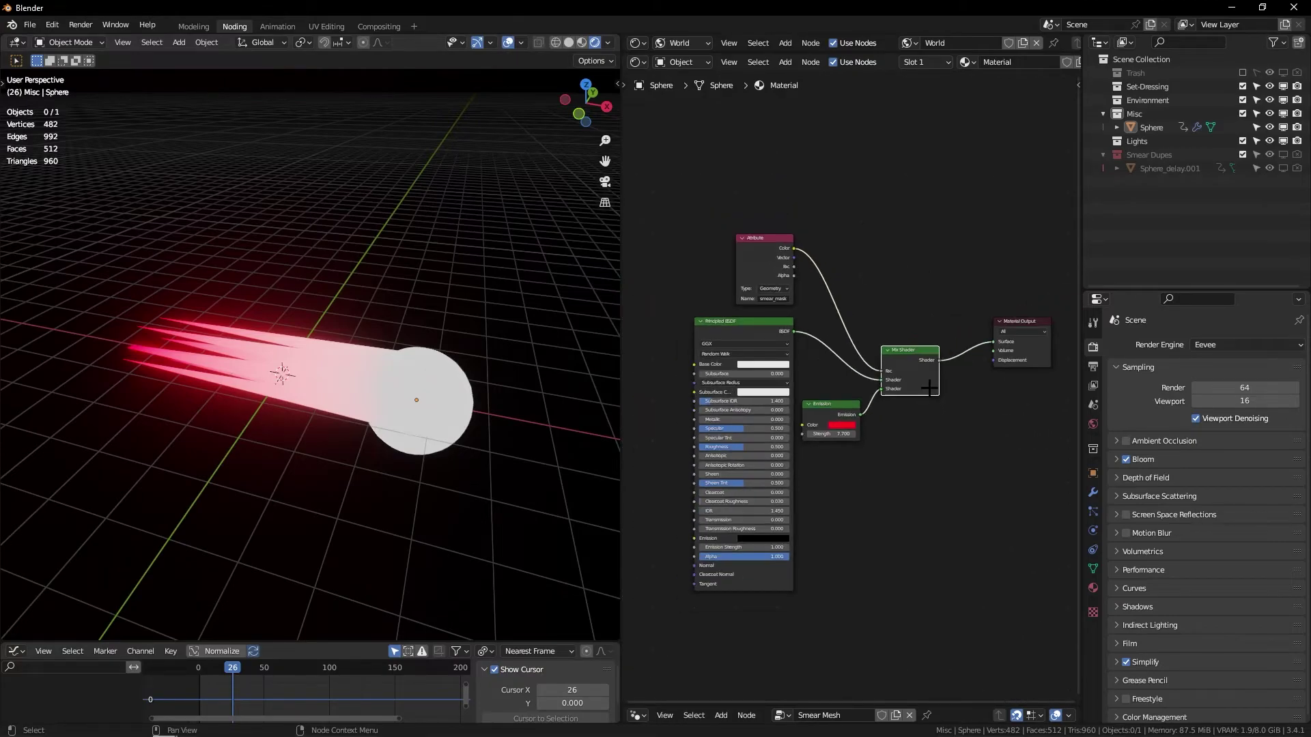
scroll(982, 558, down, 3)
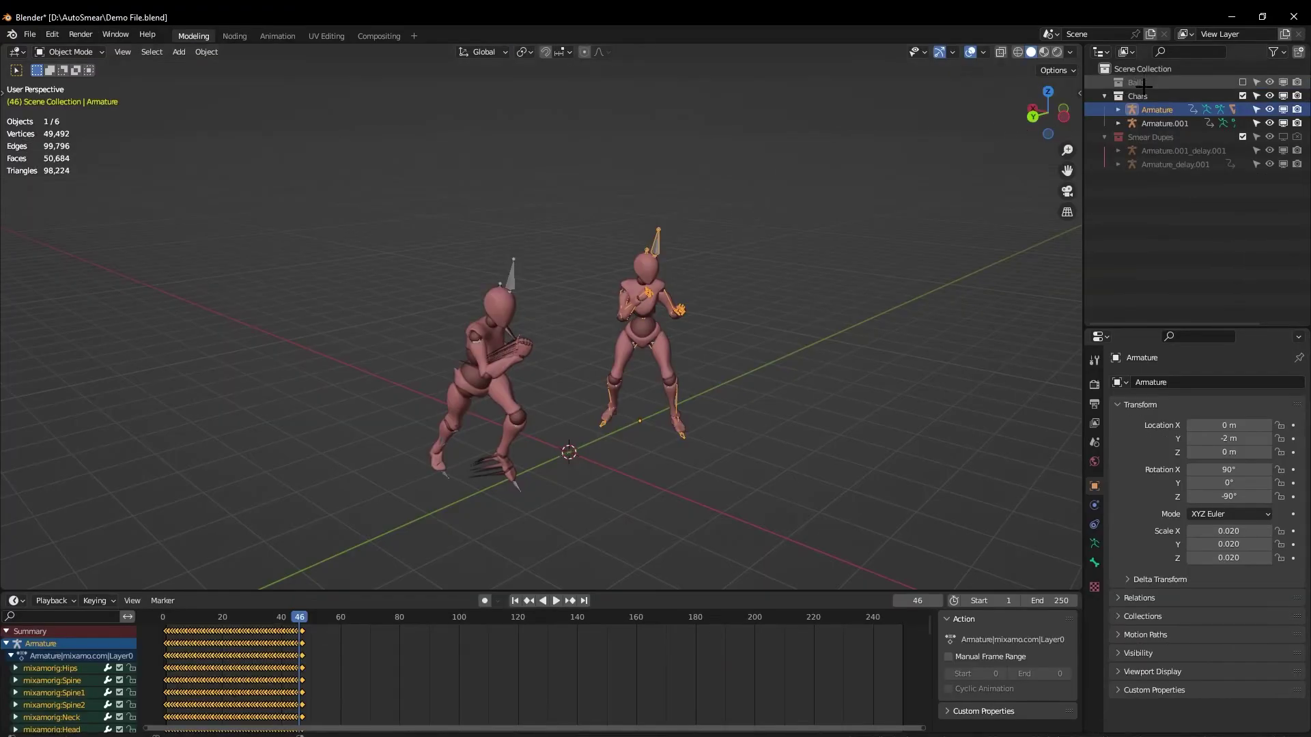
Step: Remove the AutoSmear armature smearing from both characters in the demo file
key(n)
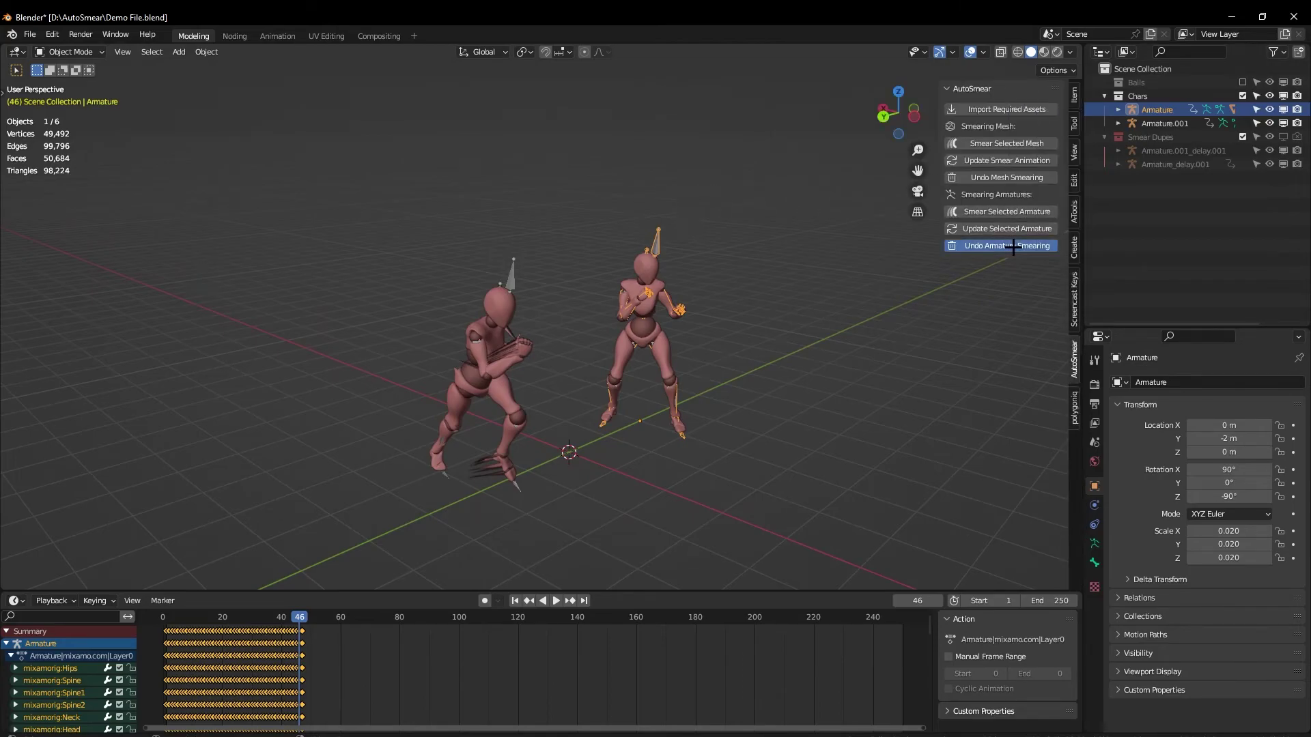
click(513, 276)
click(956, 246)
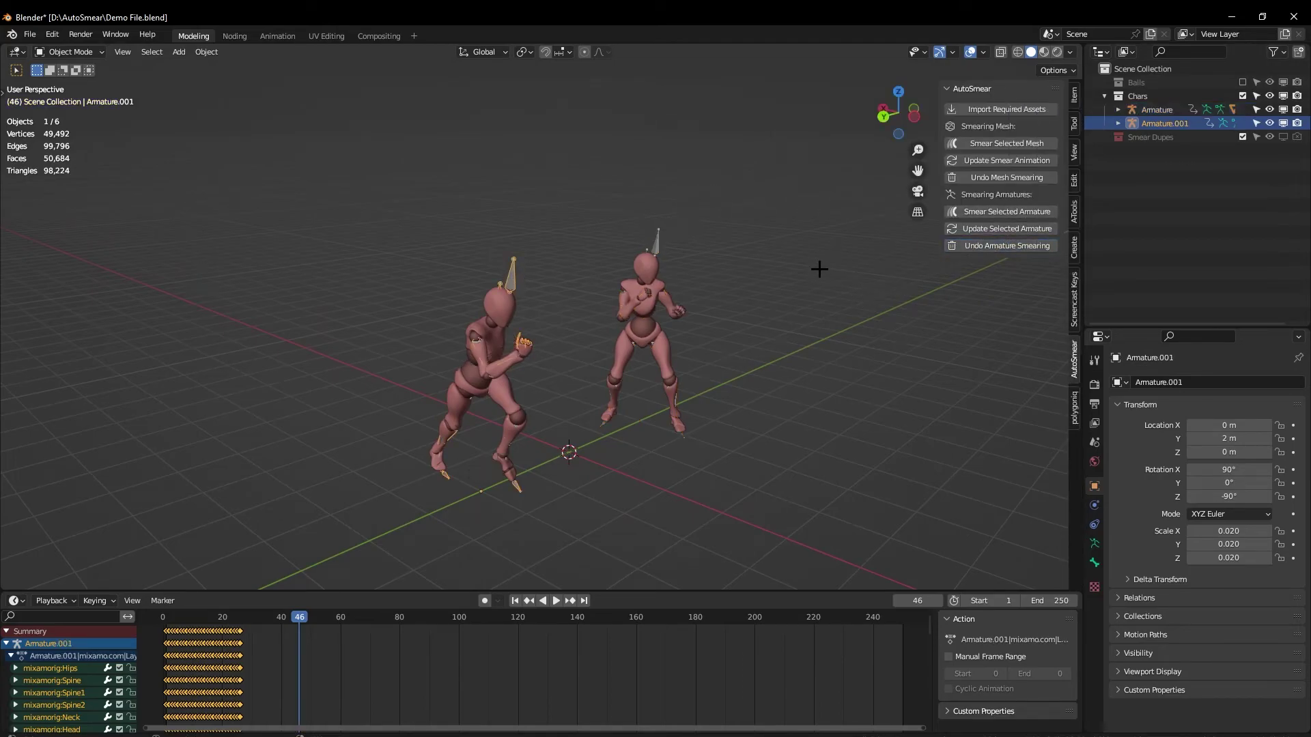
Step: Re-enable the Balls collection alongside the Chars collection
click(1147, 96)
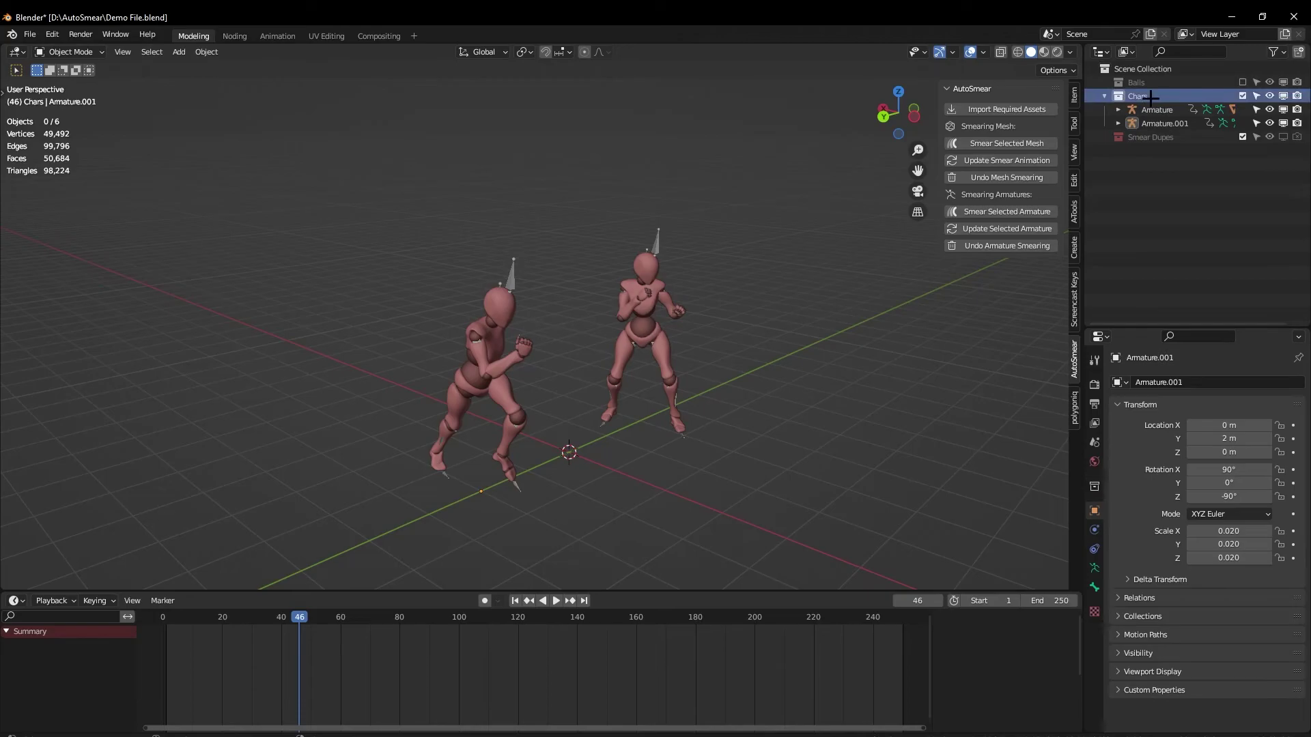
click(1243, 82)
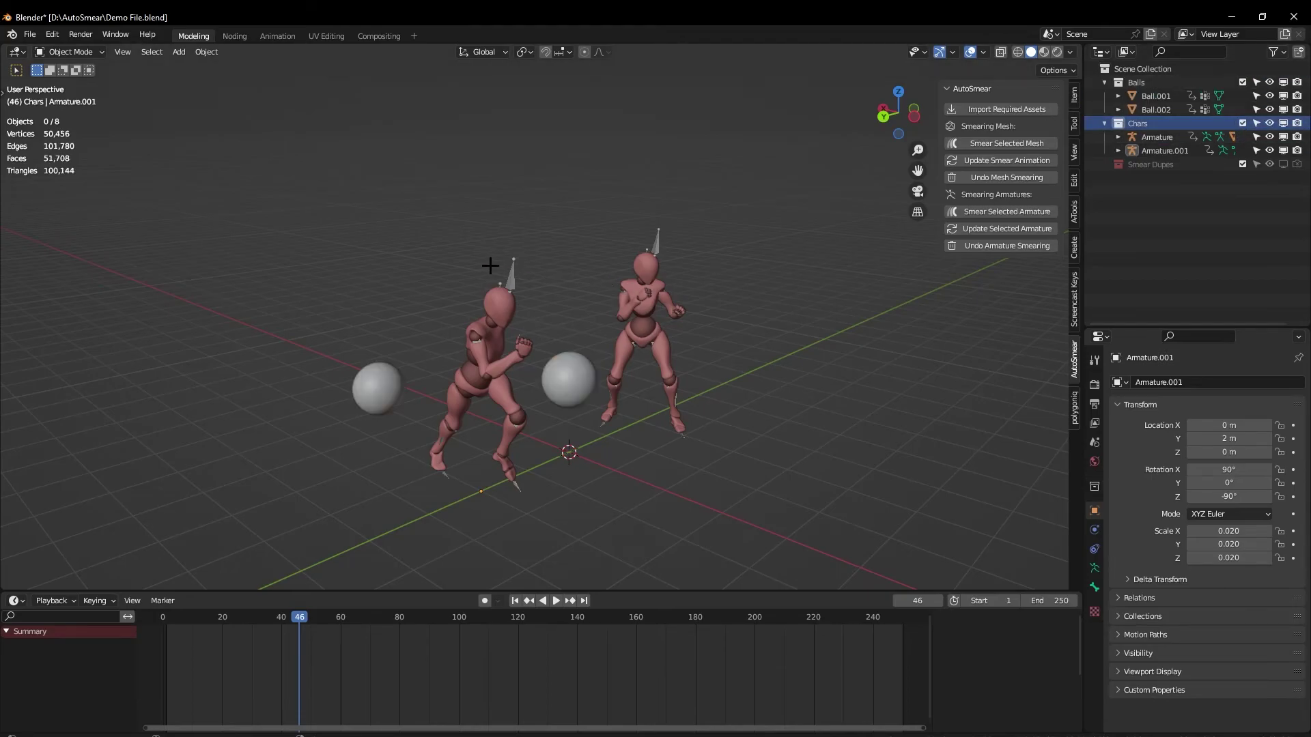
key(a)
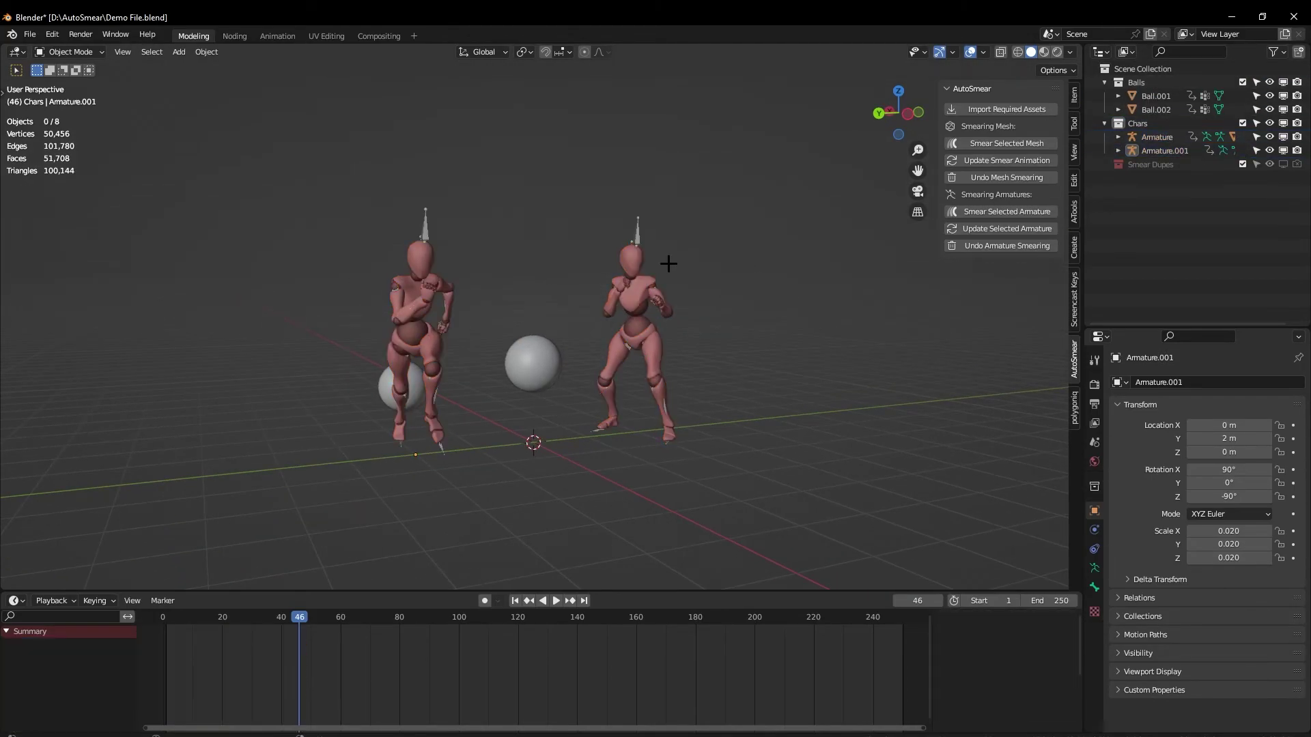
drag(557, 379, 638, 466)
key(ctrl+z)
middle_drag(620, 259, 732, 396)
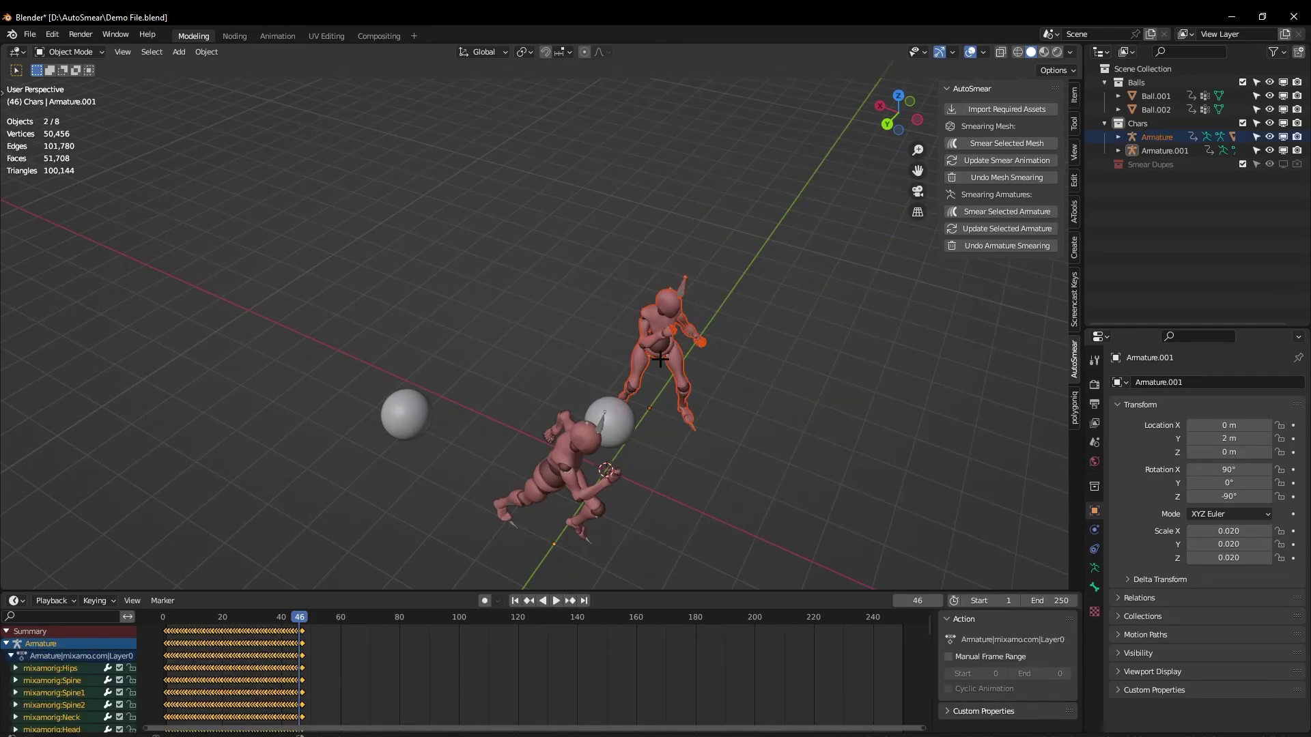
middle_drag(724, 283, 829, 191)
Step: Exclude the Chars collection from the view layer and return the animation to frame 1
click(1242, 123)
click(515, 600)
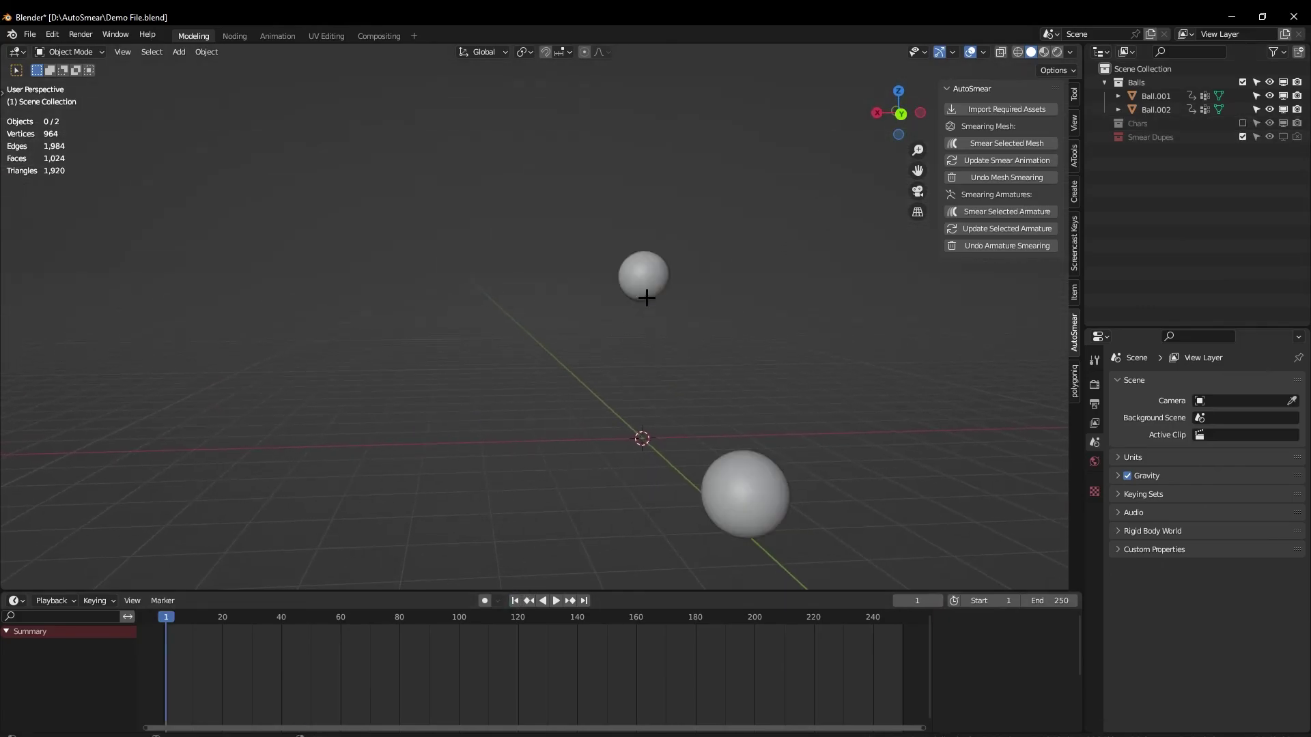
mouse_move(644, 292)
middle_down()
mouse_move(520, 284)
mouse_move(307, 310)
middle_up()
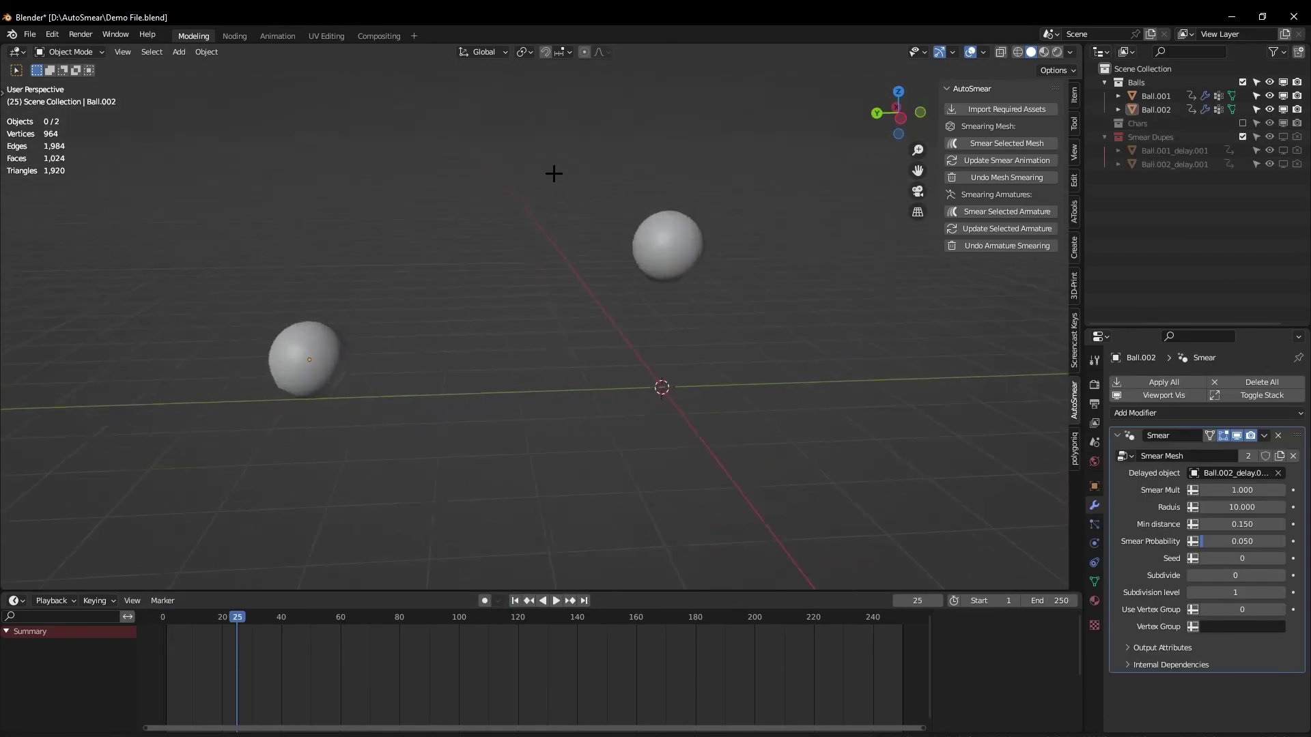
Step: Scrub the timeline to frame 31 and examine the smear trails on both balls from another angle
scroll(554, 173, up, 1)
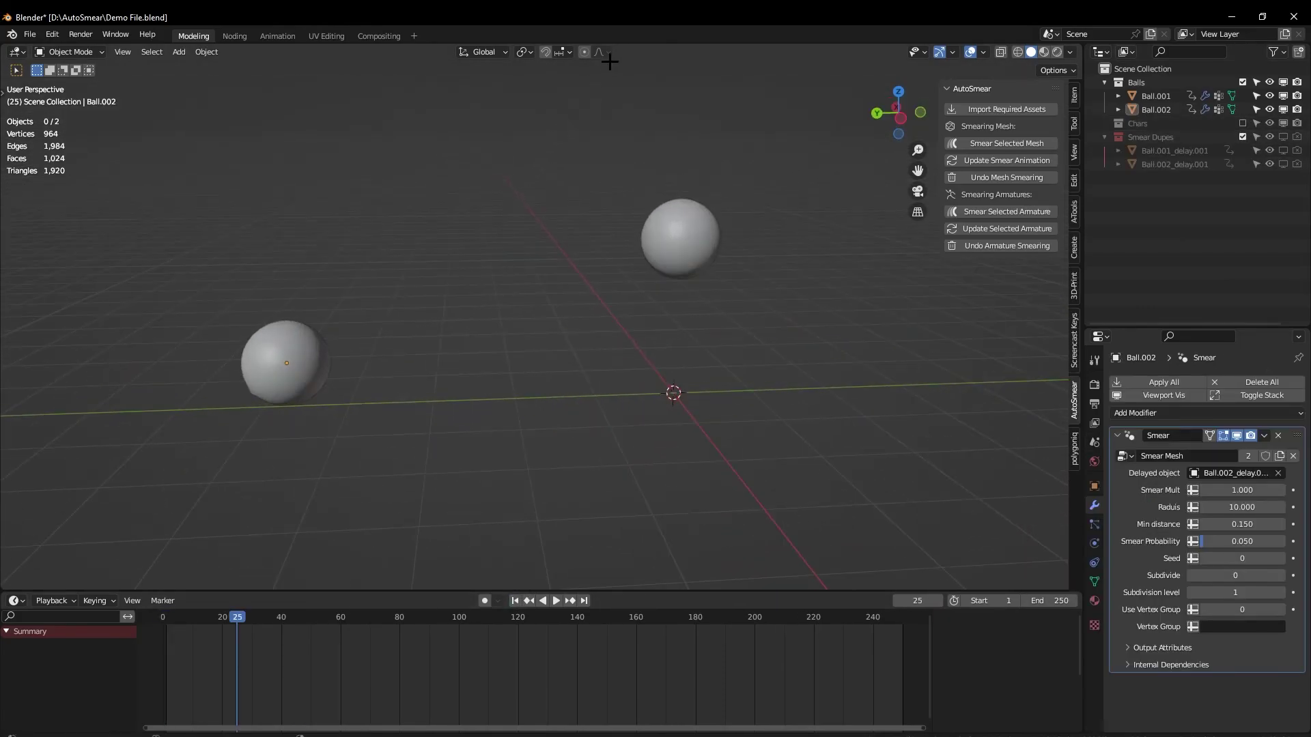
mouse_move(266, 617)
mouse_down()
mouse_move(240, 616)
mouse_move(254, 616)
mouse_up()
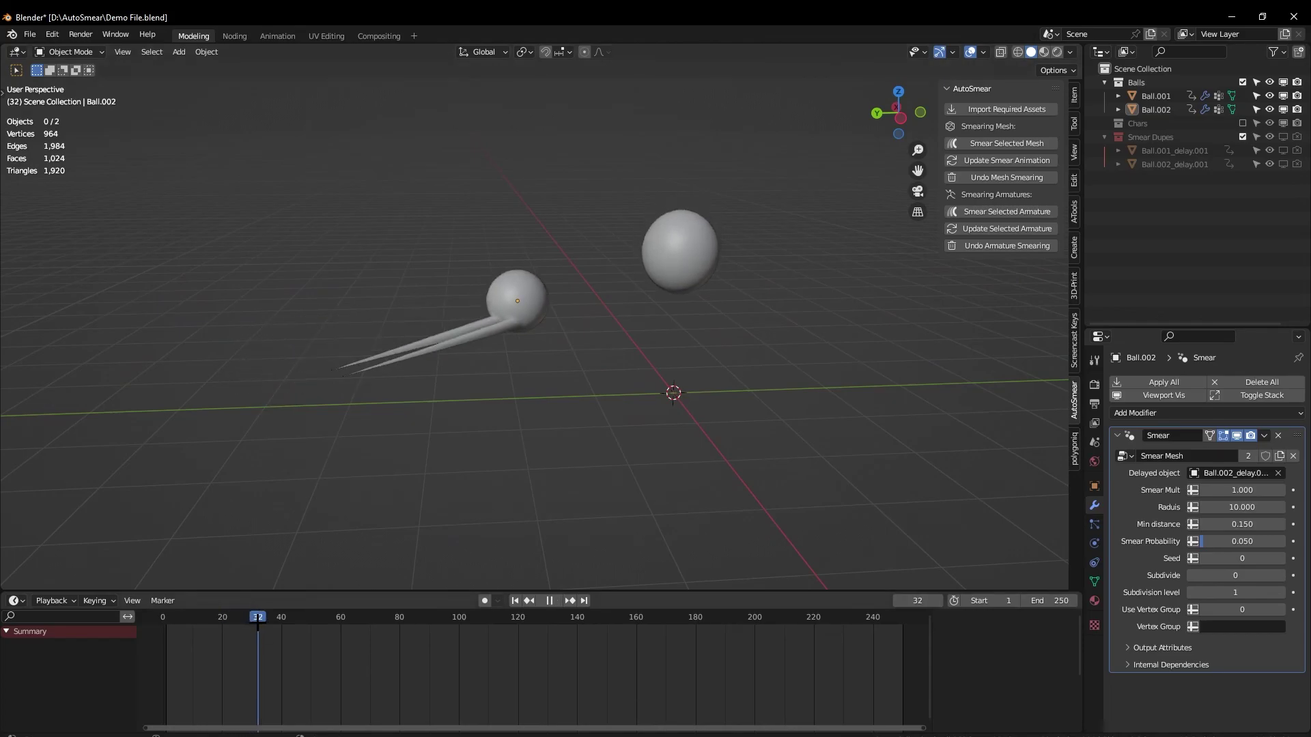
mouse_move(395, 410)
middle_down()
mouse_move(805, 293)
mouse_move(649, 310)
mouse_move(653, 208)
middle_up()
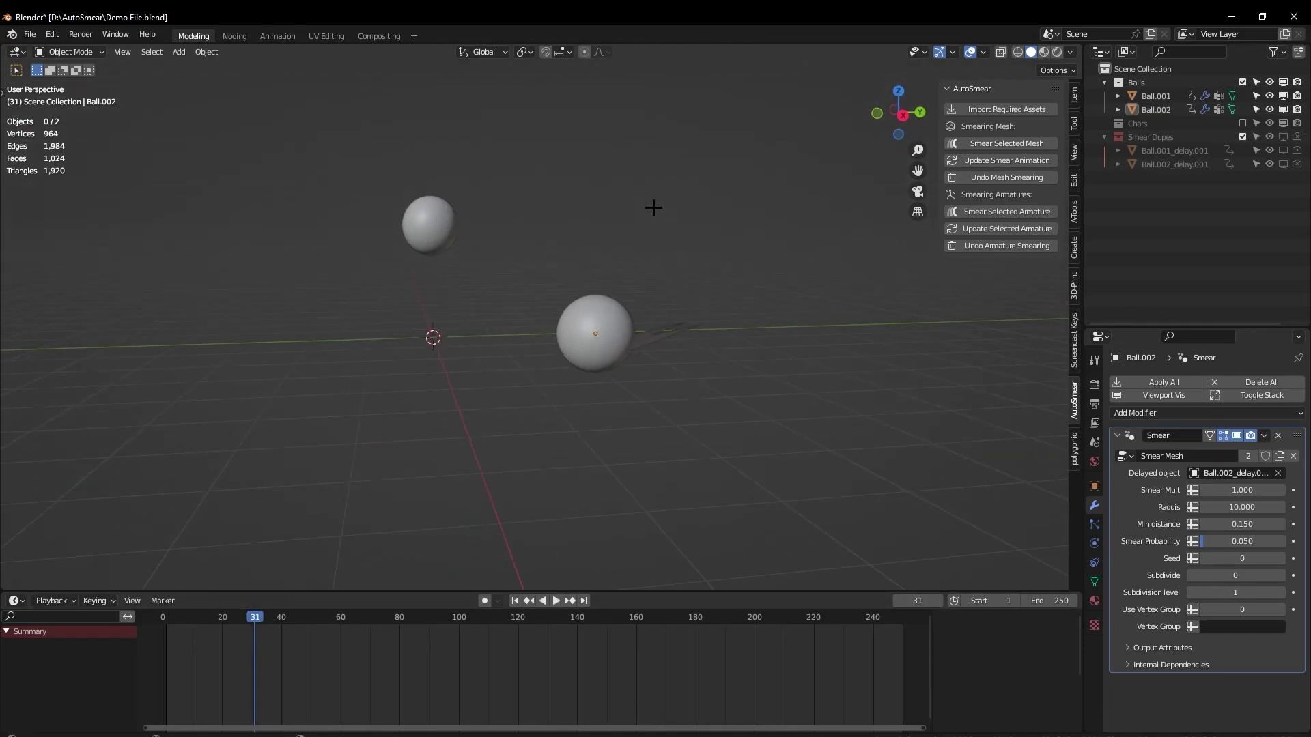